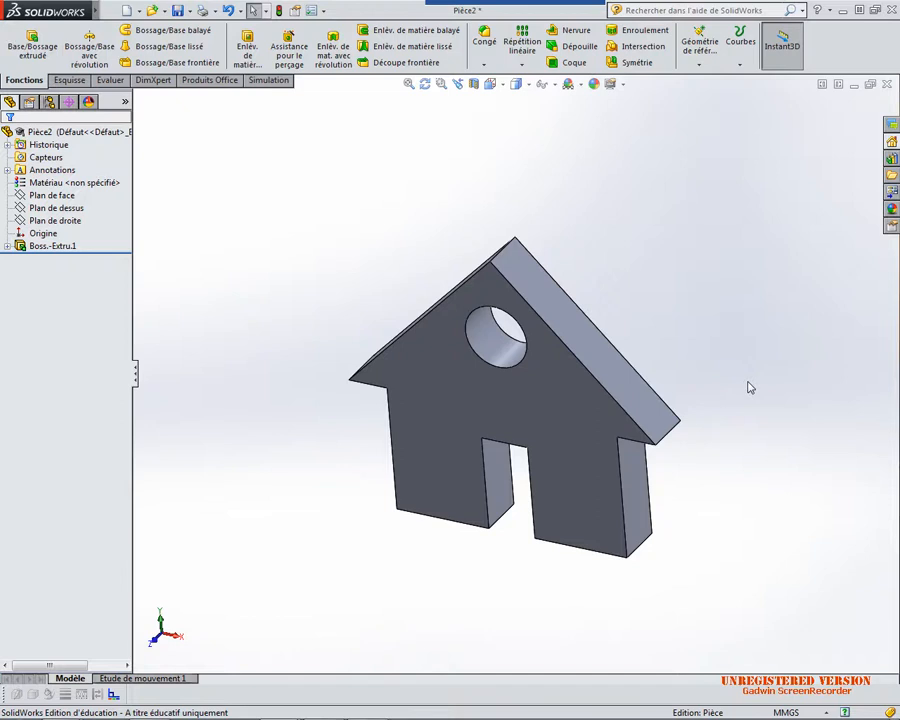
Open the sketch of the house extrusion for editing and view it from the front
middle_click_drag(750, 387, 579, 458)
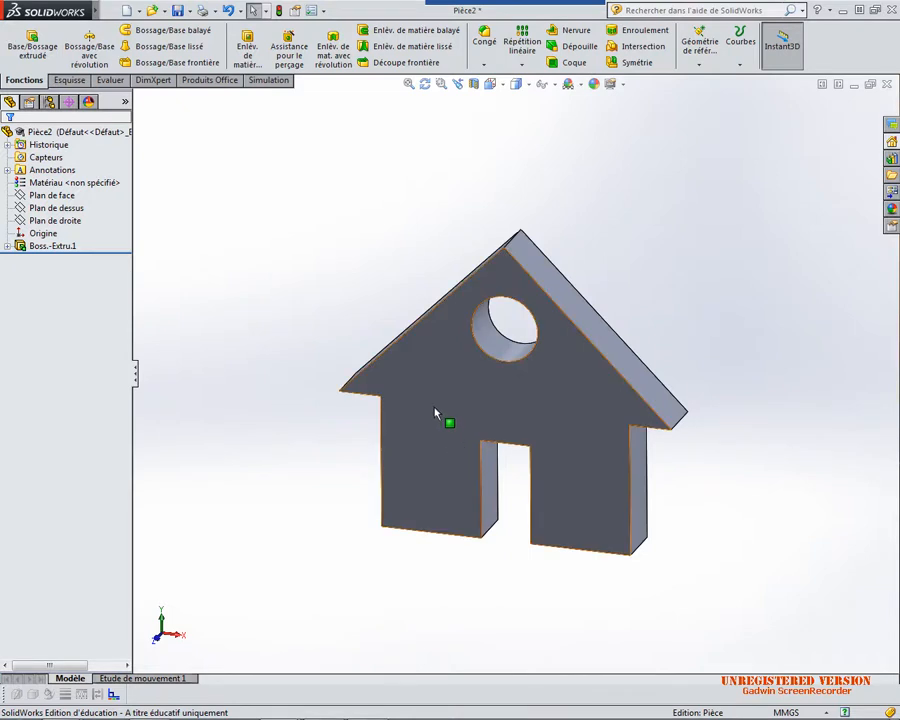
left_click(340, 296)
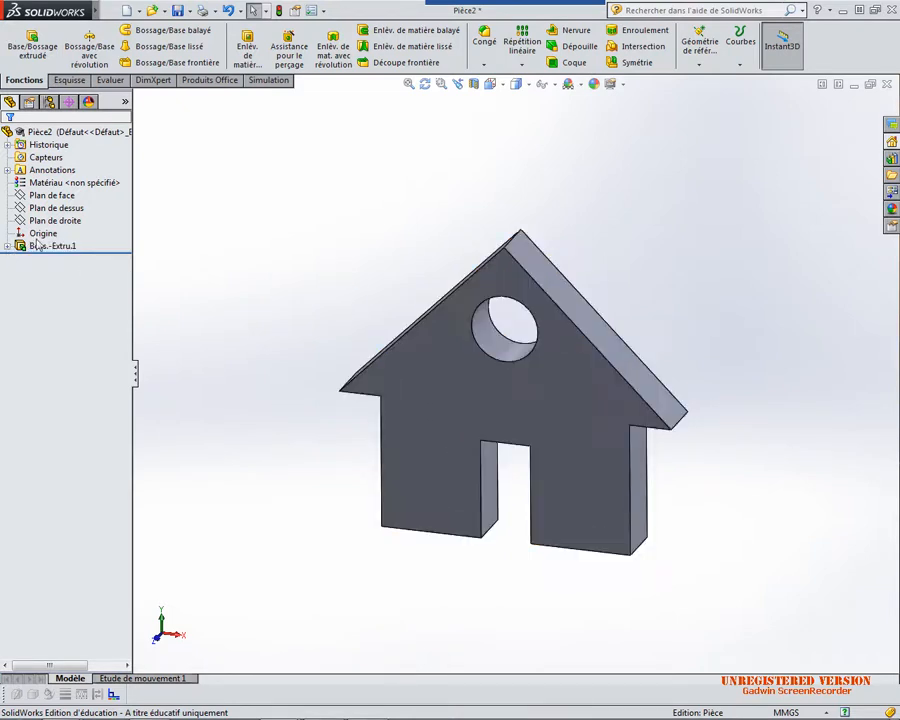
left_click(7, 246)
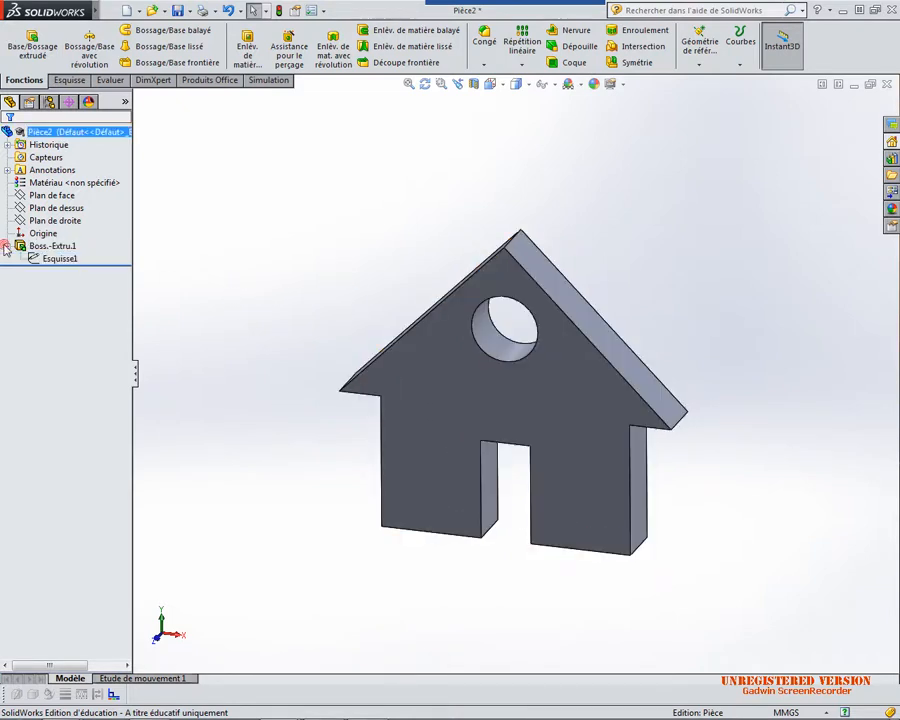
left_click(24, 257)
right_click(40, 257)
left_click(53, 217)
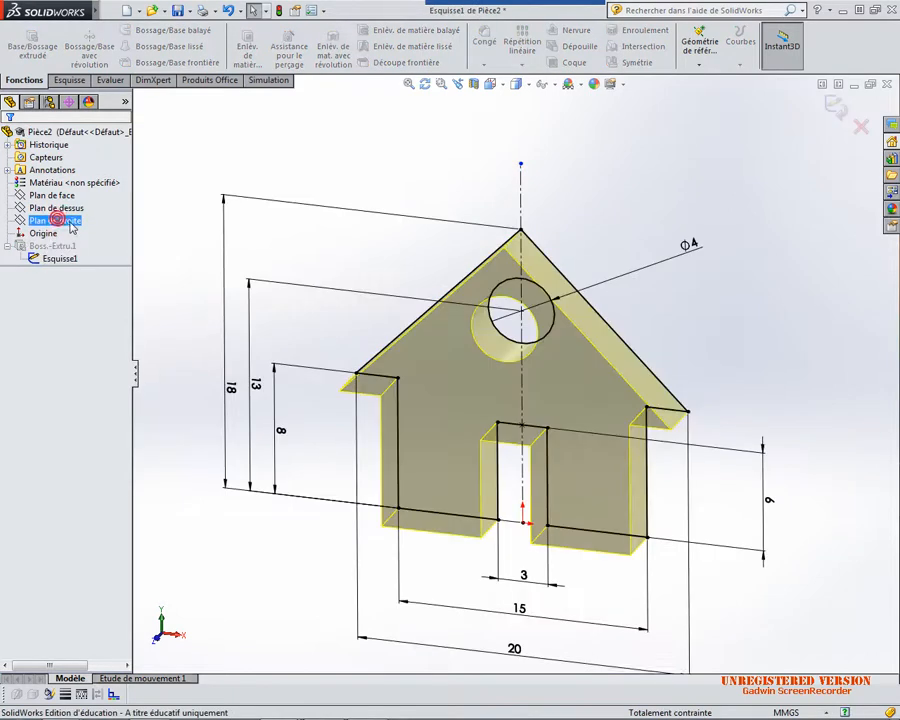
scroll(506, 450, "up", 2)
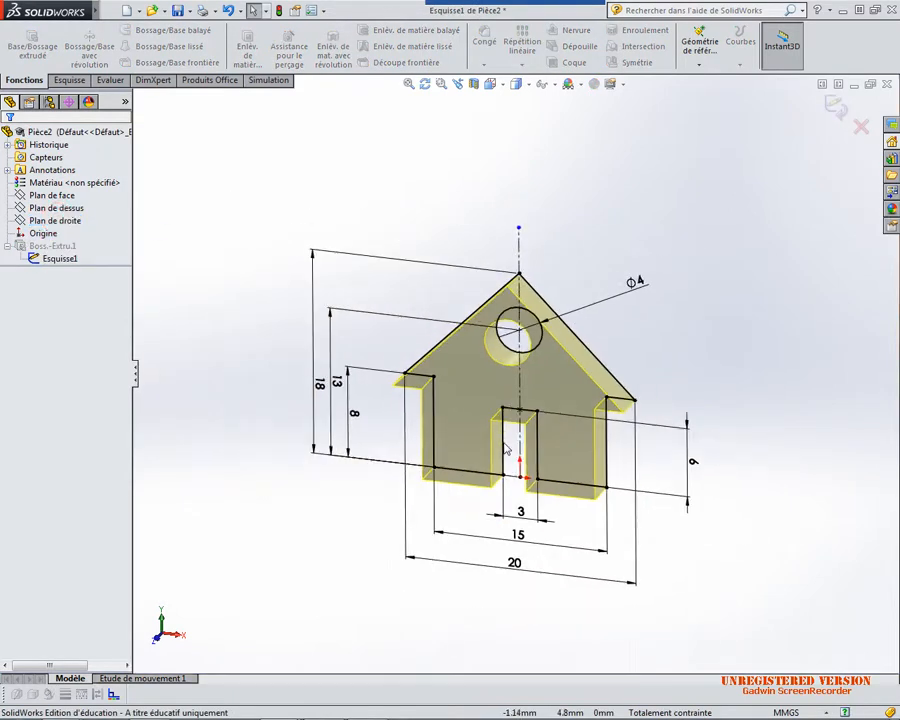
left_click(490, 84)
left_click(563, 154)
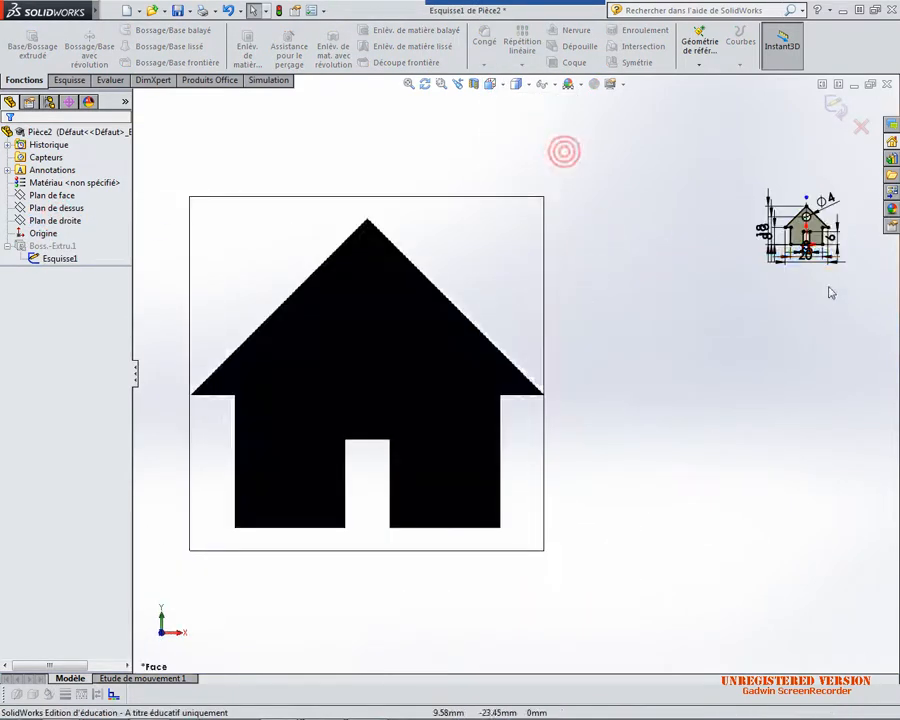
scroll(822, 219, "down", 6)
scroll(649, 263, "down", 6)
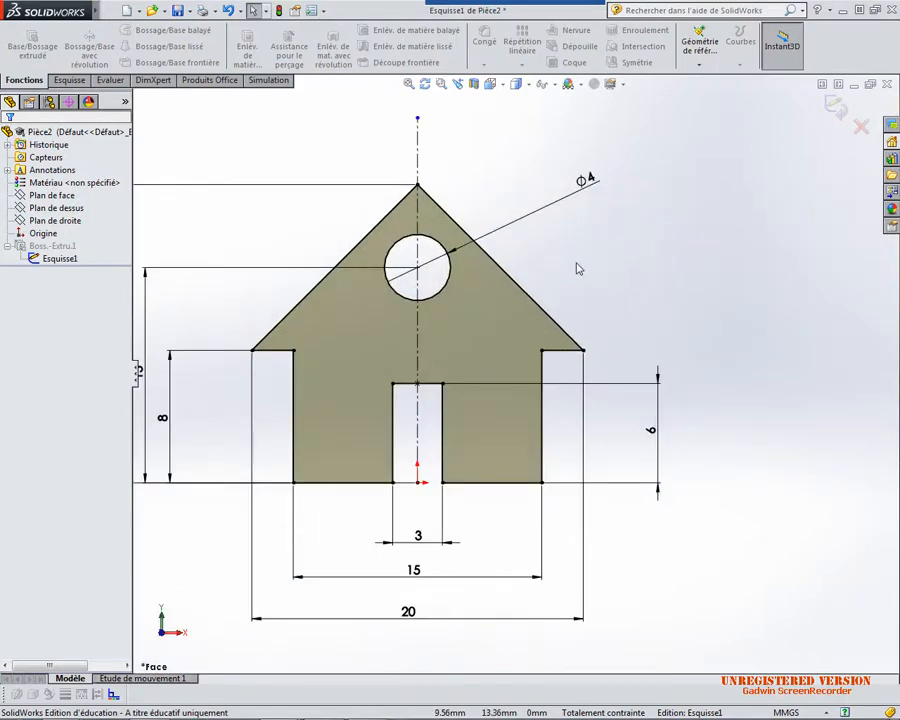
Delete the sloped roof line and the short horizontal eave line on the right half of the house profile
left_click(516, 309)
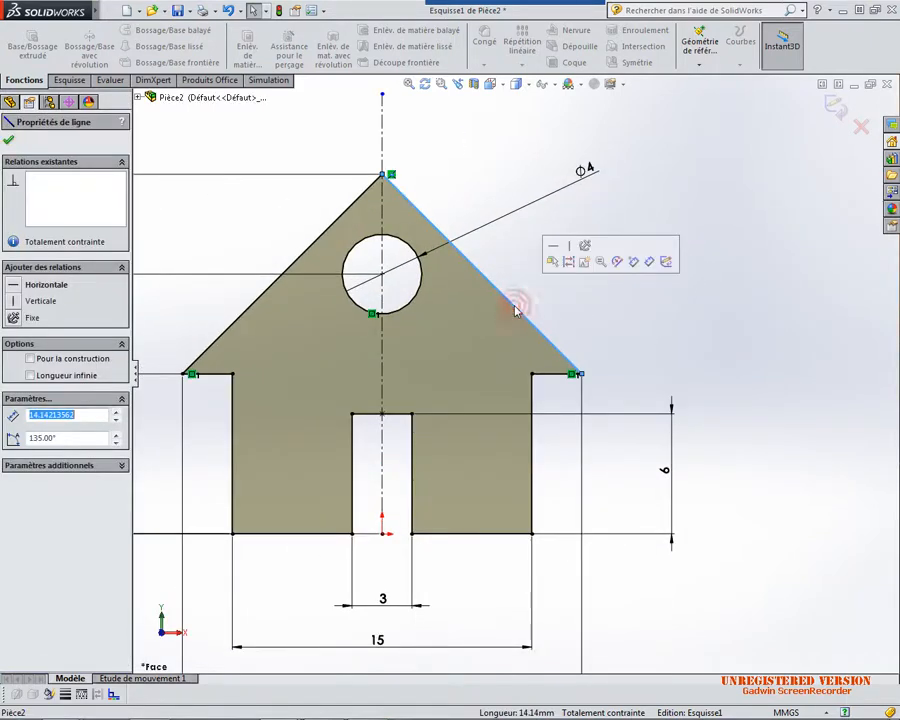
key("Escape")
left_click(555, 376)
key("Delete")
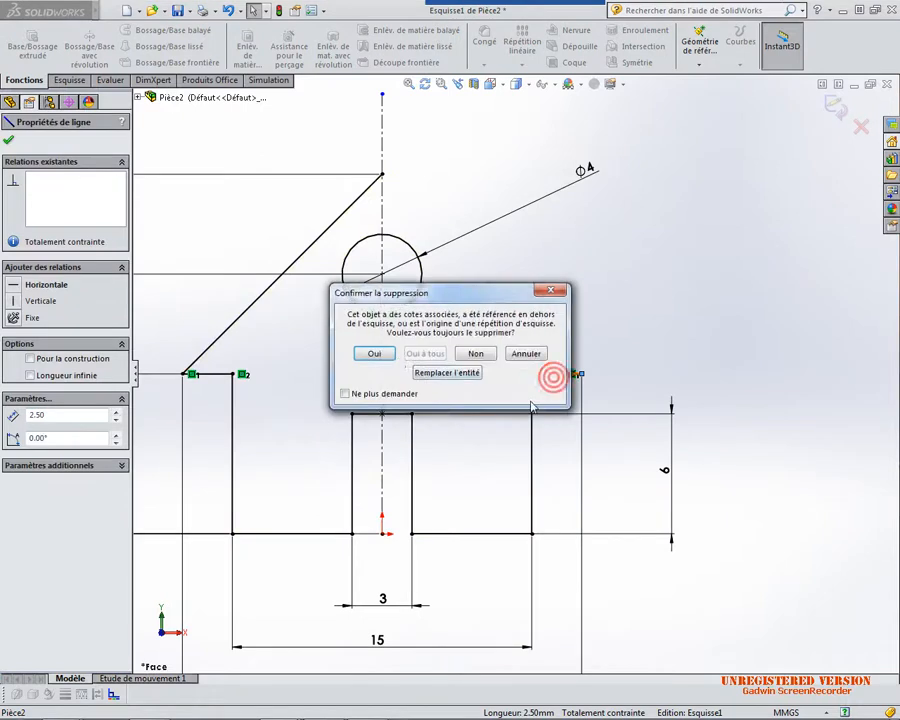
left_click(374, 353)
Delete the right wall line, the right base line and the right side line of the door opening
left_click(531, 395)
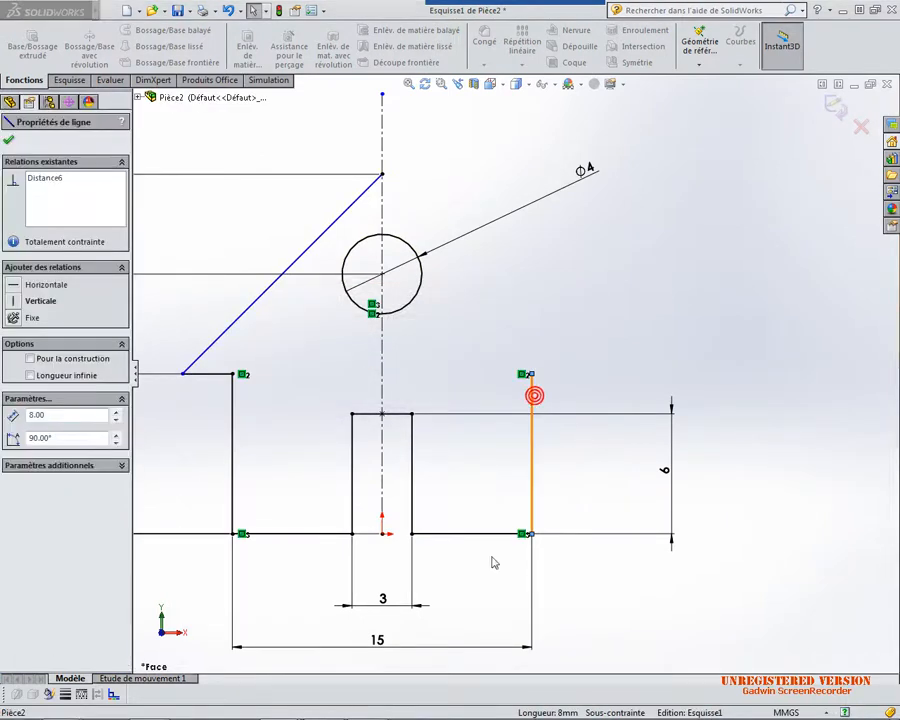
key("Delete")
left_click(388, 353)
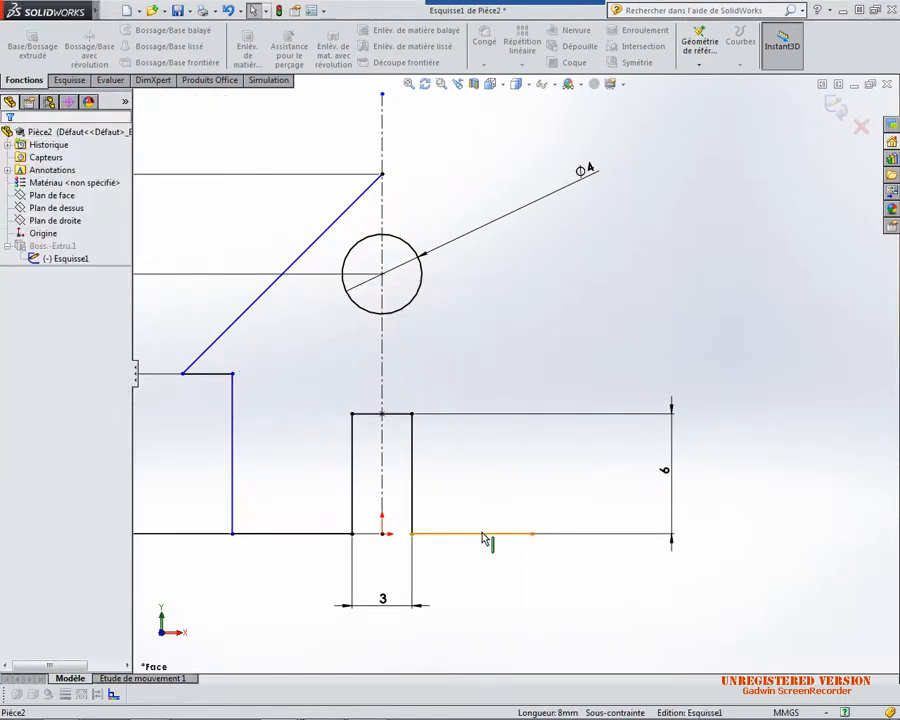
left_click(482, 529)
left_click(413, 495)
key("Delete")
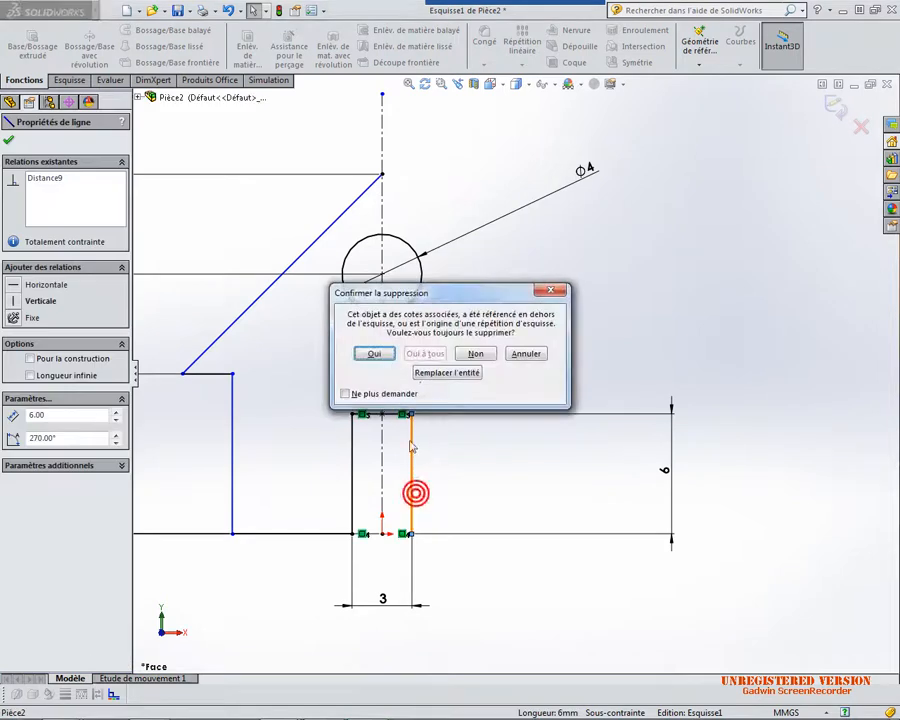
left_click(376, 352)
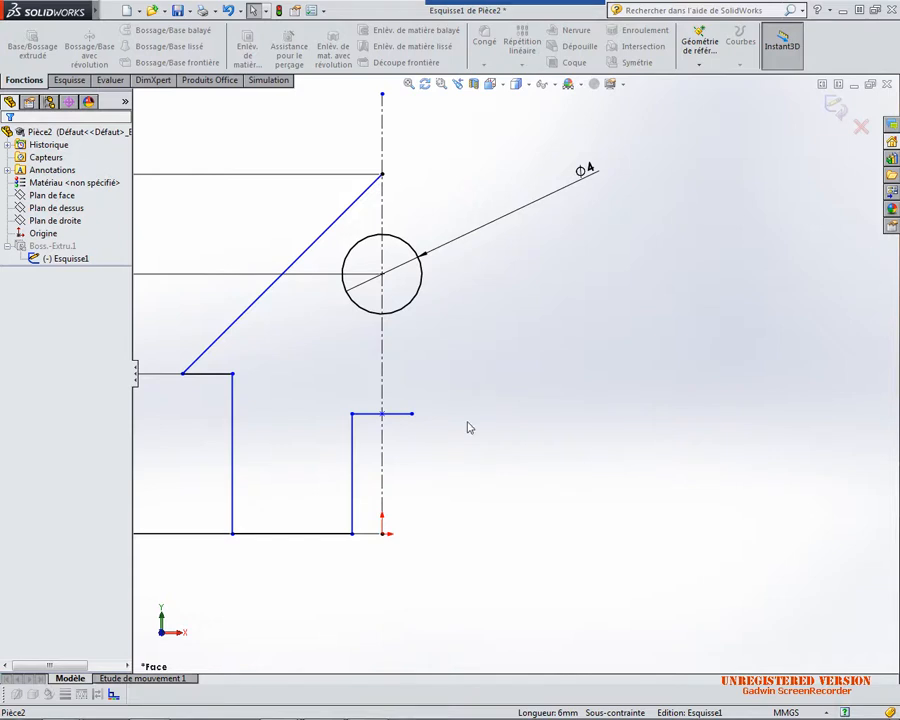
Trim the door's top line and the circle back to the vertical centreline using the trim-to-closest option
left_click(70, 80)
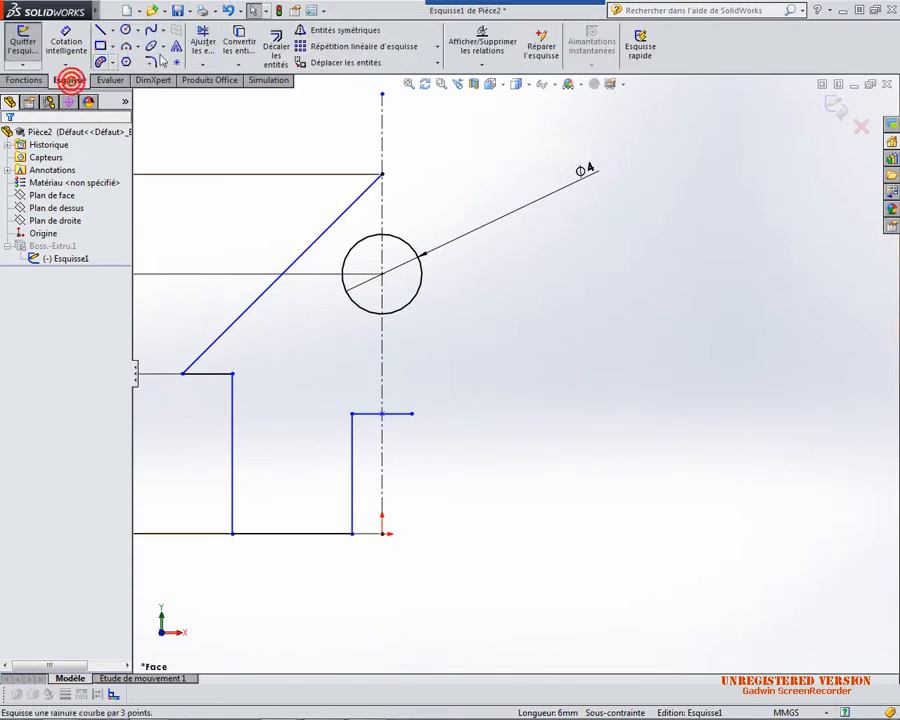
left_click(203, 40)
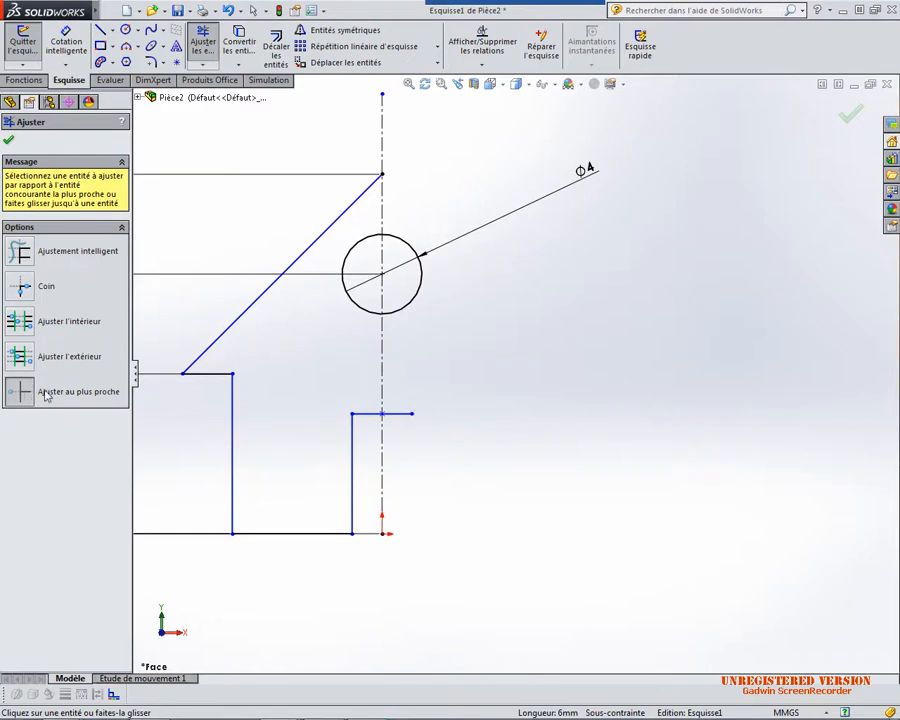
left_click(406, 413)
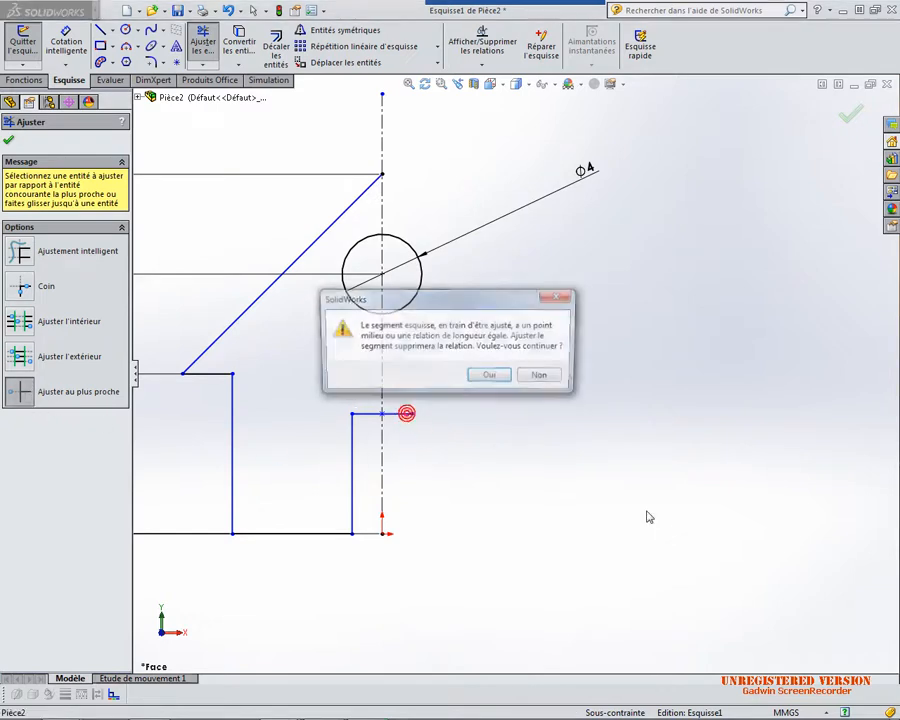
left_click(489, 374)
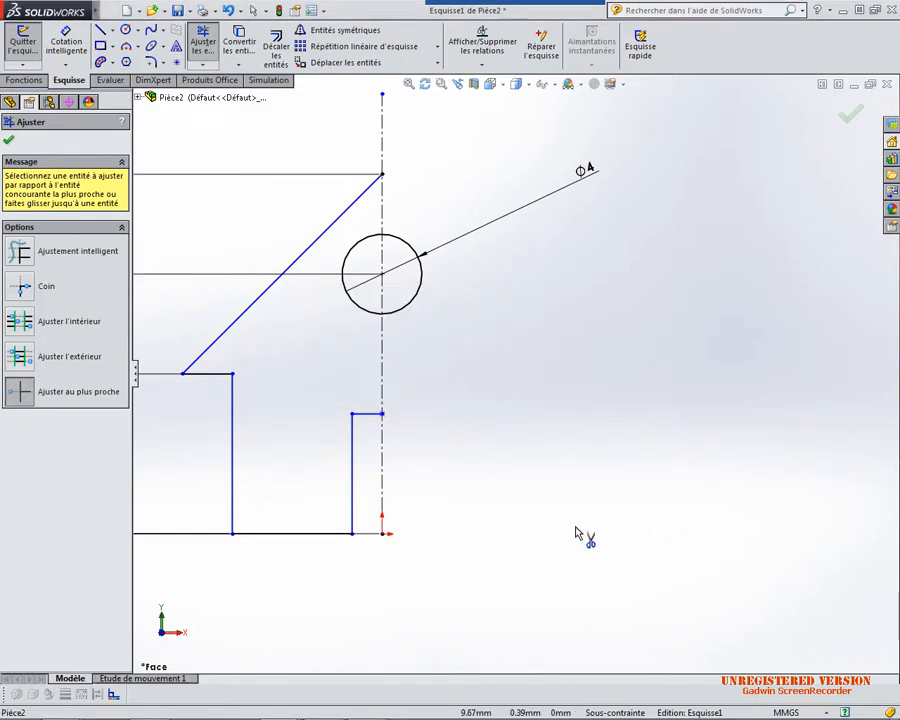
left_click(422, 289)
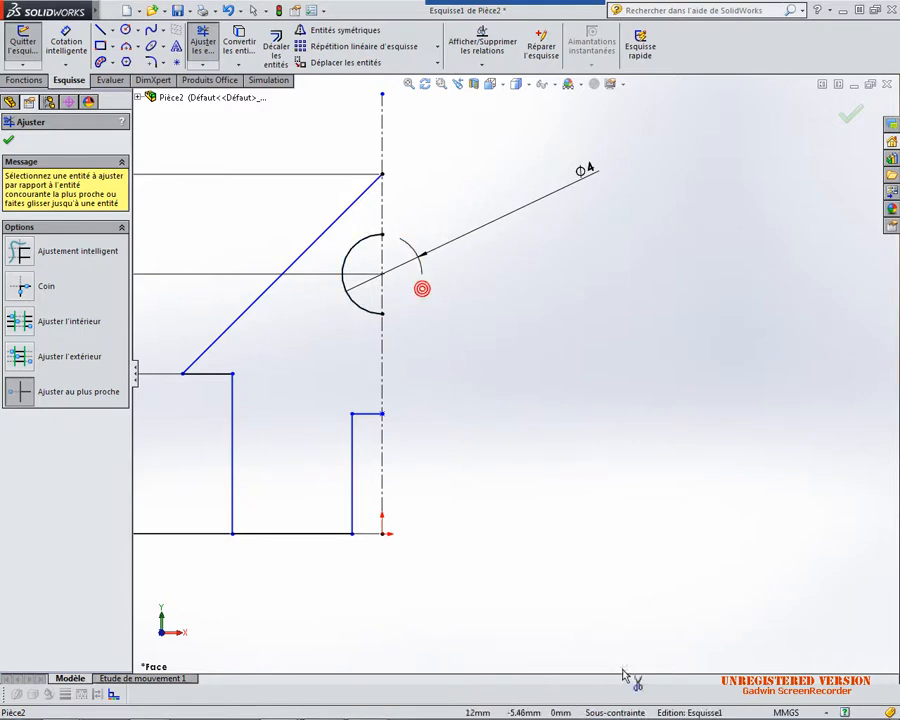
scroll(541, 403, "up", 3)
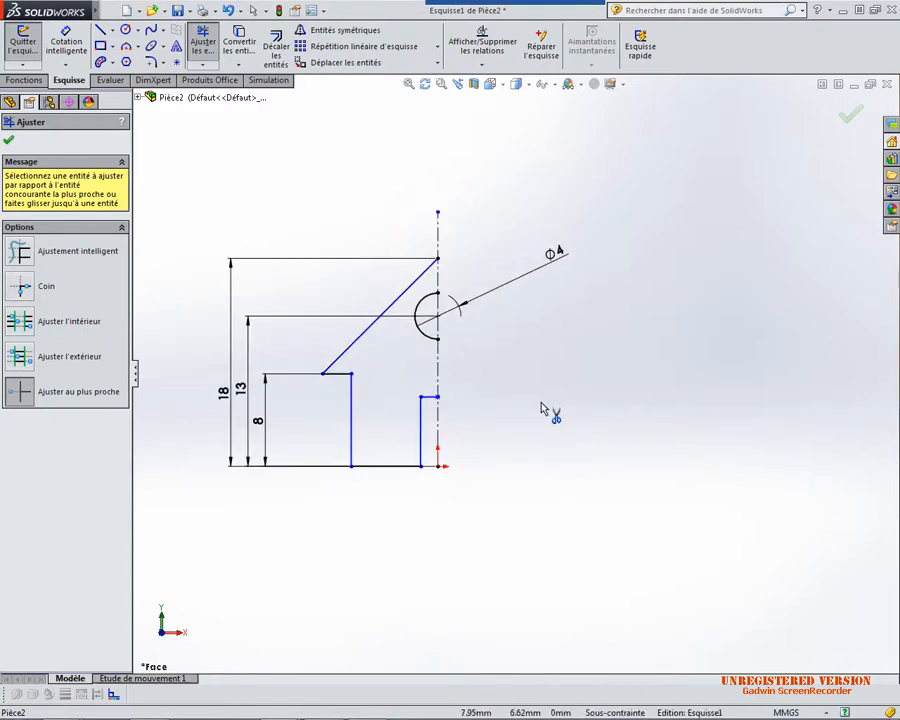
scroll(542, 403, "down", 1)
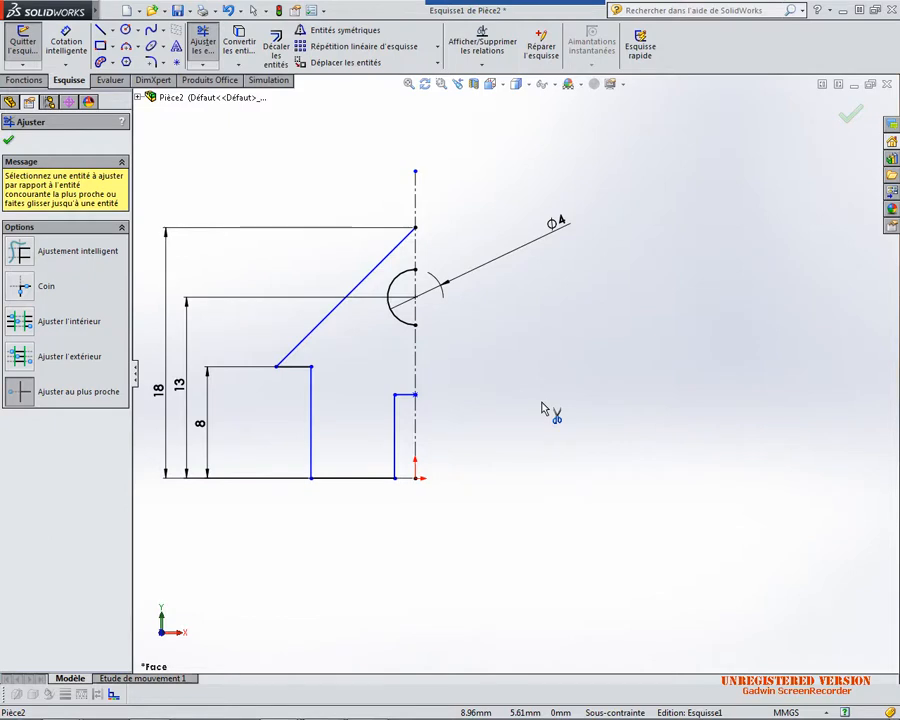
key("Escape")
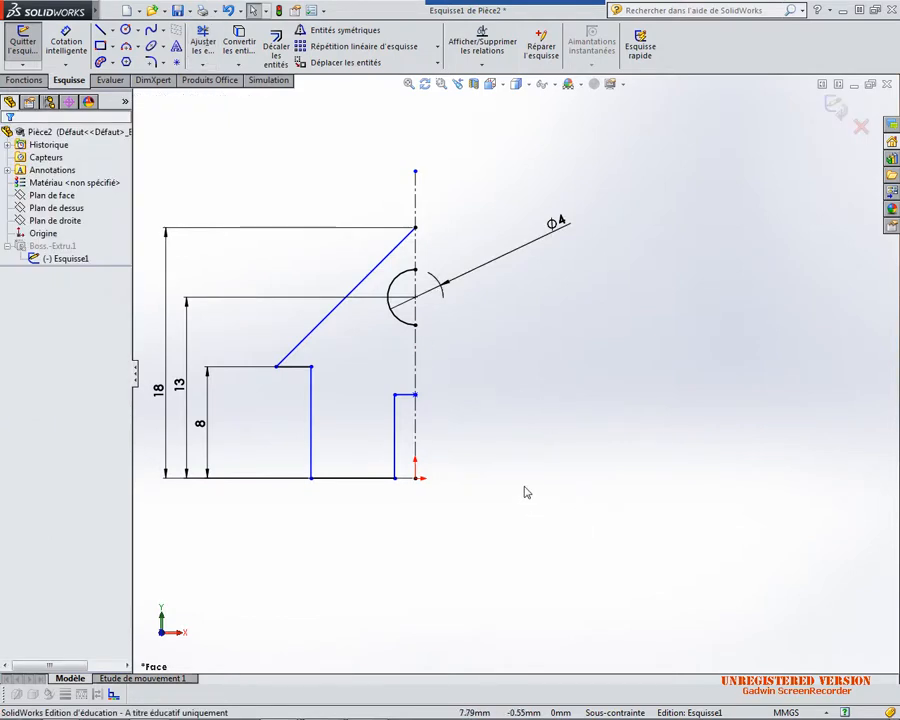
Delete the 8, 13 and 18 mm height dimensions and the 4 mm diameter dimension from the sketch
left_click(204, 425)
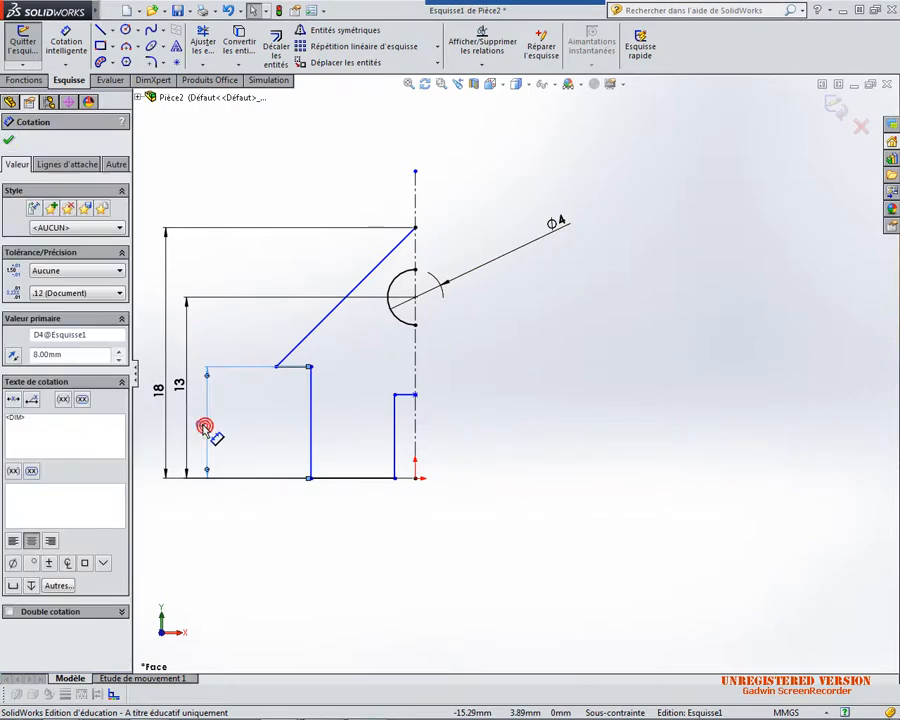
key("Delete")
left_click(185, 390)
key("Delete")
left_click(157, 387)
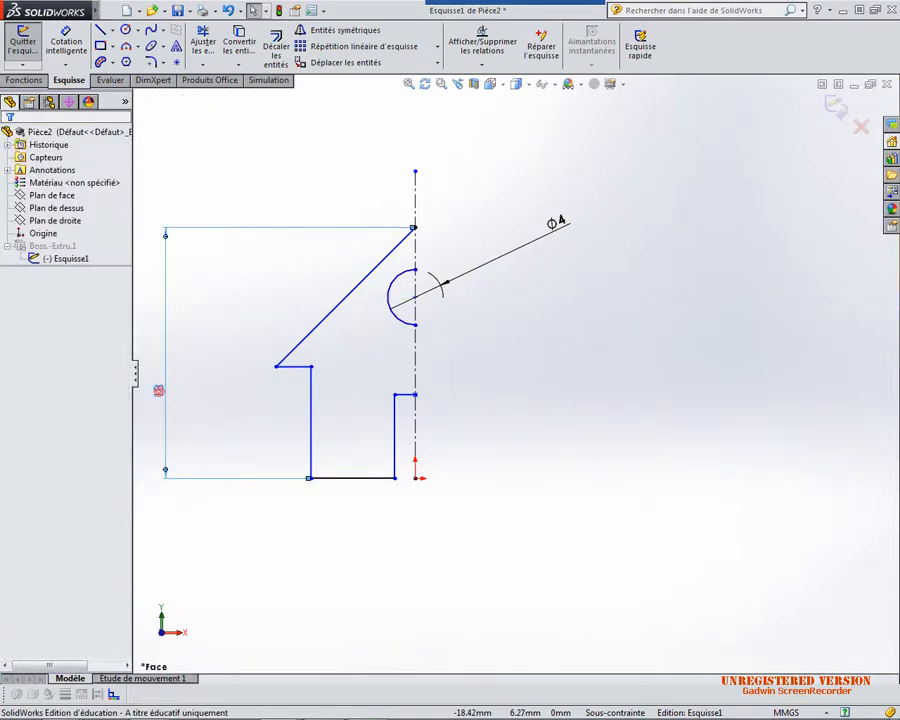
key("Delete")
left_click(560, 226)
key("Delete")
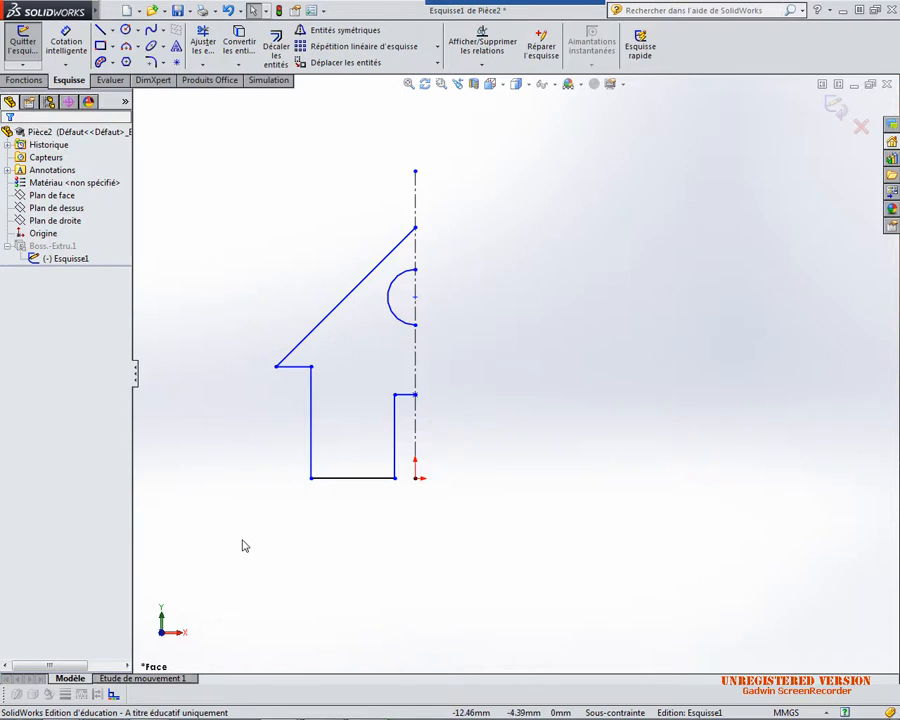
Try to mirror the half-house sketch entities about the vertical centreline
left_click_drag(204, 540, 476, 154)
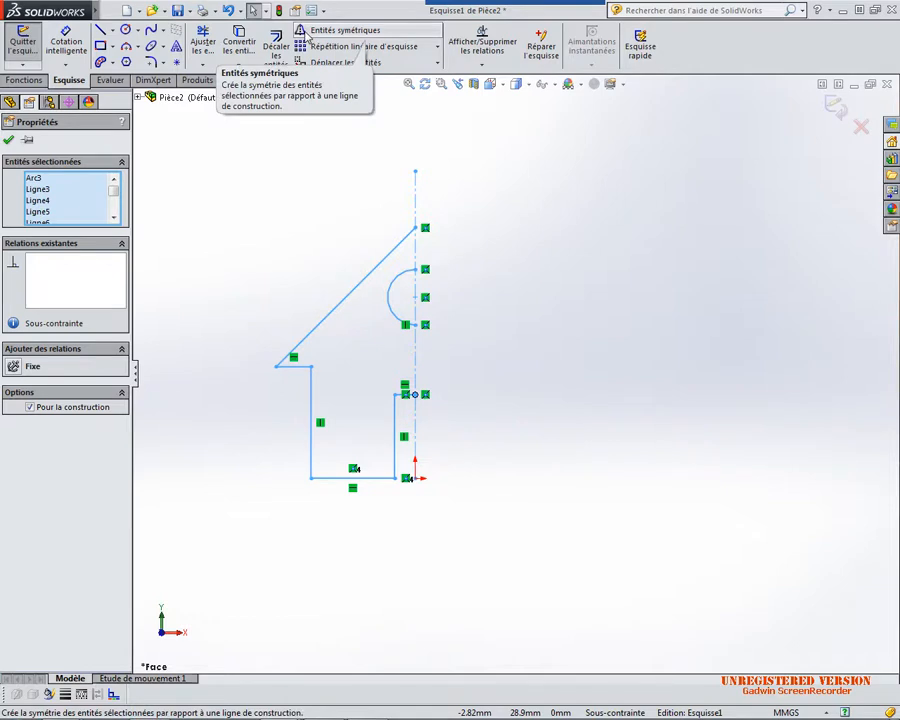
left_click(307, 33)
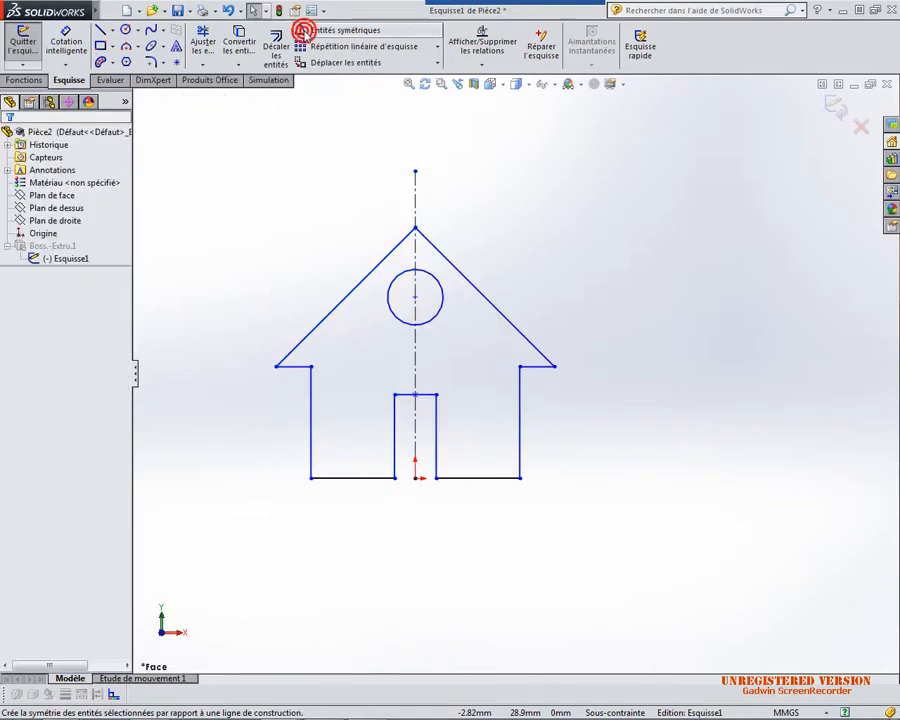
left_click(229, 10)
left_click(600, 317)
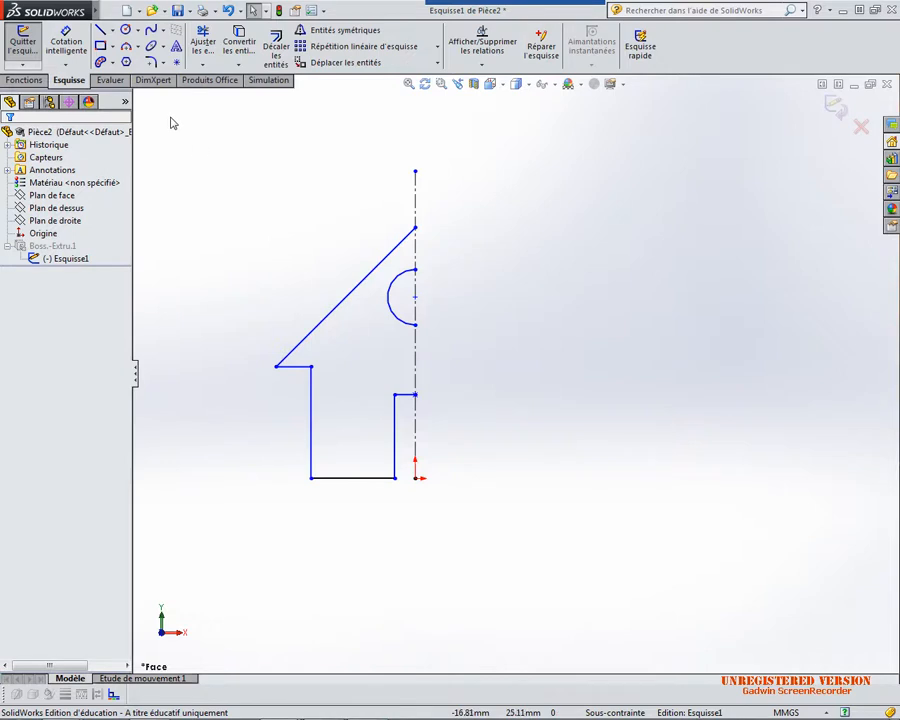
Close the half profile along the centreline with a 3 mm line from apex to arc and a 5 mm line from arc to door top
left_click(100, 29)
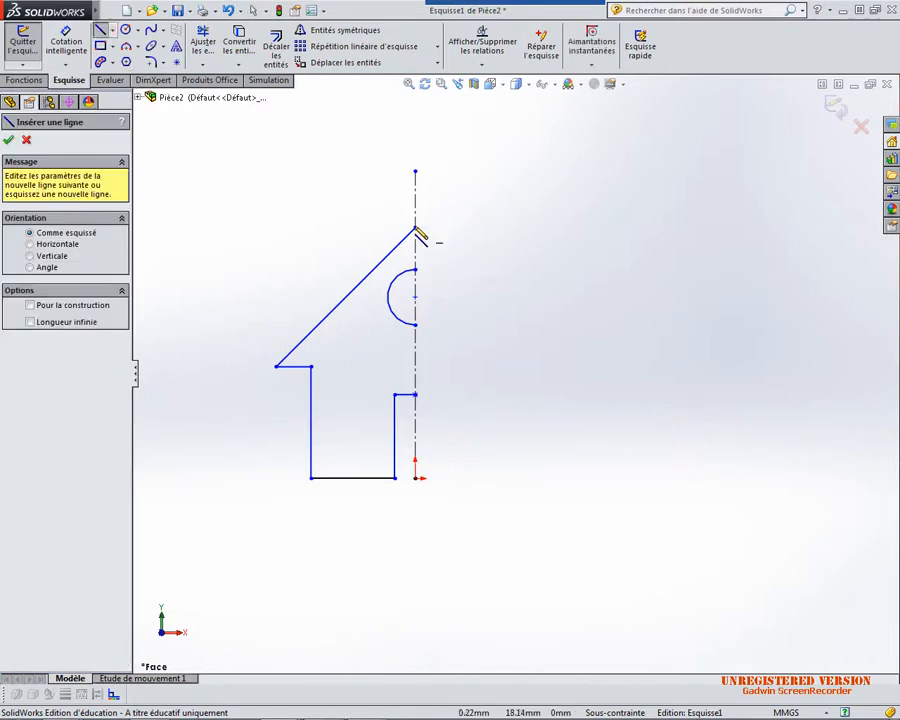
mouse_move(416, 229)
left_mouse_down()
mouse_move(425, 266)
mouse_move(415, 270)
left_mouse_up()
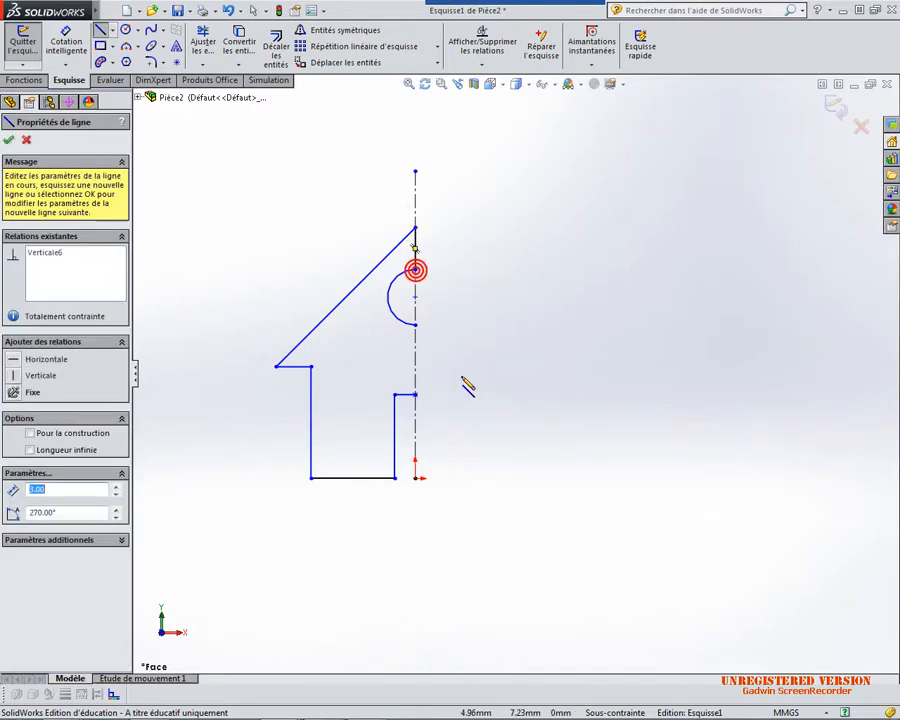
left_click(415, 325)
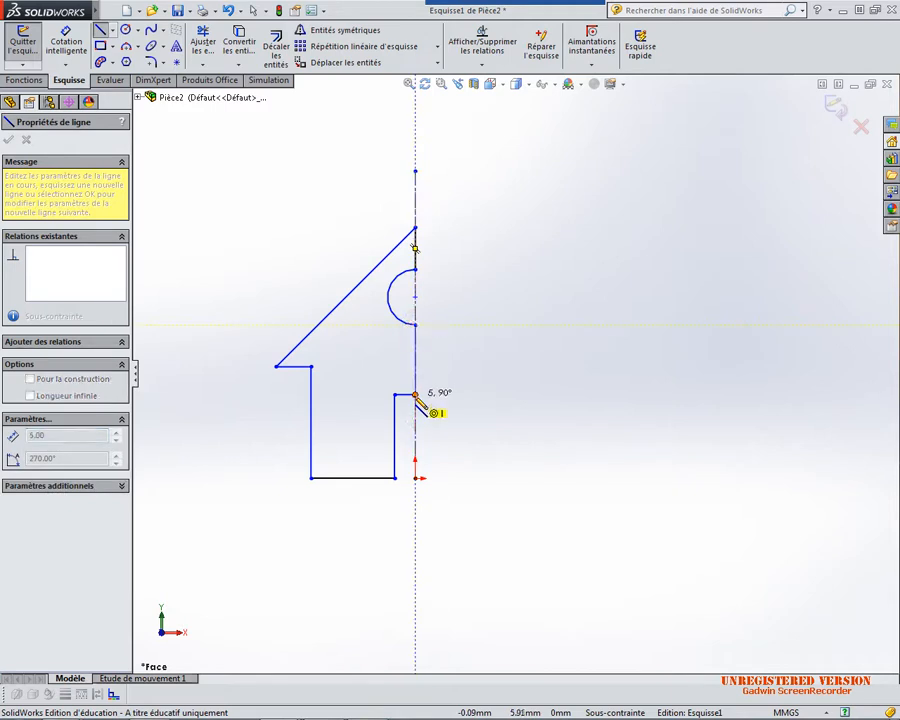
left_click(415, 395)
key("Escape")
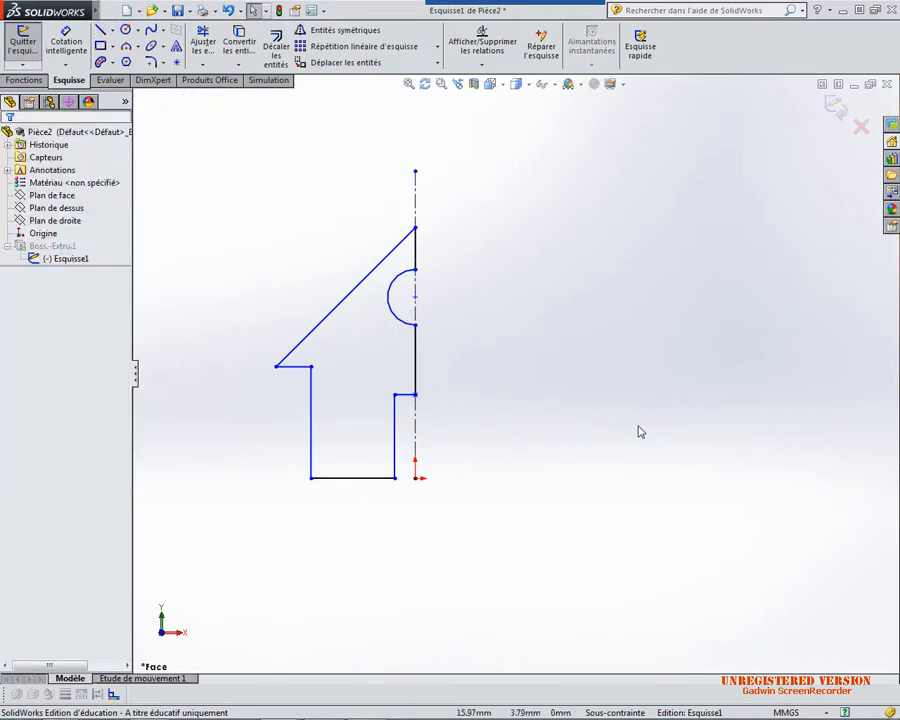
Exit the sketch to rebuild the extrusion from the closed half-house profile
left_click(26, 80)
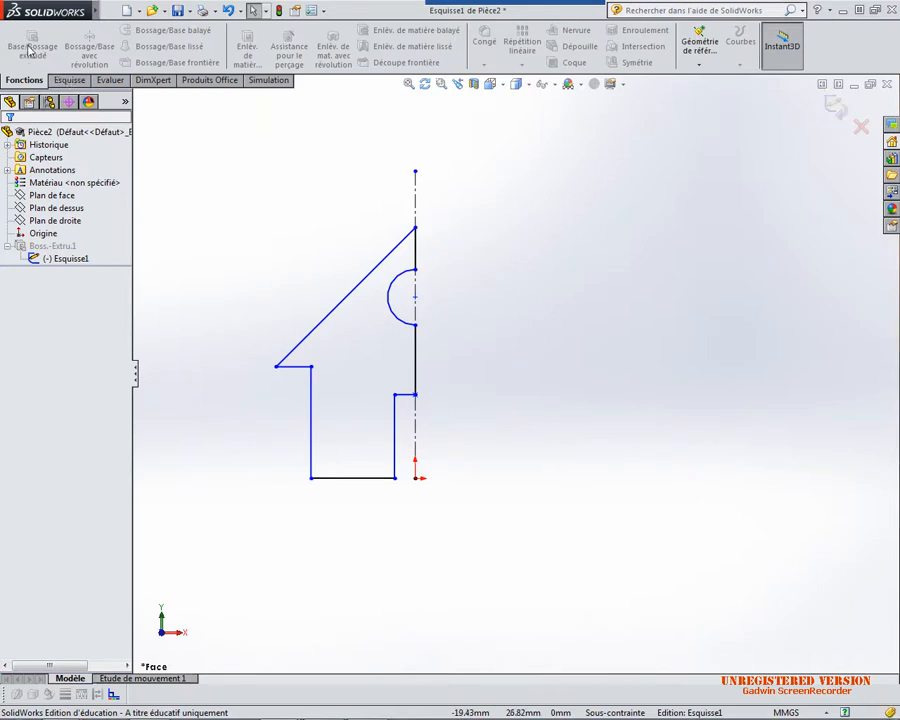
left_click(45, 247)
left_click(835, 108)
middle_click_drag(772, 154, 629, 314)
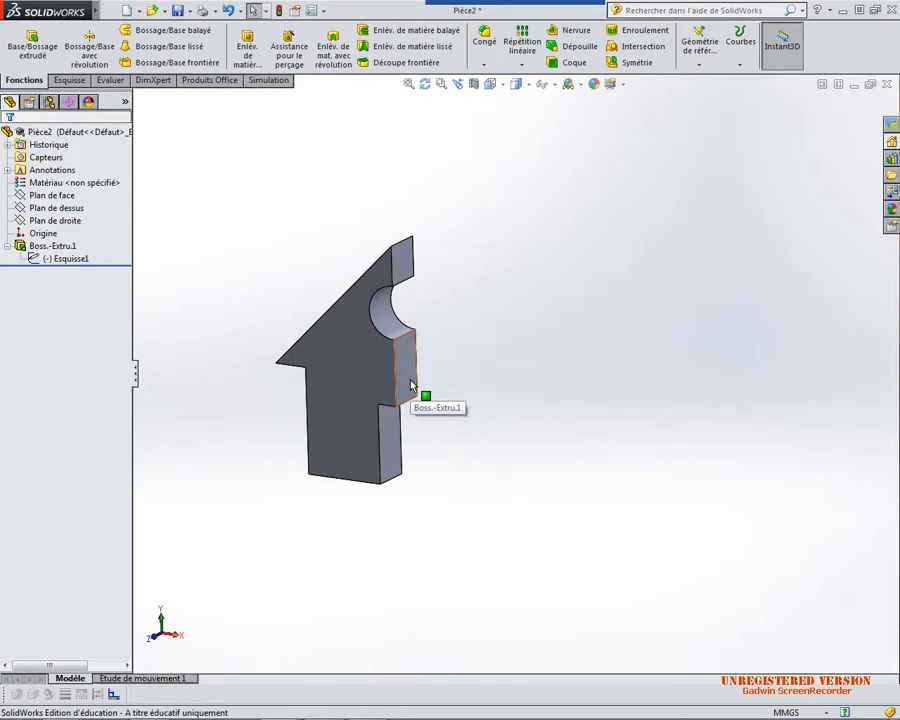
Mirror the half-house extrusion about its flat vertical side face on the centreline
left_click(632, 63)
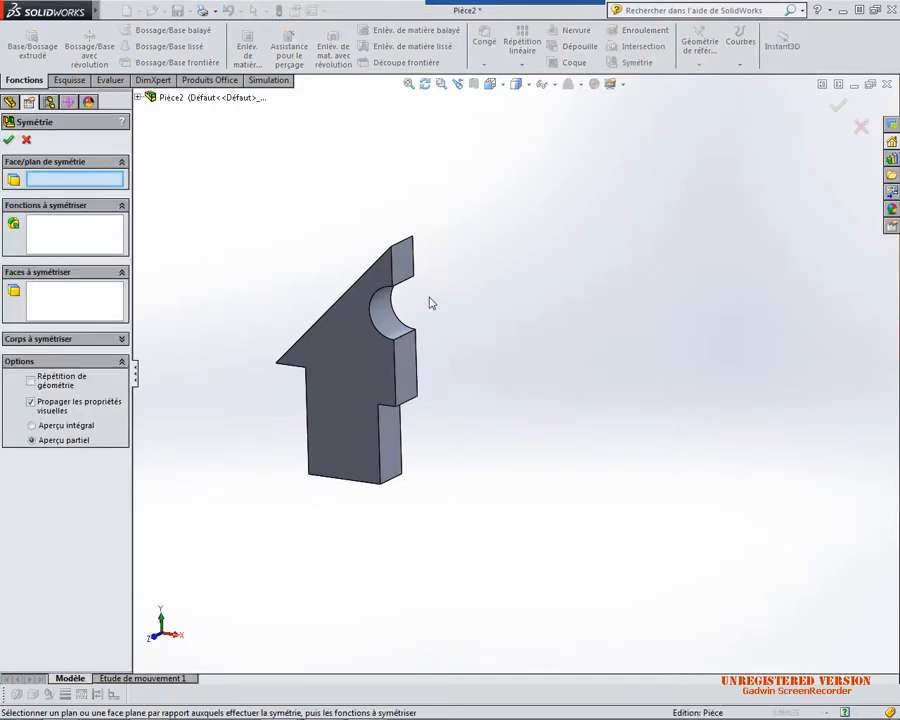
left_click(62, 181)
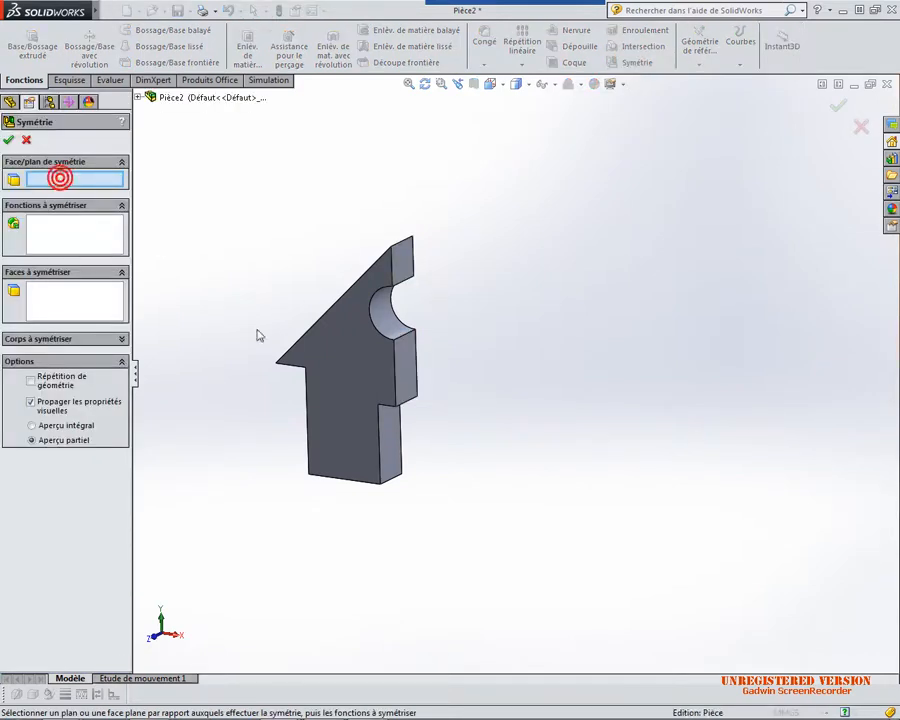
left_click(408, 362)
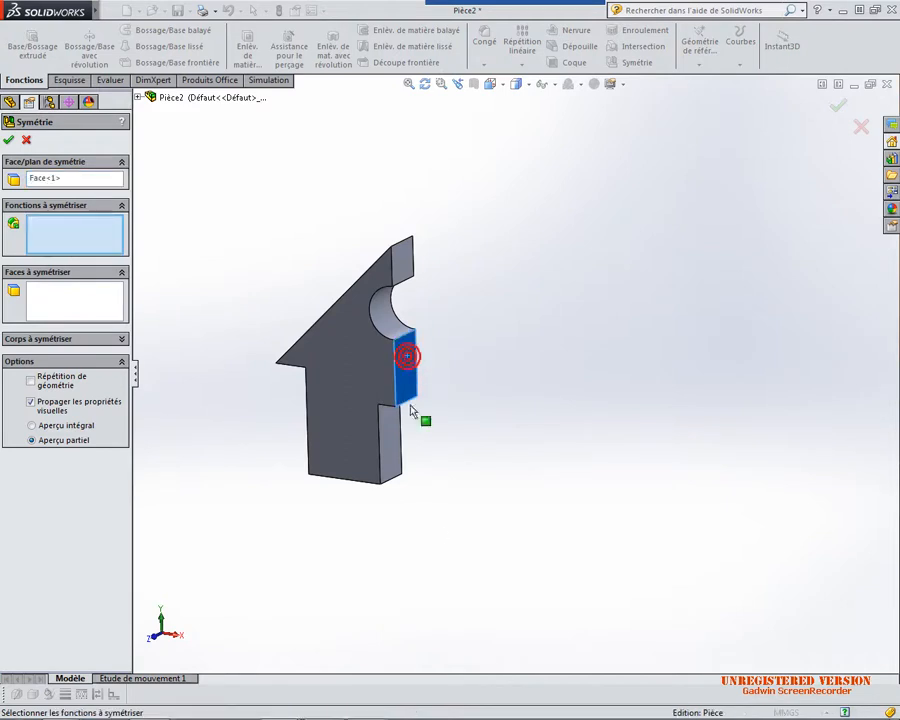
left_click(71, 240)
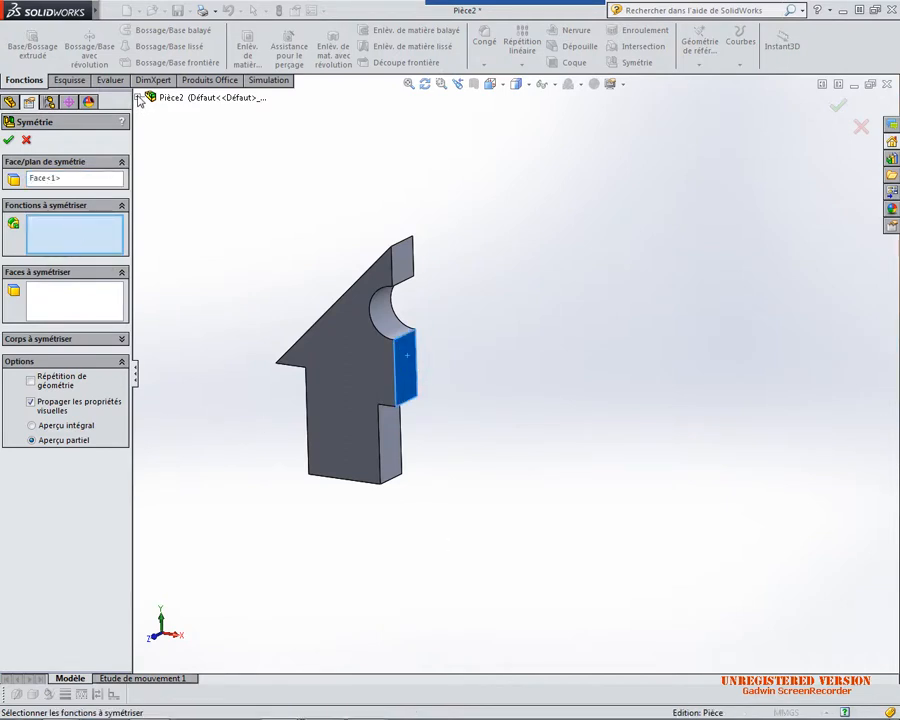
left_click(139, 98)
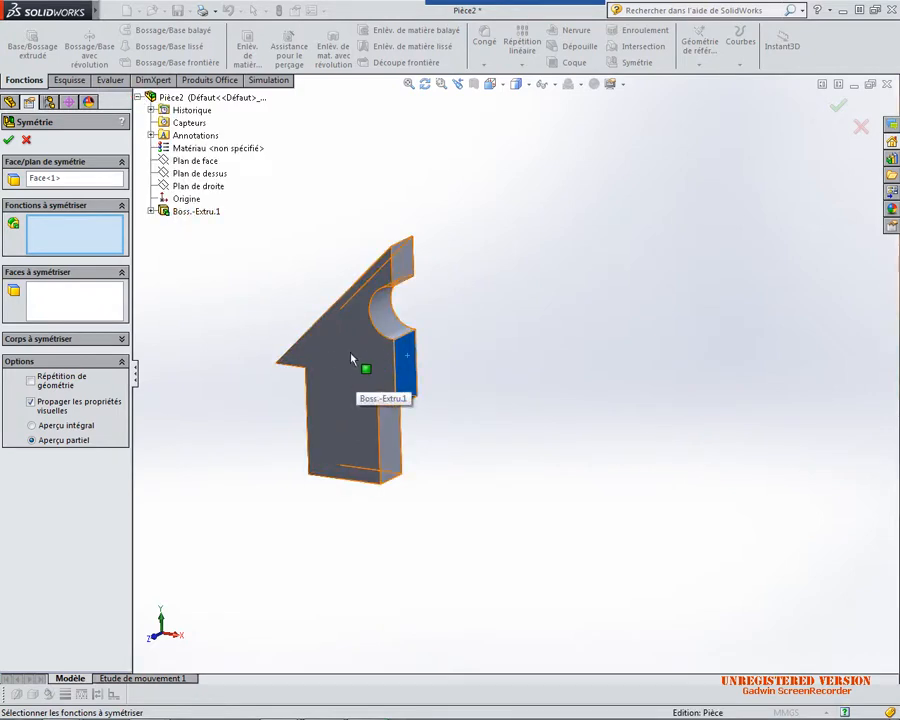
left_click(195, 214)
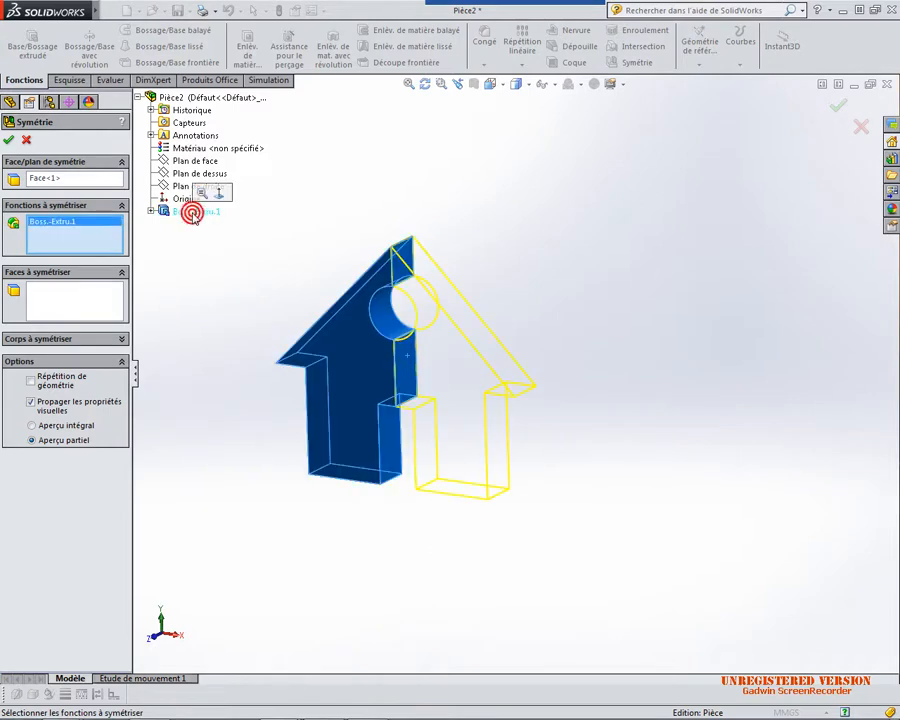
left_click(10, 141)
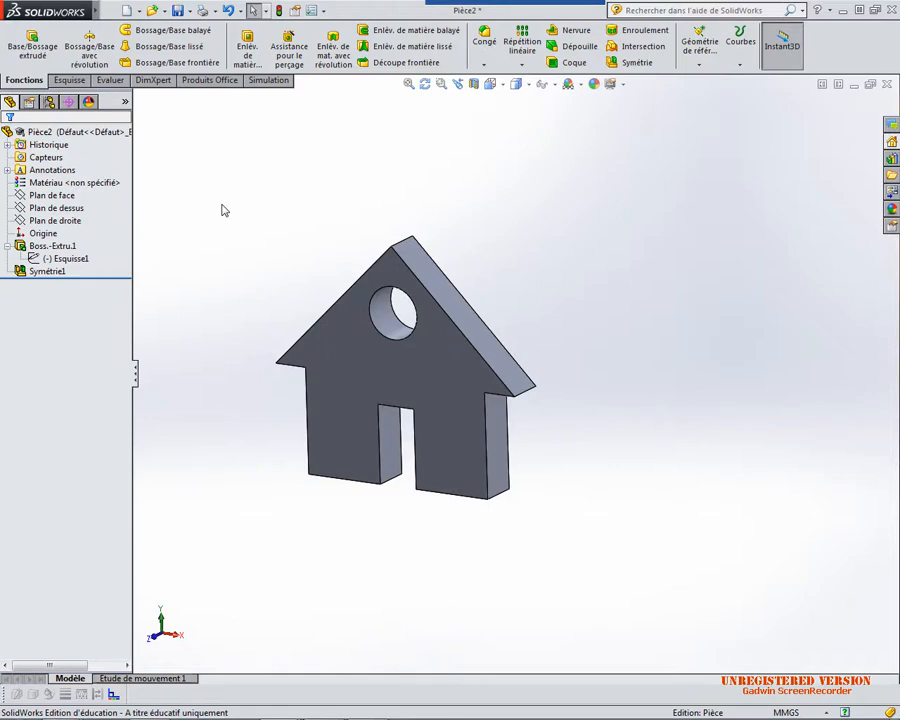
left_click(73, 259)
left_click(8, 246)
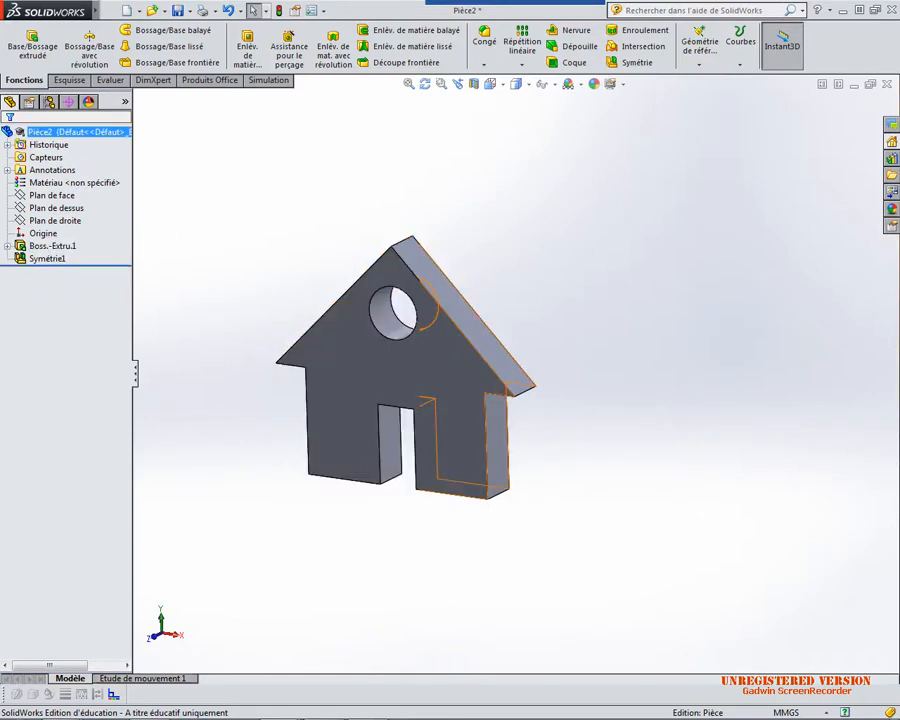
left_click(8, 246)
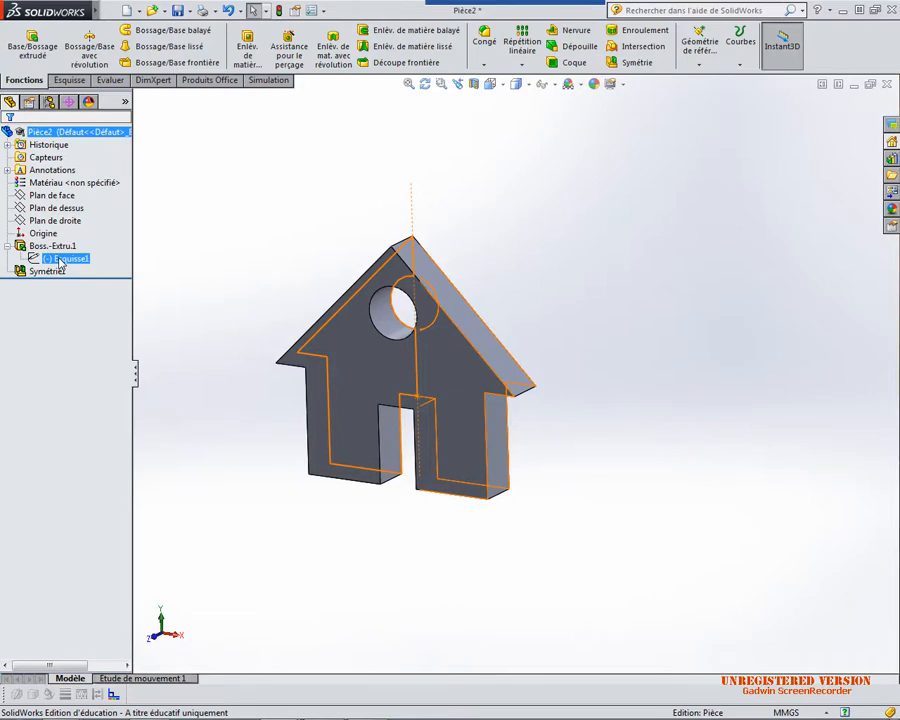
left_click(62, 274)
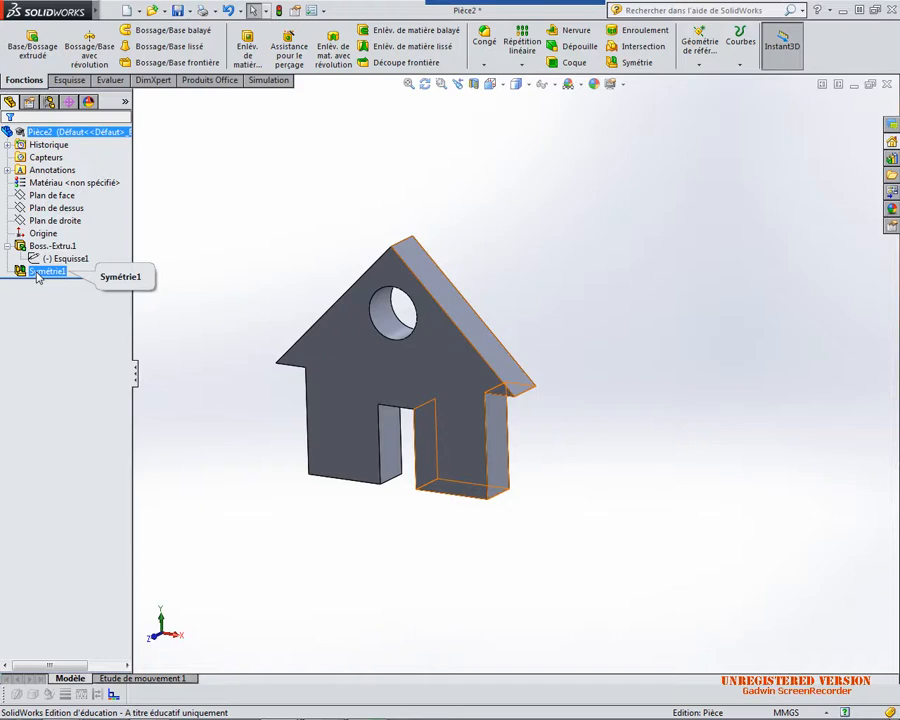
left_click(362, 194)
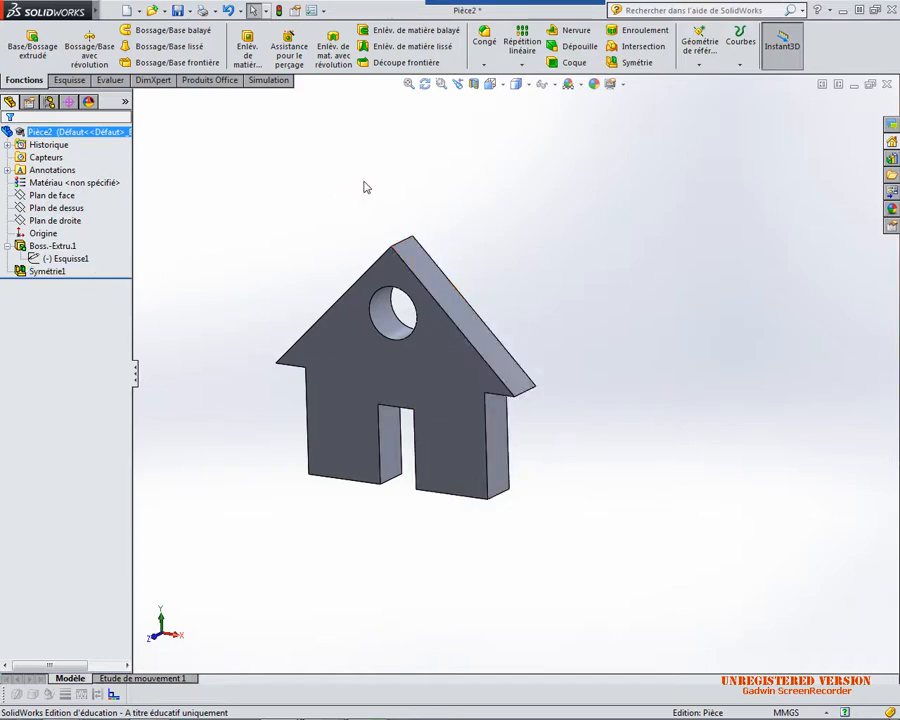
Delete the mirror feature from the house part
left_click(41, 271)
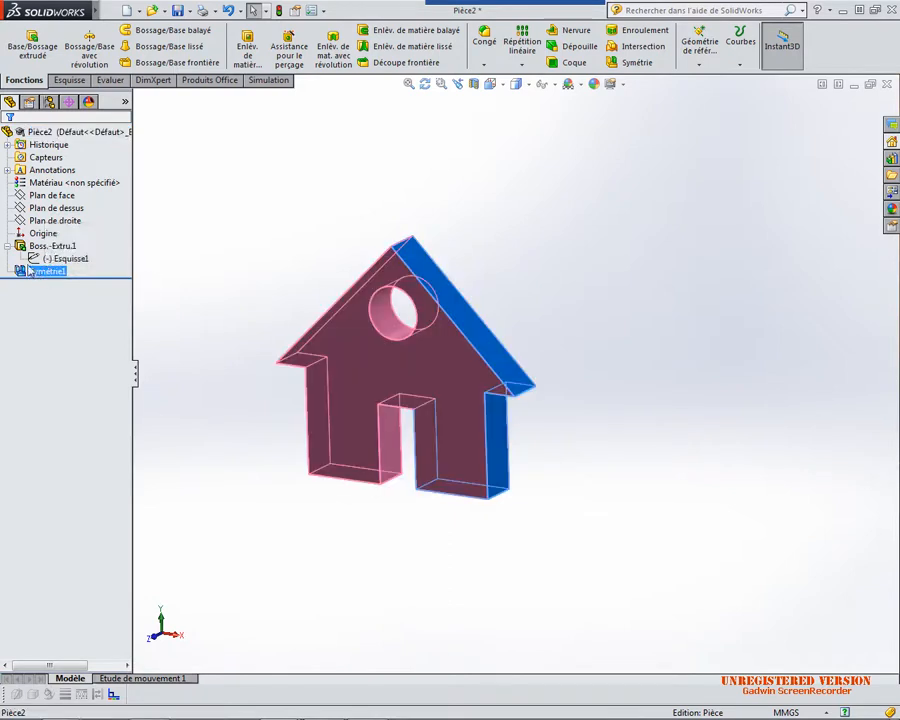
key("Delete")
key("Return")
left_click(206, 209)
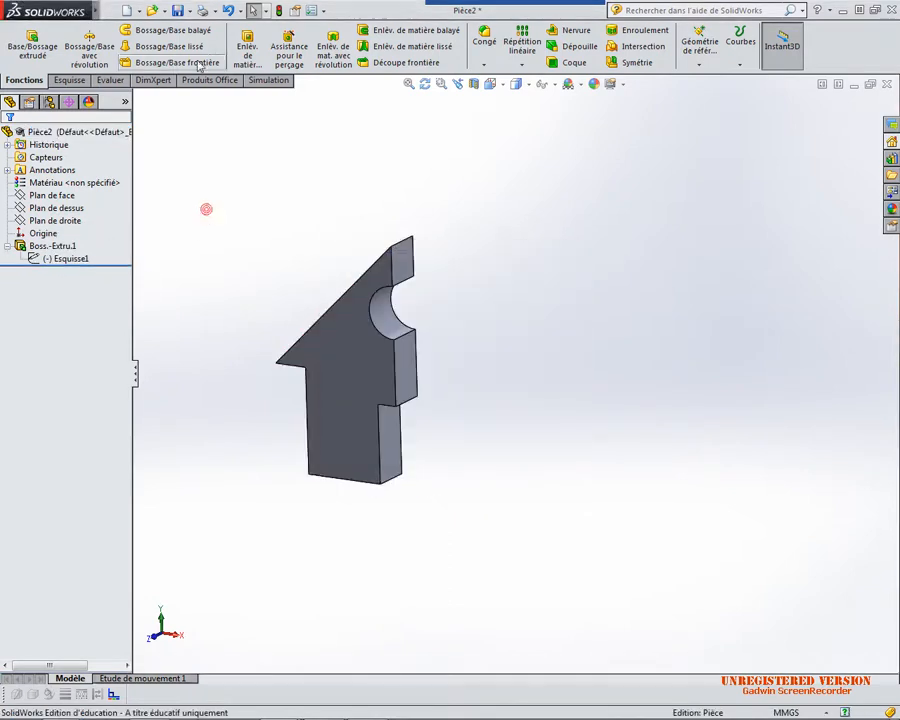
Undo the recent sketch edits back to the open half-house profile with its 8, 13, 18 and 4 mm dimensions
left_click(229, 11)
left_click(229, 11)
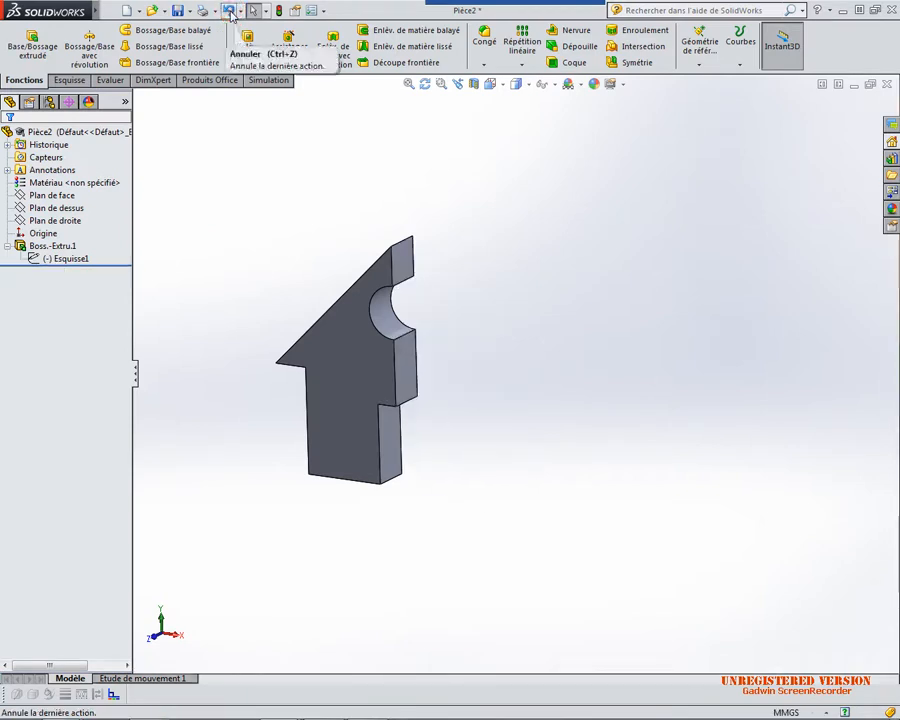
left_click(229, 11)
left_click(229, 11)
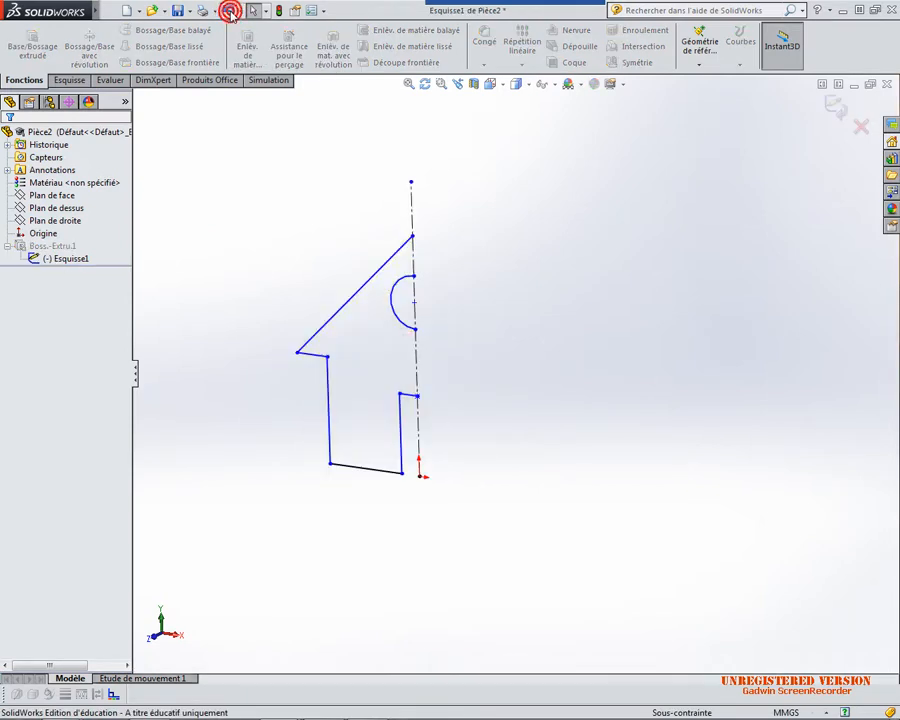
left_click(229, 11)
left_click(229, 11)
left_click(229, 11)
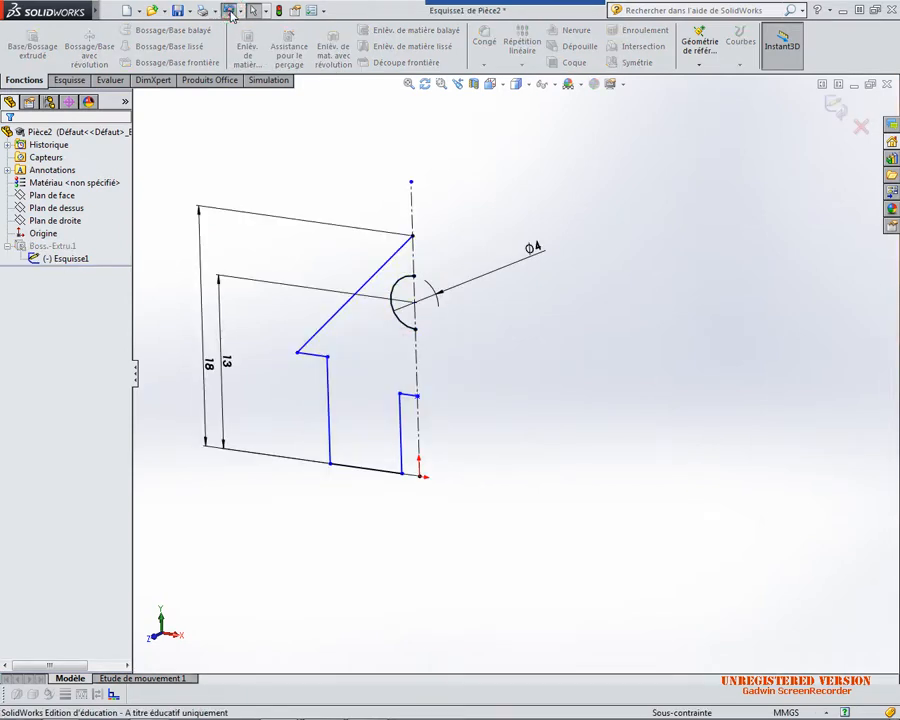
left_click(424, 199)
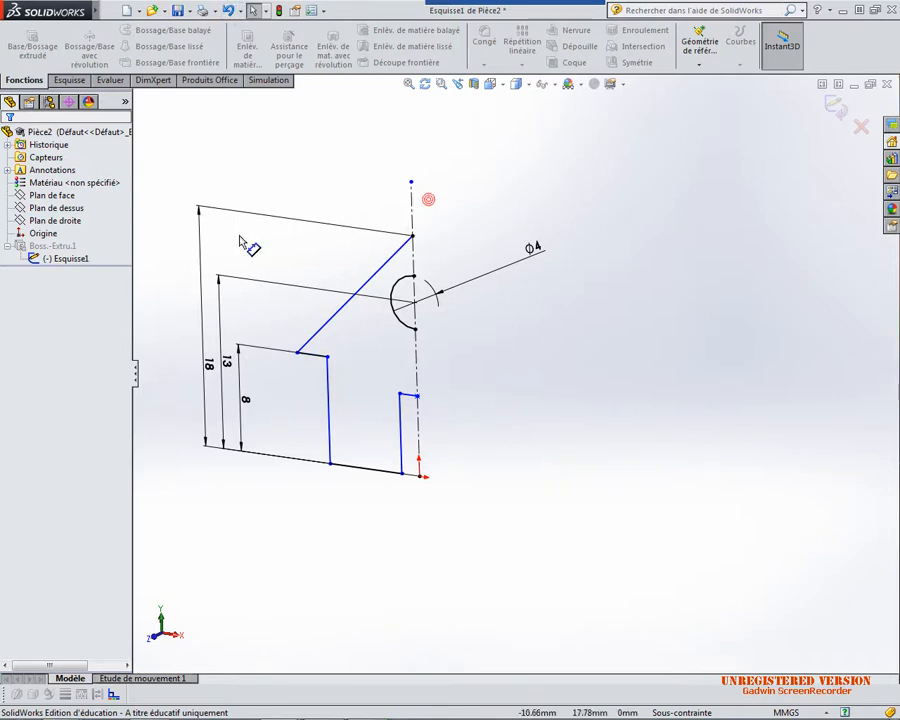
Delete the 18, 13 and 8 mm height dimensions from the half-house sketch
left_click(211, 363)
key("Delete")
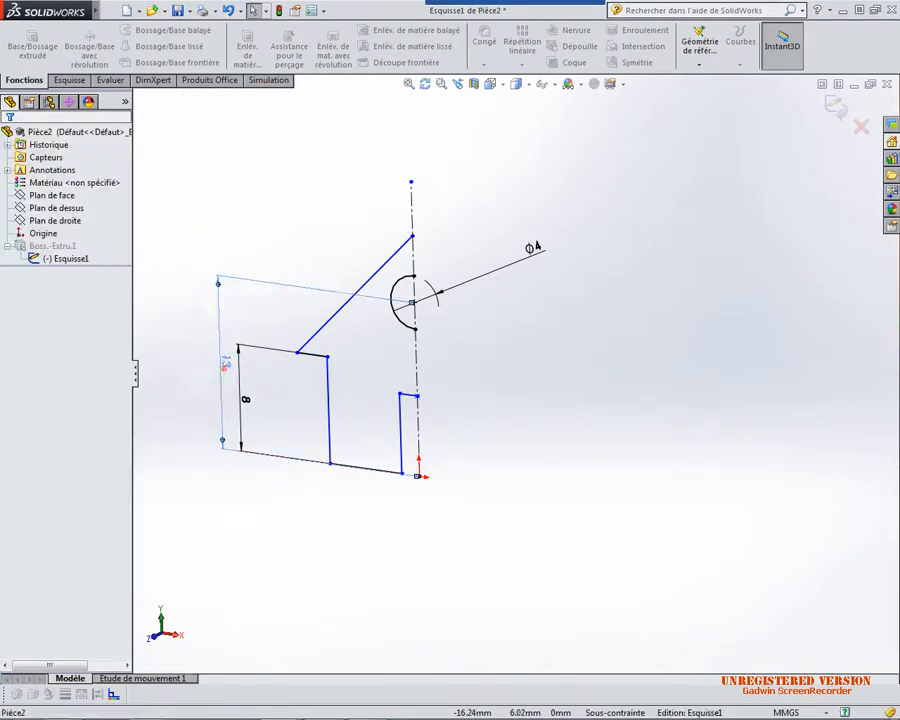
left_click(224, 364)
key("Delete")
left_click(246, 403)
key("Delete")
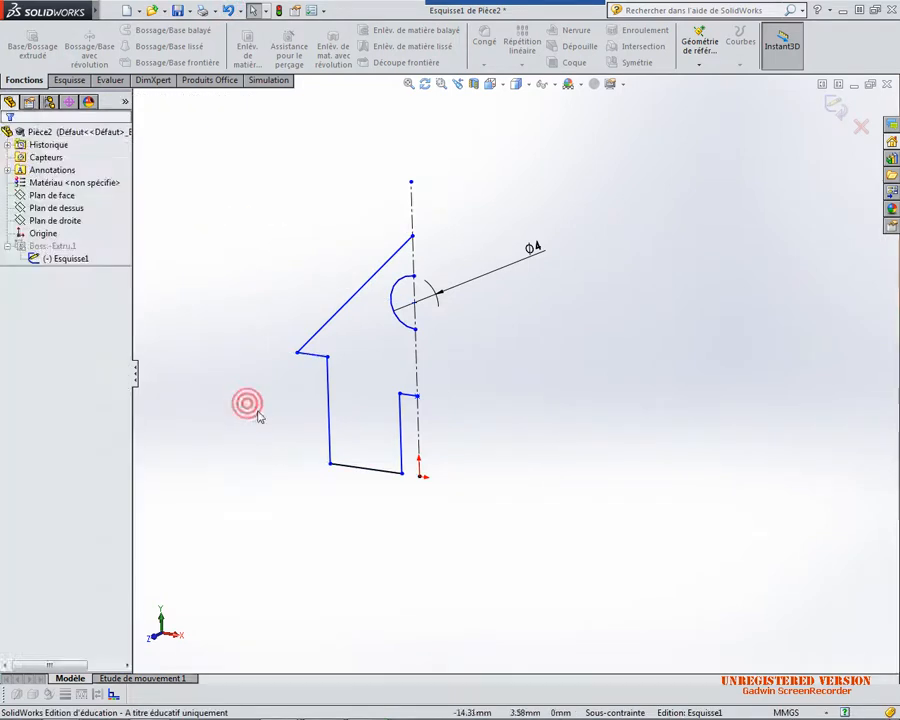
Orient the sketch to the front view and delete the house reference picture
left_click(256, 190)
left_click_drag(254, 143, 565, 630)
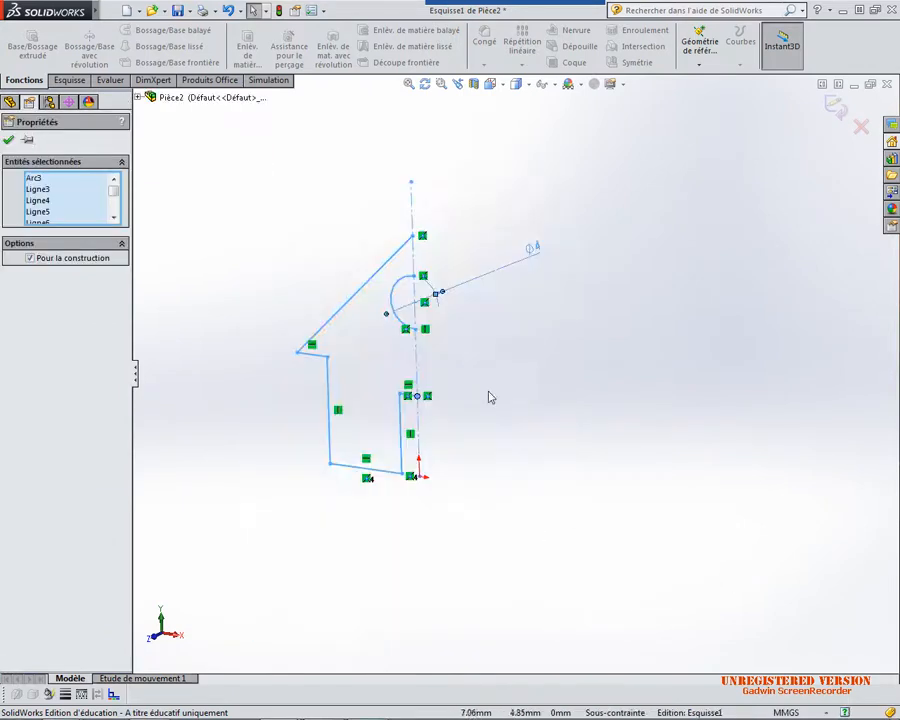
left_click(488, 84)
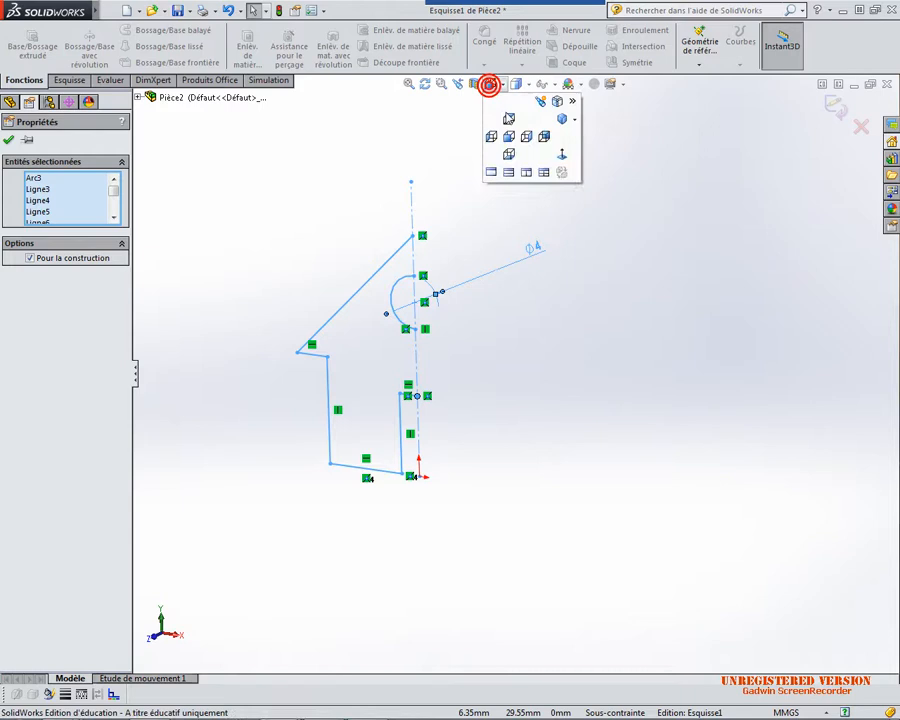
left_click(509, 137)
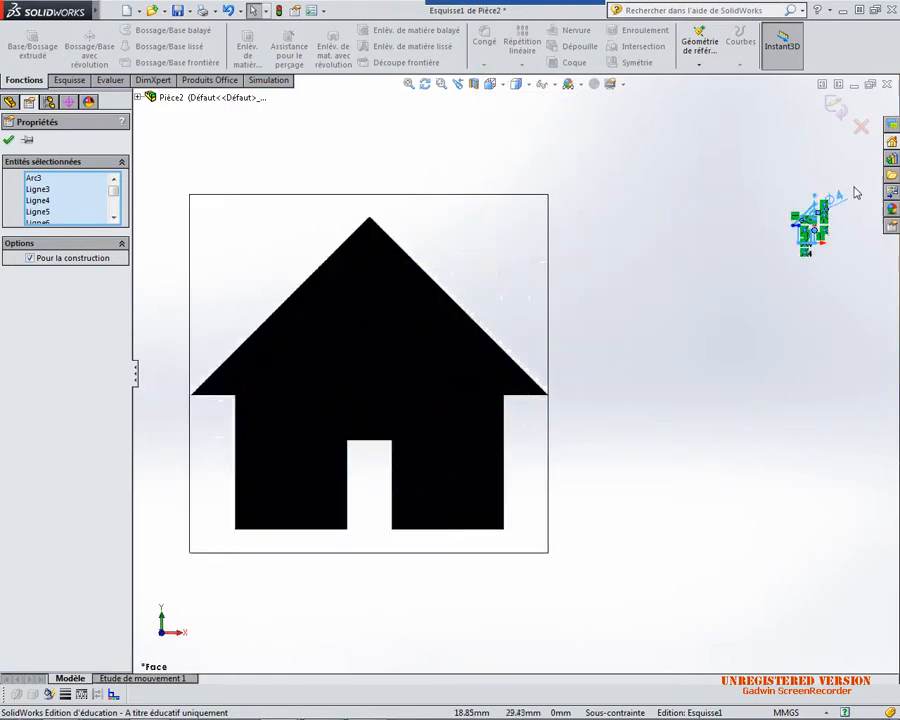
scroll(852, 190, "down", 4)
scroll(772, 260, "up", 3)
double_click(261, 411)
left_click(261, 411)
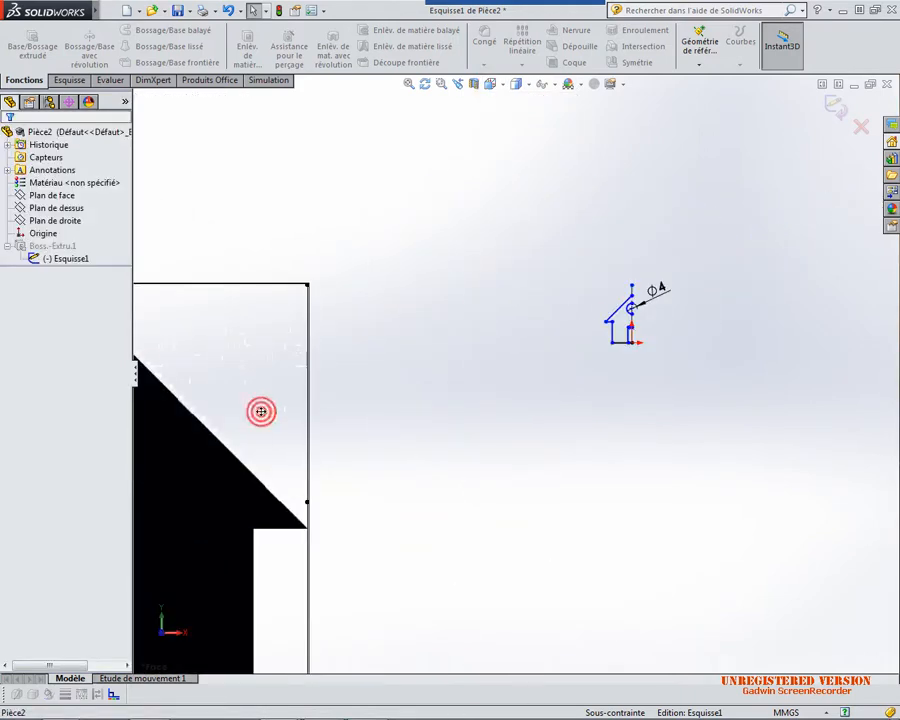
key("Delete")
left_click(530, 284)
Mirror all half-house sketch entities about the vertical centreline
scroll(681, 341, "down", 8)
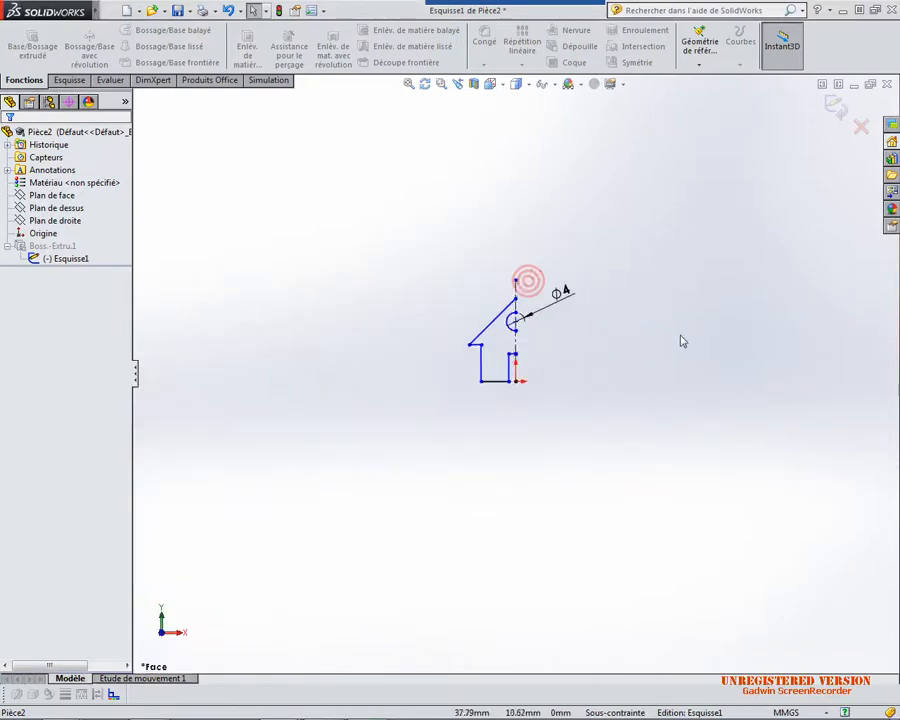
mouse_move(193, 161)
left_mouse_down()
mouse_move(533, 526)
mouse_move(566, 550)
left_mouse_up()
left_click(70, 80)
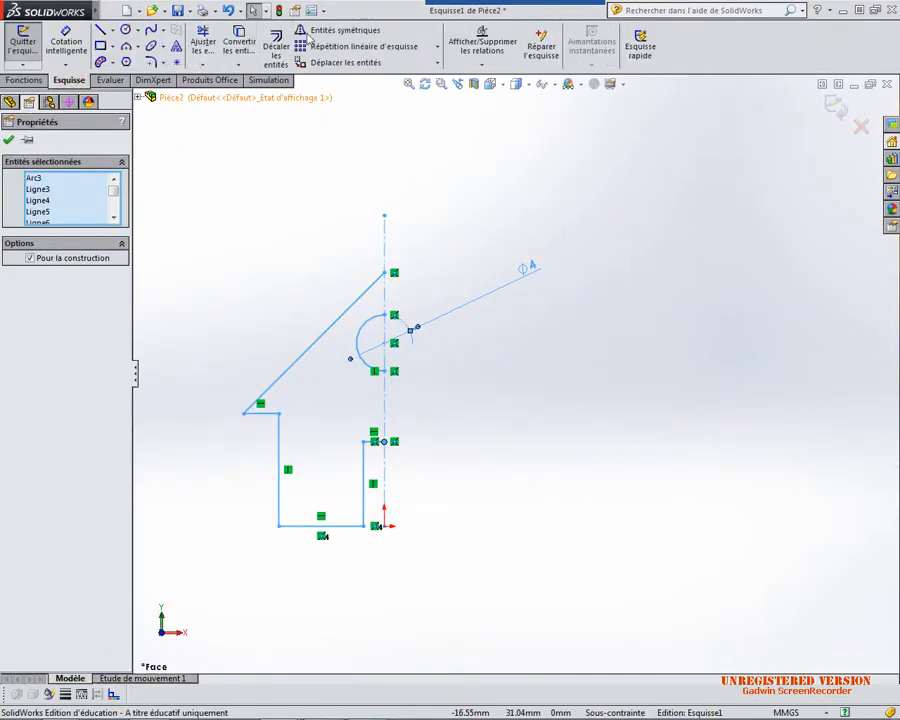
left_click(335, 30)
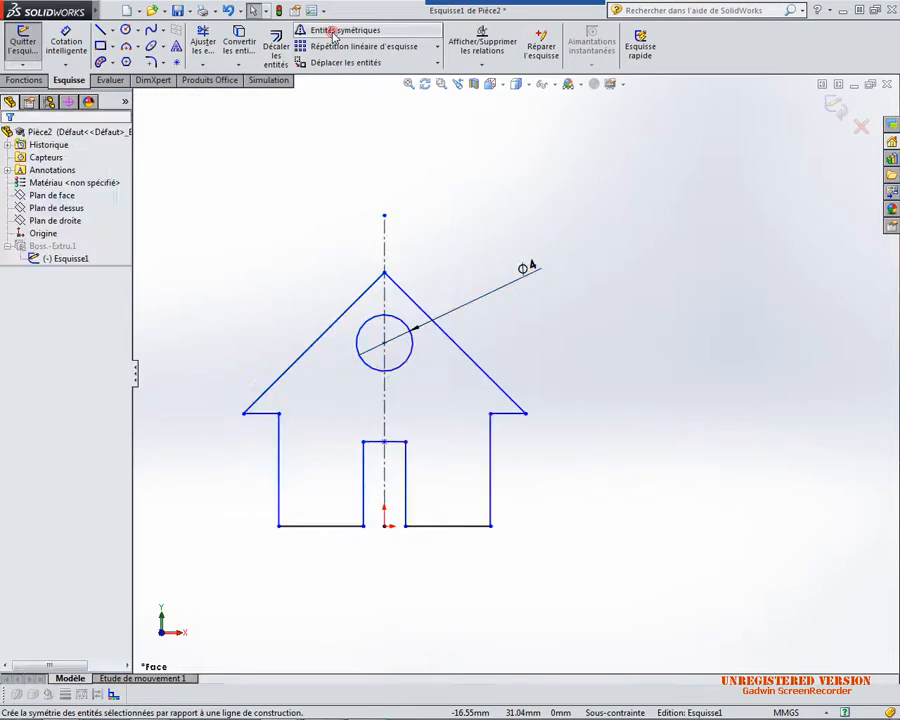
left_click(679, 203)
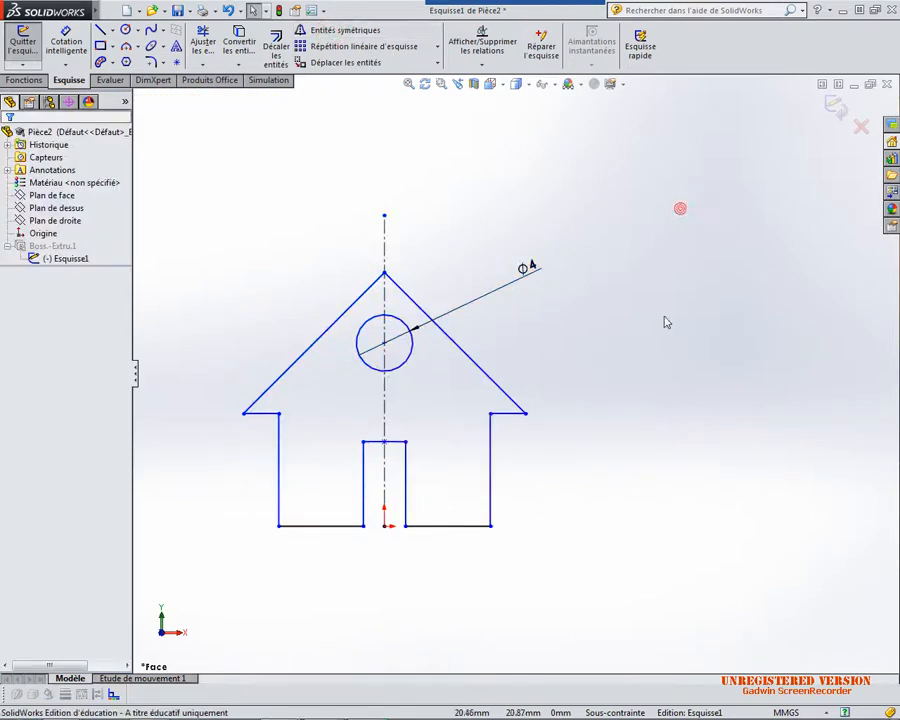
Delete the 4 mm diameter window circle and exit the sketch to rebuild the extrusion
left_click(403, 364)
key("Delete")
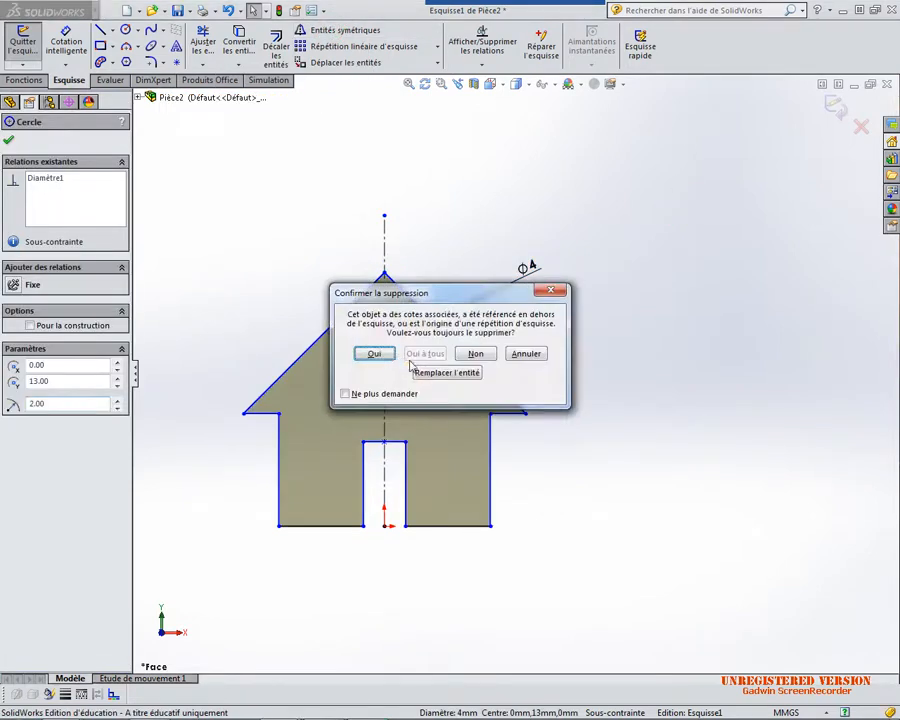
left_click(377, 355)
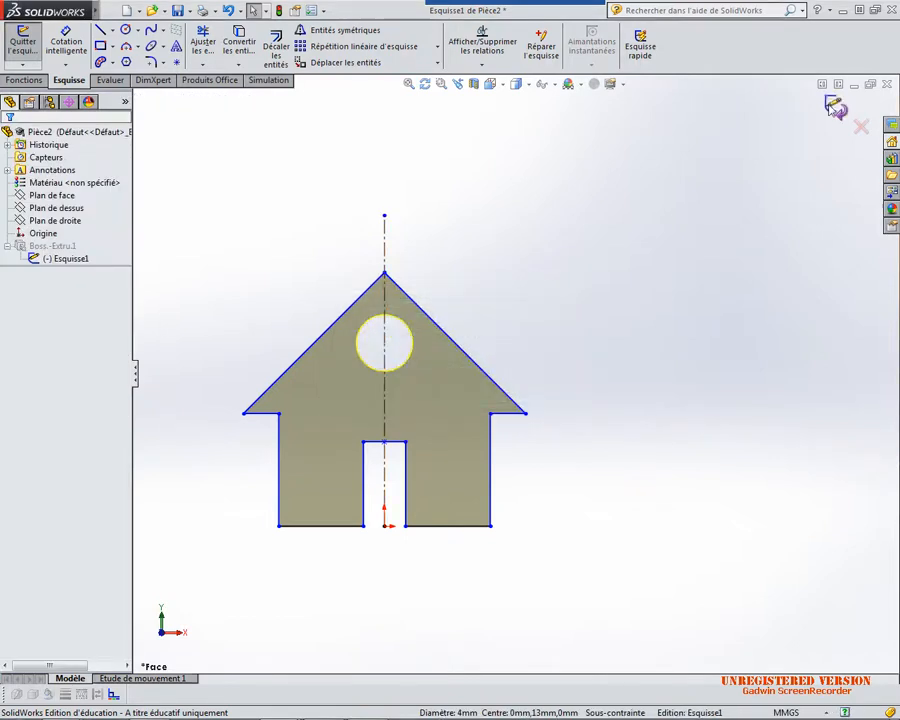
left_click(838, 106)
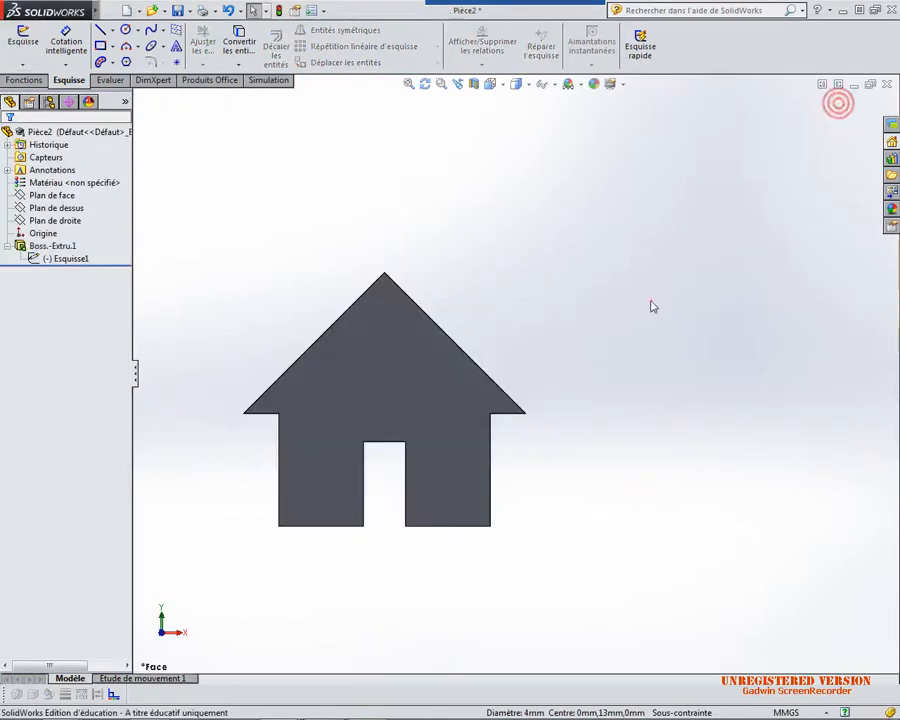
left_click(650, 302)
scroll(649, 381, "up", 2)
middle_click_drag(649, 381, 597, 430)
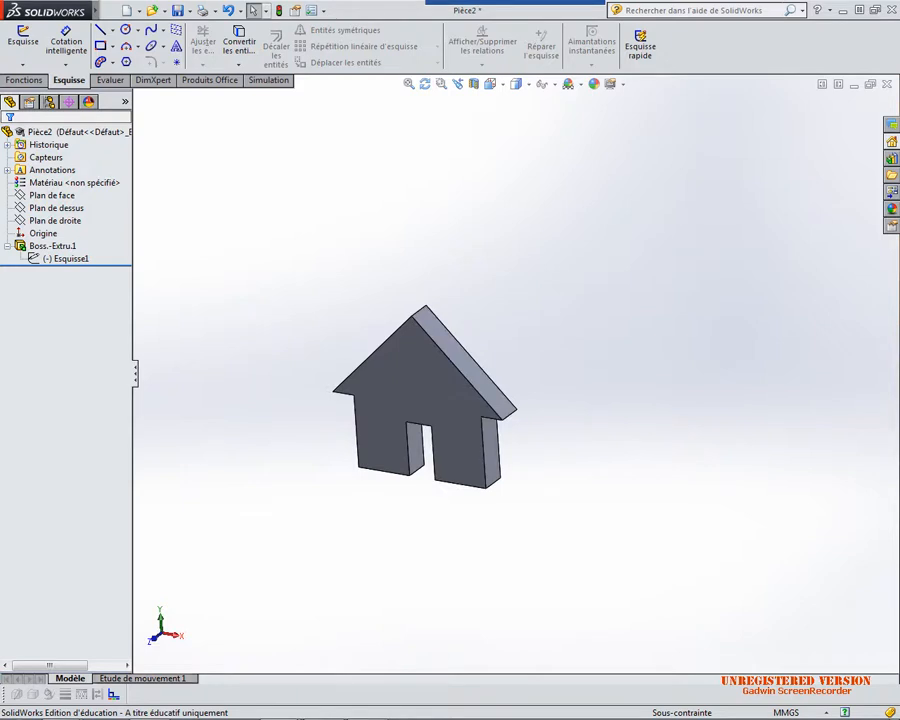
Start a new sketch on the house's front face and orient it to the front view
left_click(8, 246)
left_click(224, 256)
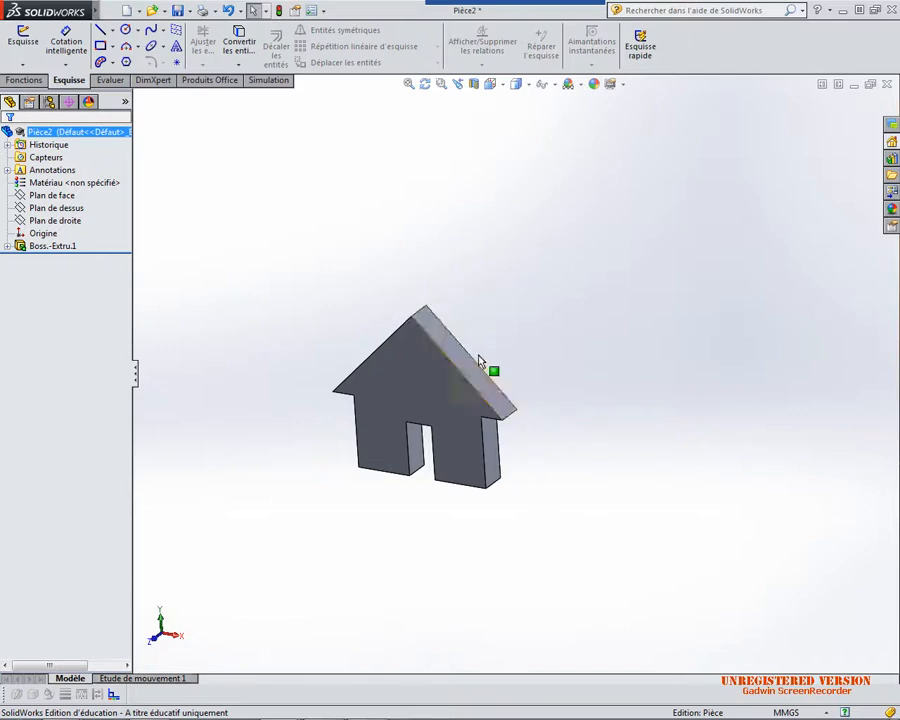
left_click(430, 387)
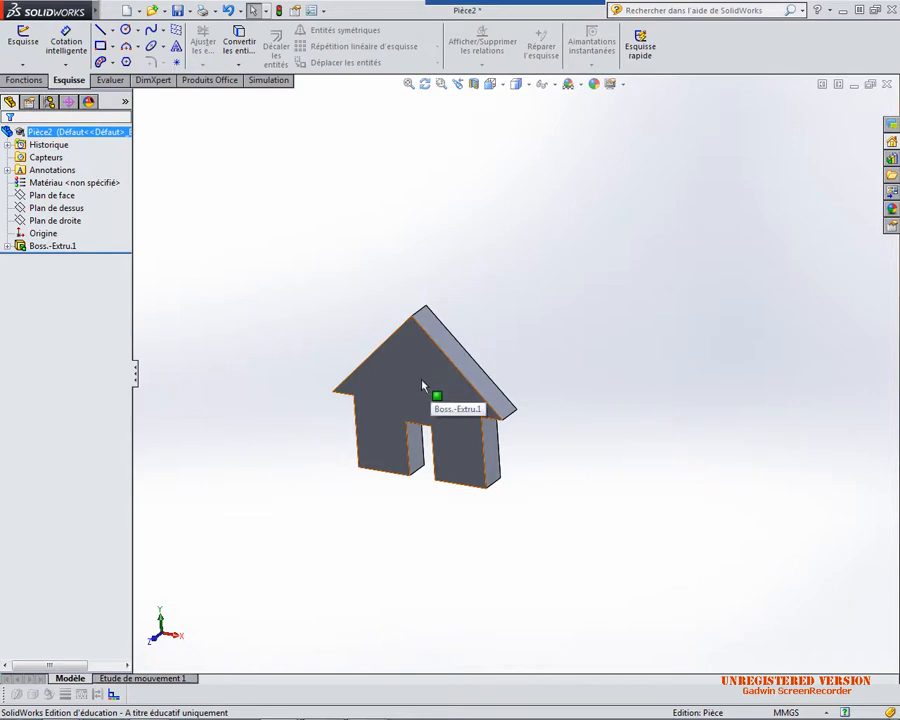
left_click(585, 316)
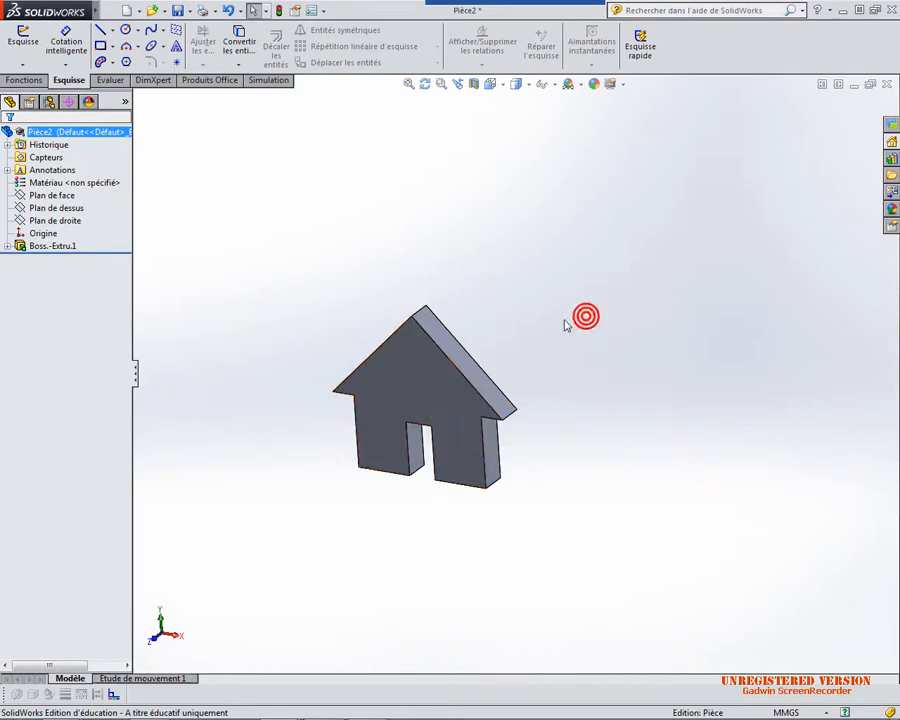
left_click(420, 390)
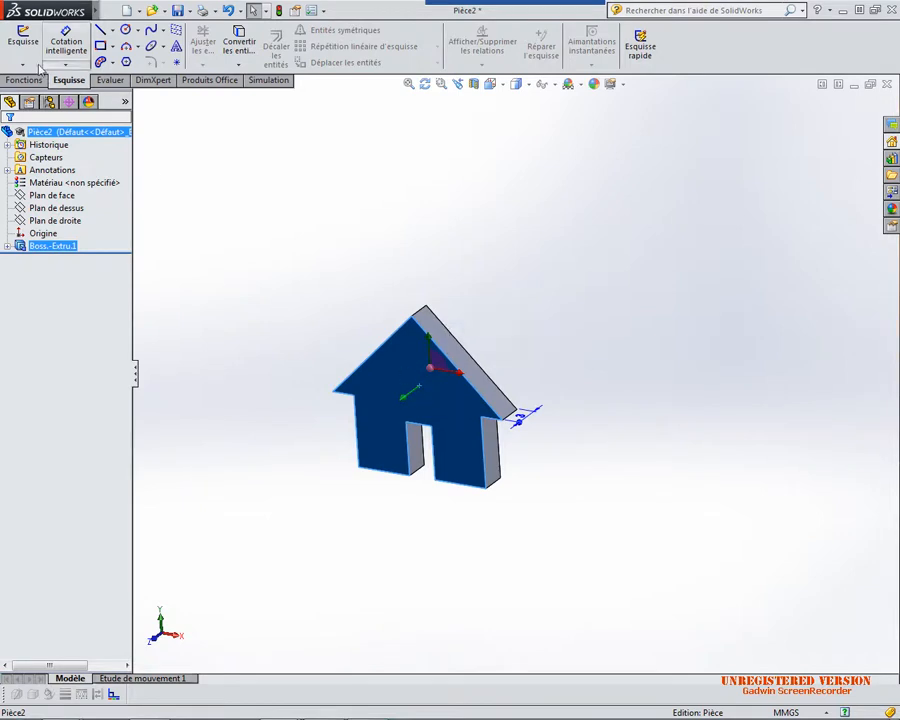
left_click(20, 38)
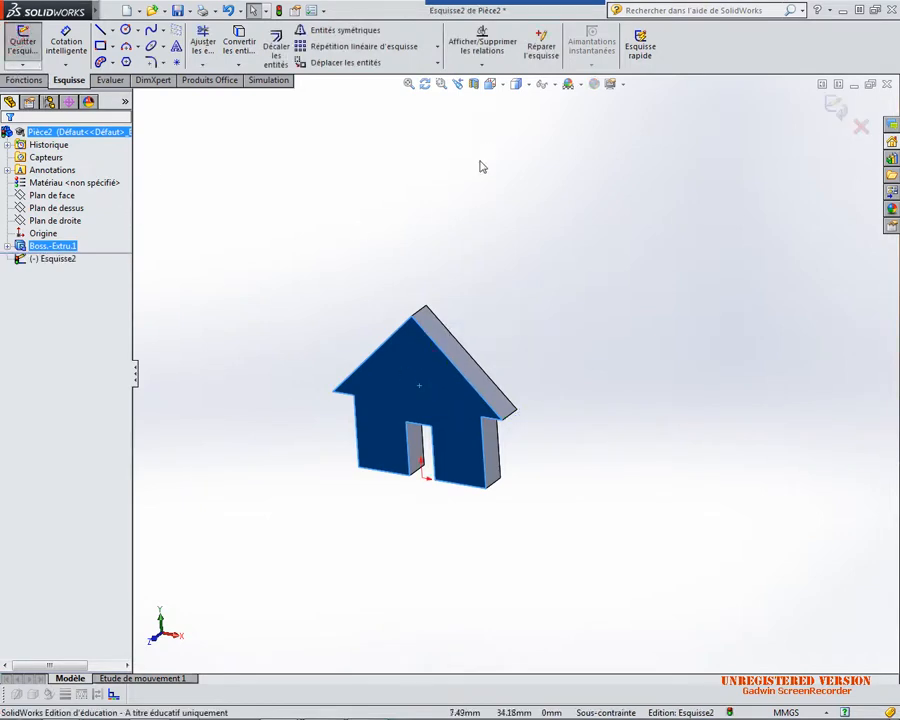
left_click(491, 86)
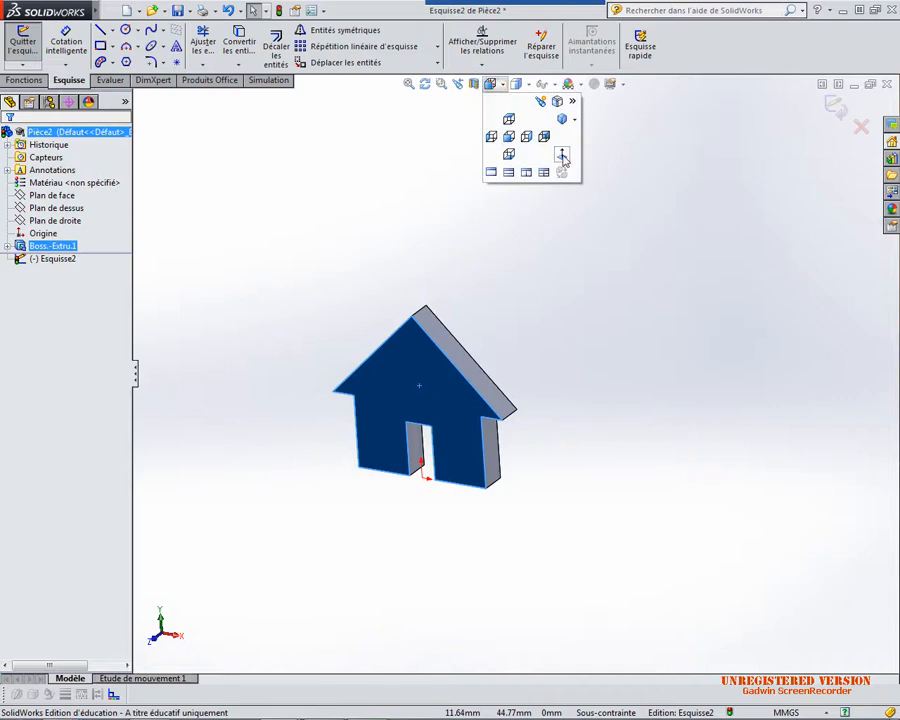
left_click(510, 141)
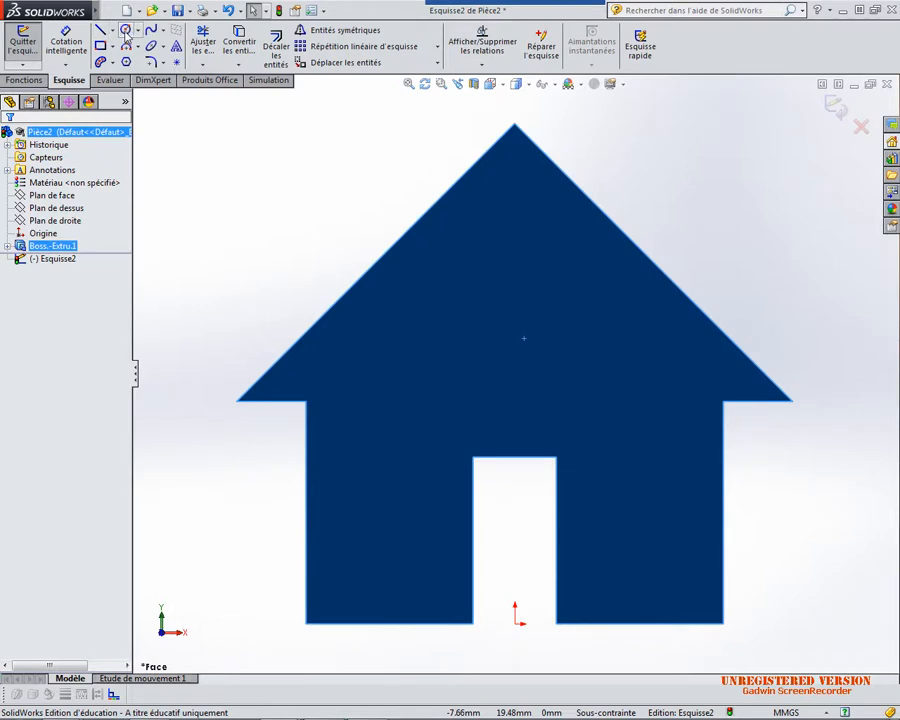
Sketch a circle in the gable, centred vertically above the origin, and dimension its diameter to 4 mm
left_click(125, 30)
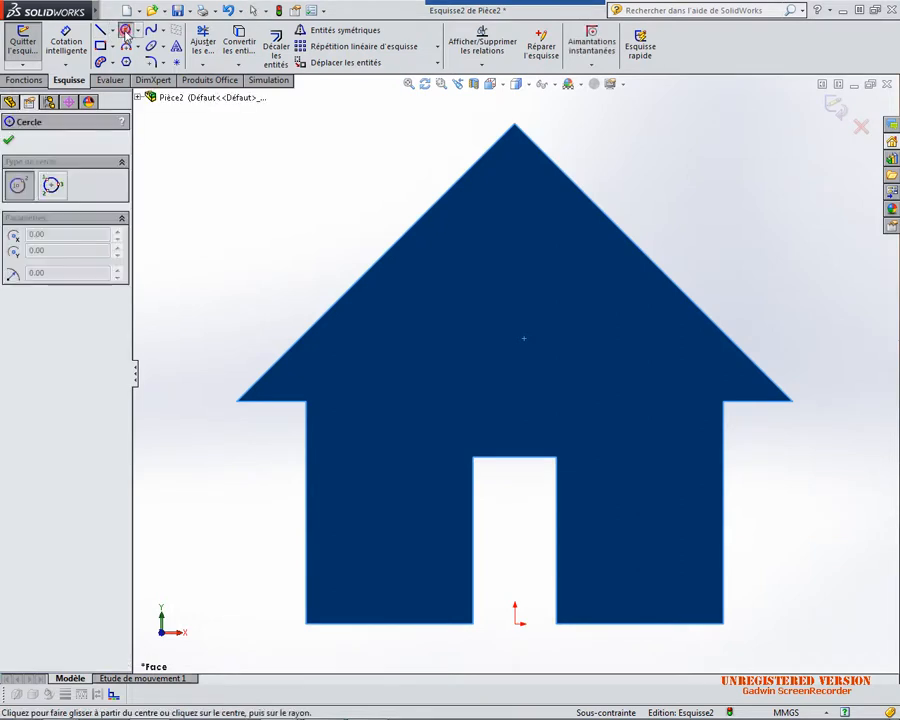
left_click(515, 246)
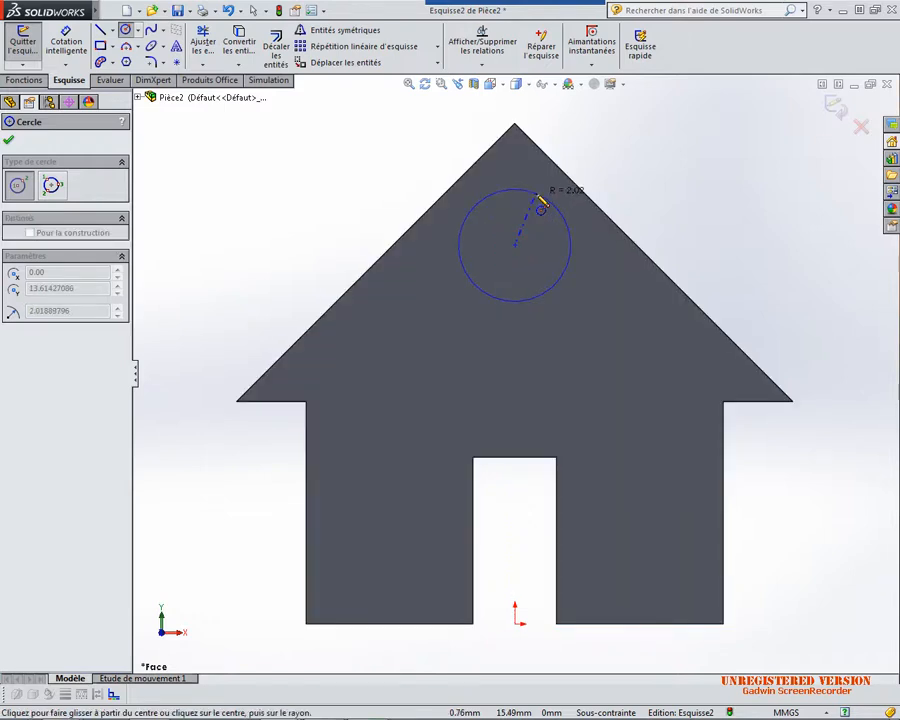
left_click(540, 200)
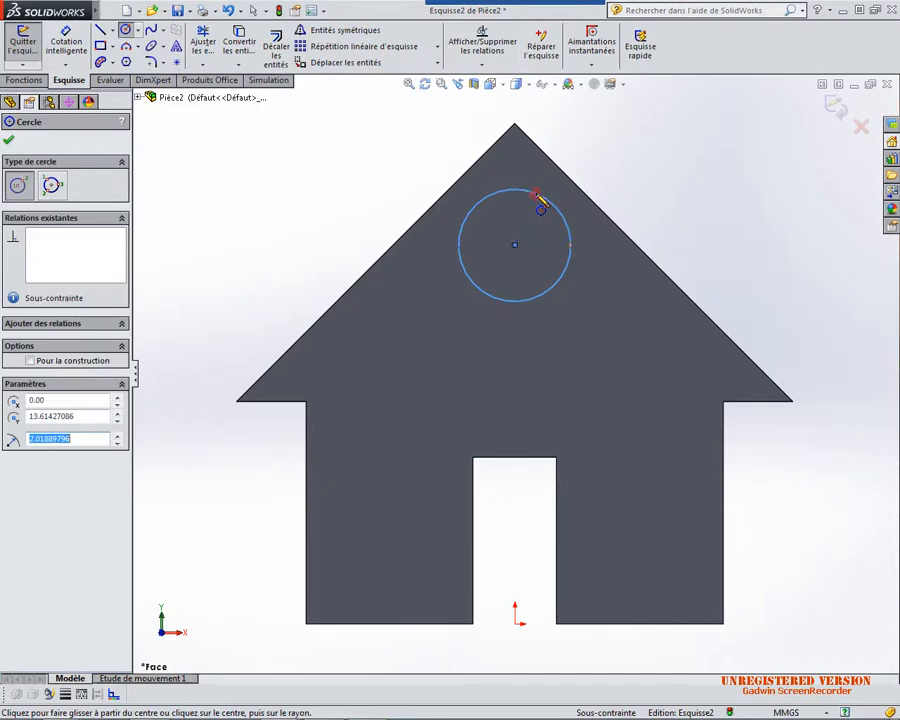
left_click(68, 48)
left_click(568, 224)
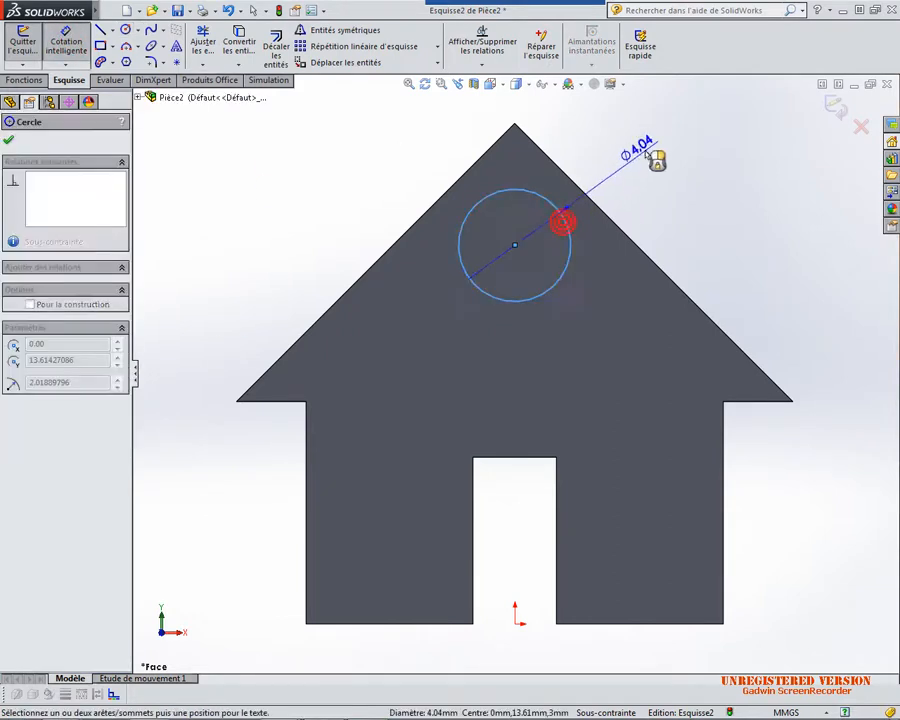
left_click(648, 155)
type("4.00mm")
key("Return")
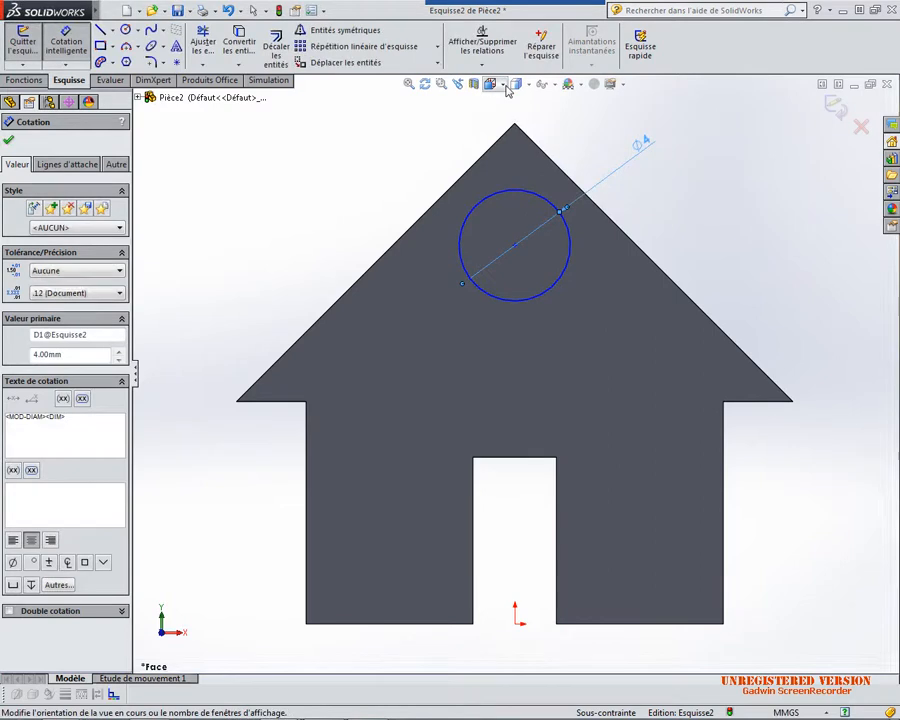
Dimension the circle's centre 13 mm above the origin
left_click(516, 247)
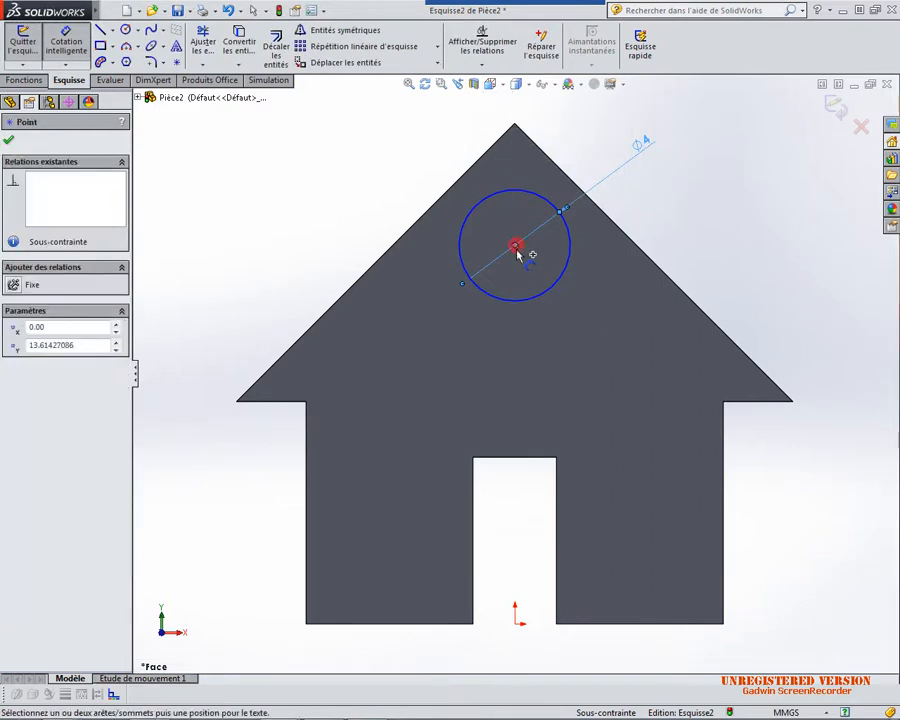
left_click(517, 620)
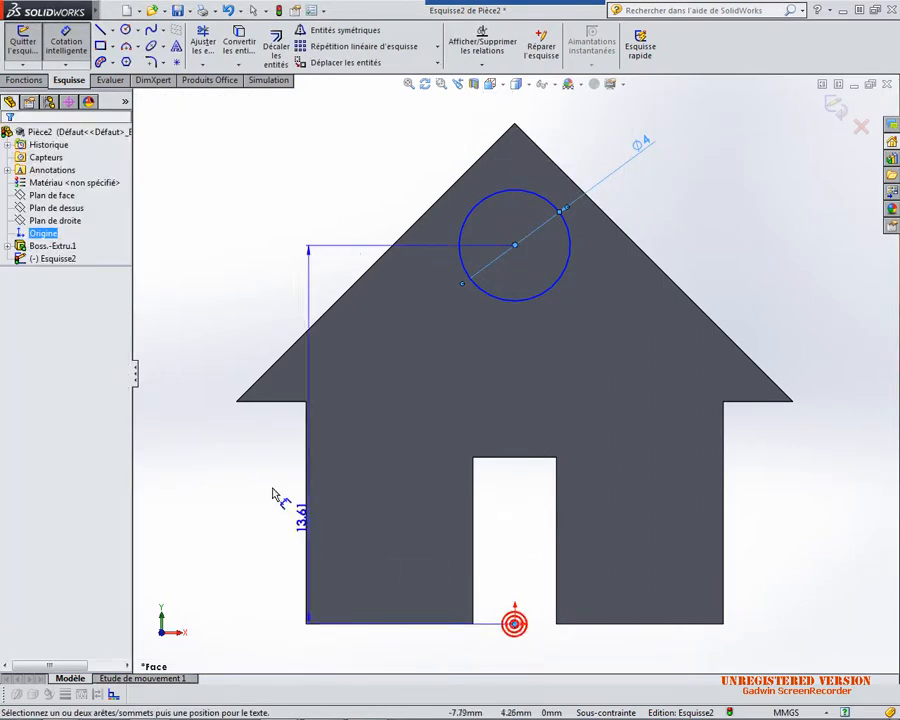
left_click(204, 430)
type("13")
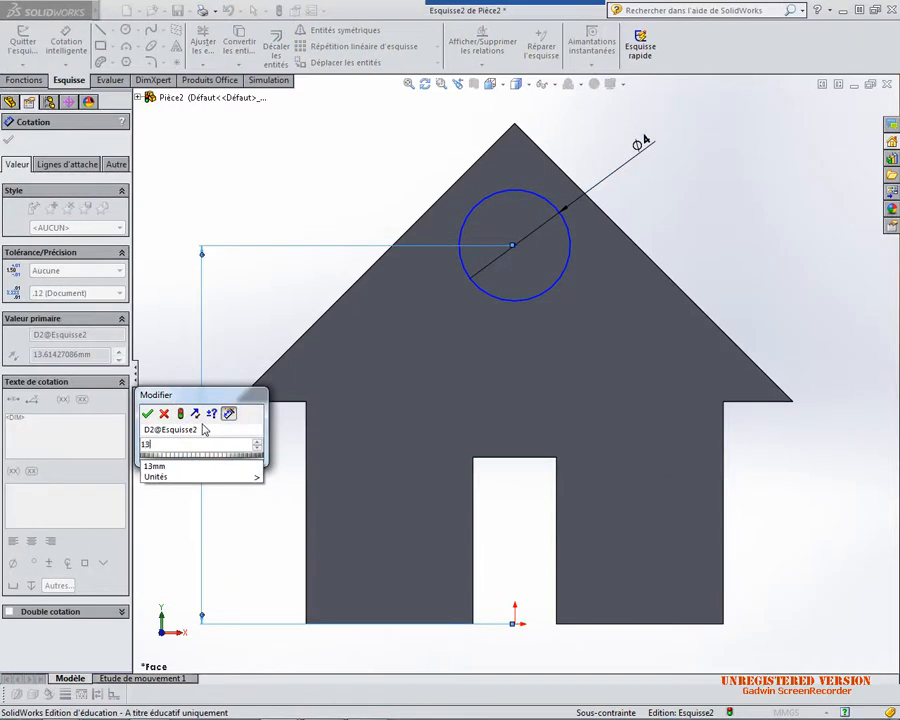
key("Return")
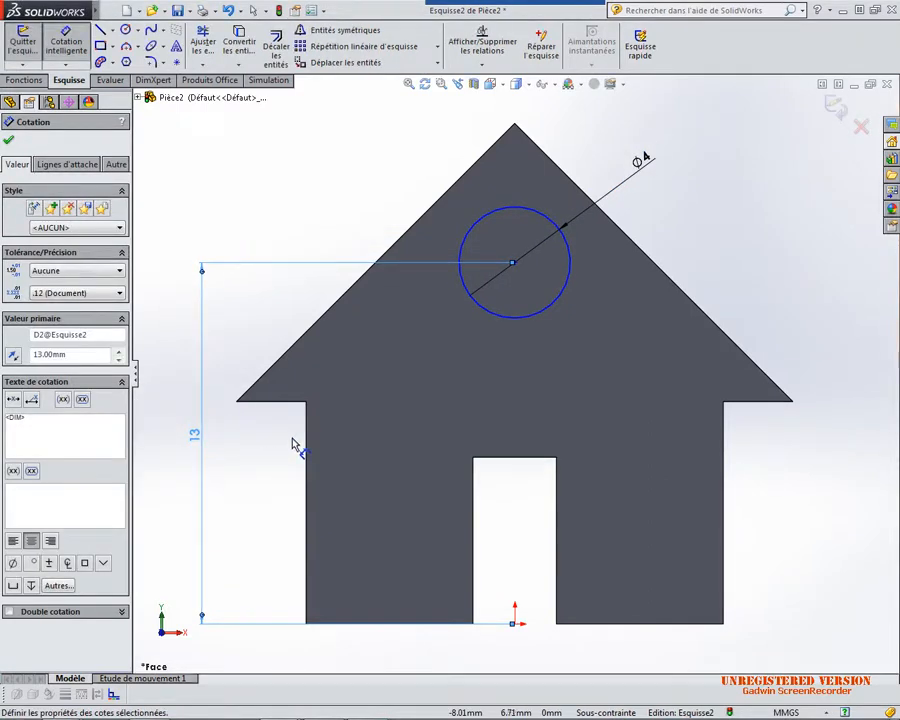
key("f")
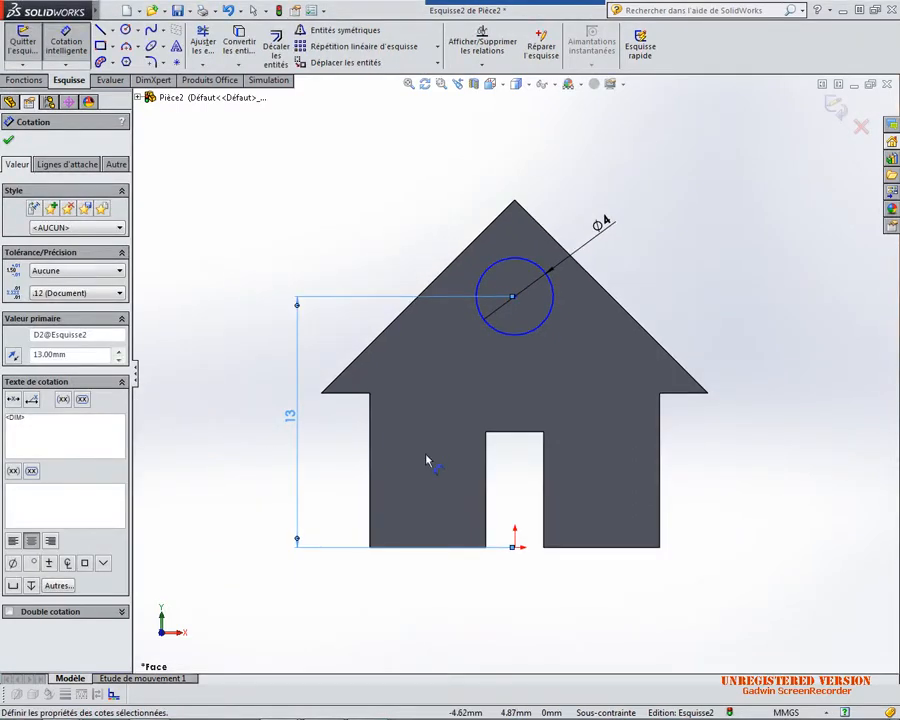
left_click(9, 102)
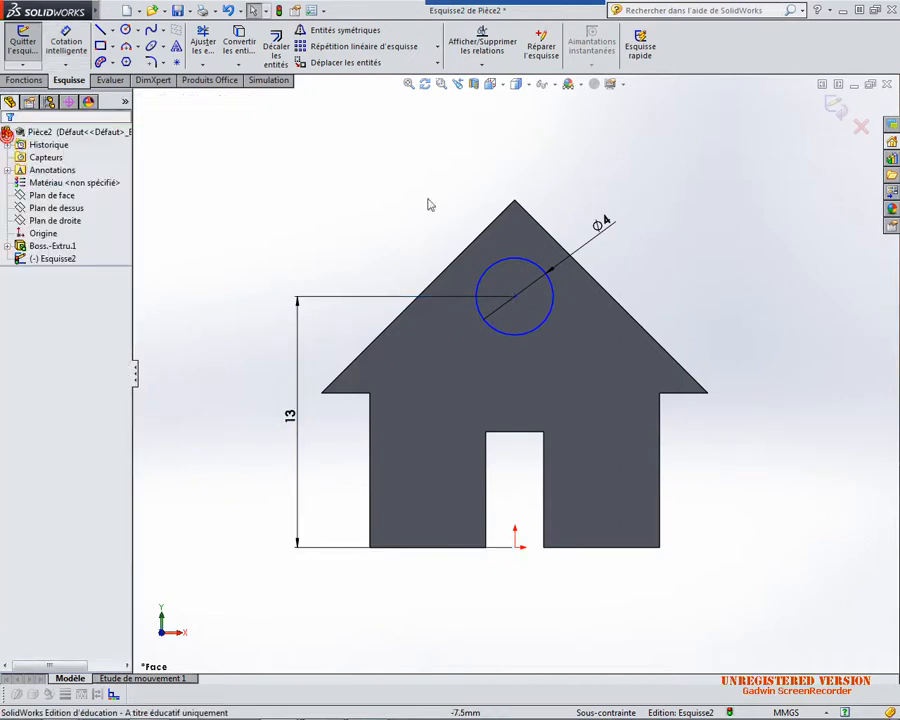
left_click(373, 159)
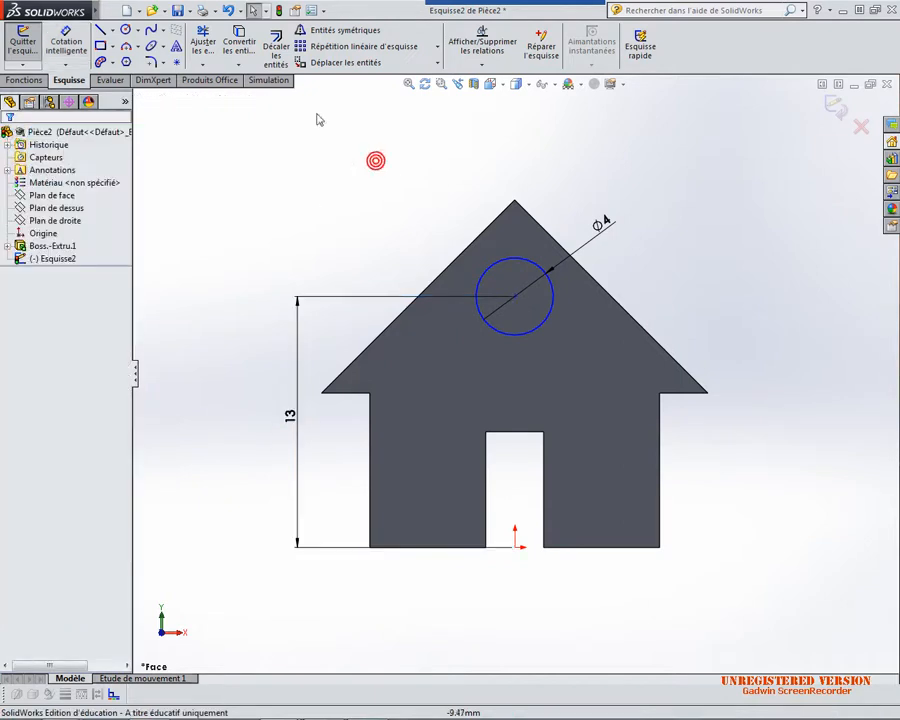
Cut-extrude the circle into the house as a blind cut 3 mm deep
left_click(23, 80)
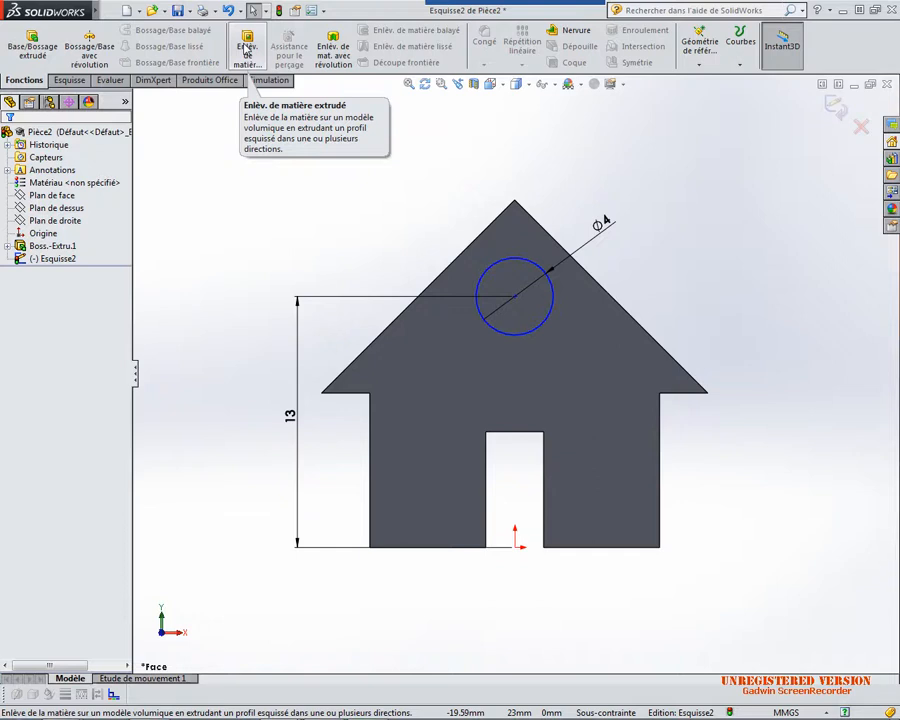
left_click(246, 50)
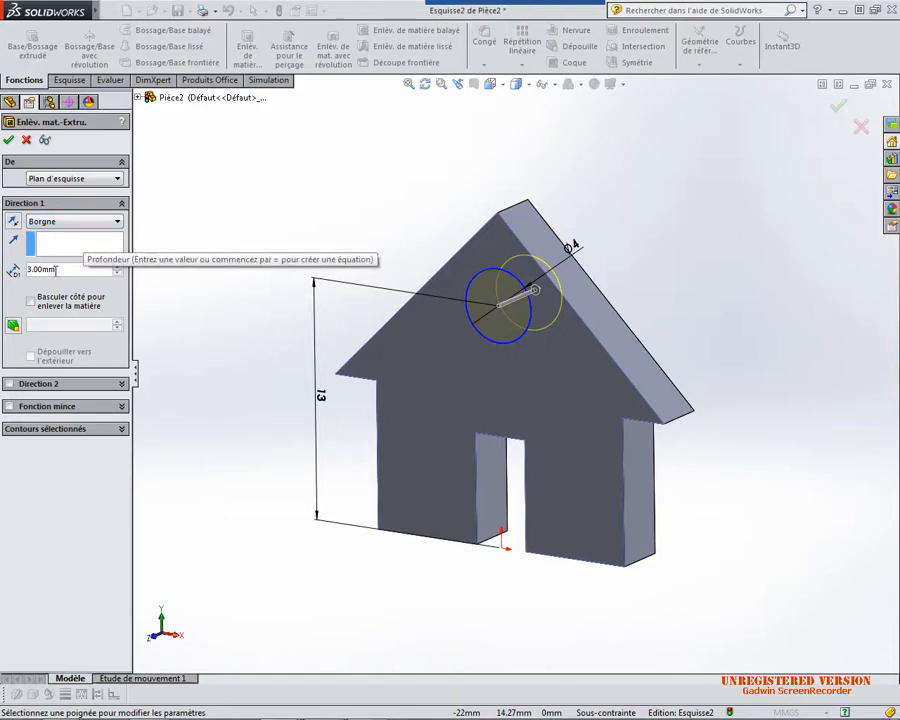
left_click_drag(53, 269, 28, 270)
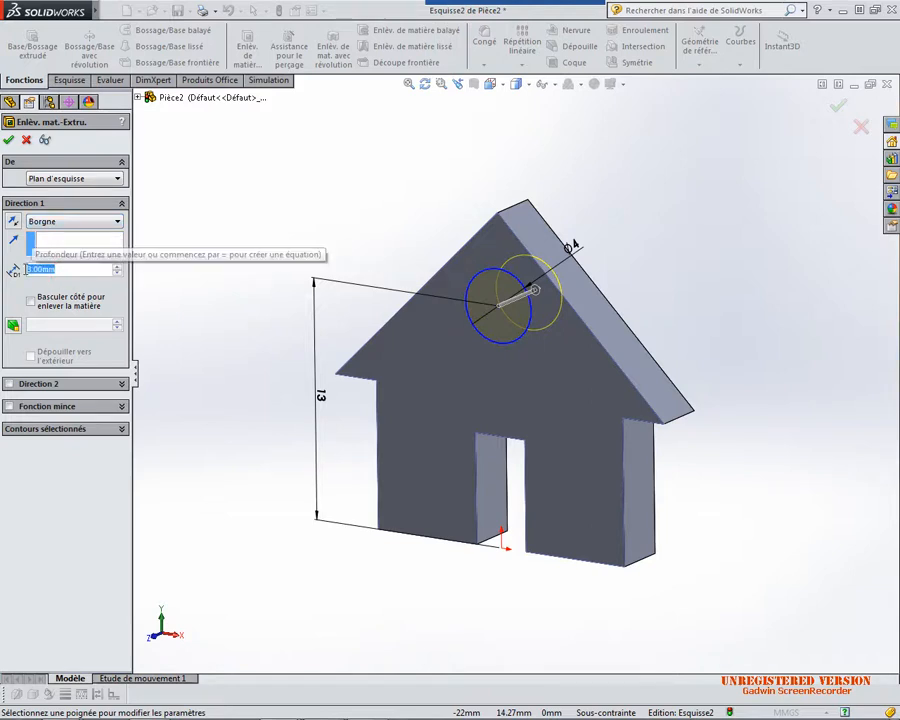
middle_click_drag(474, 408, 442, 404)
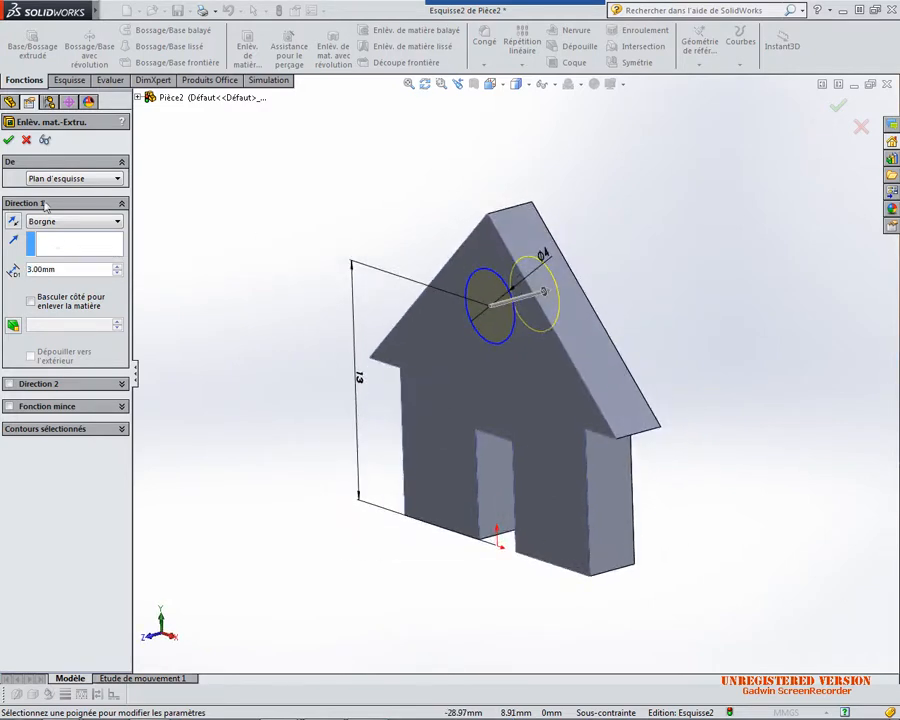
left_click(9, 141)
middle_click_drag(236, 262, 279, 307)
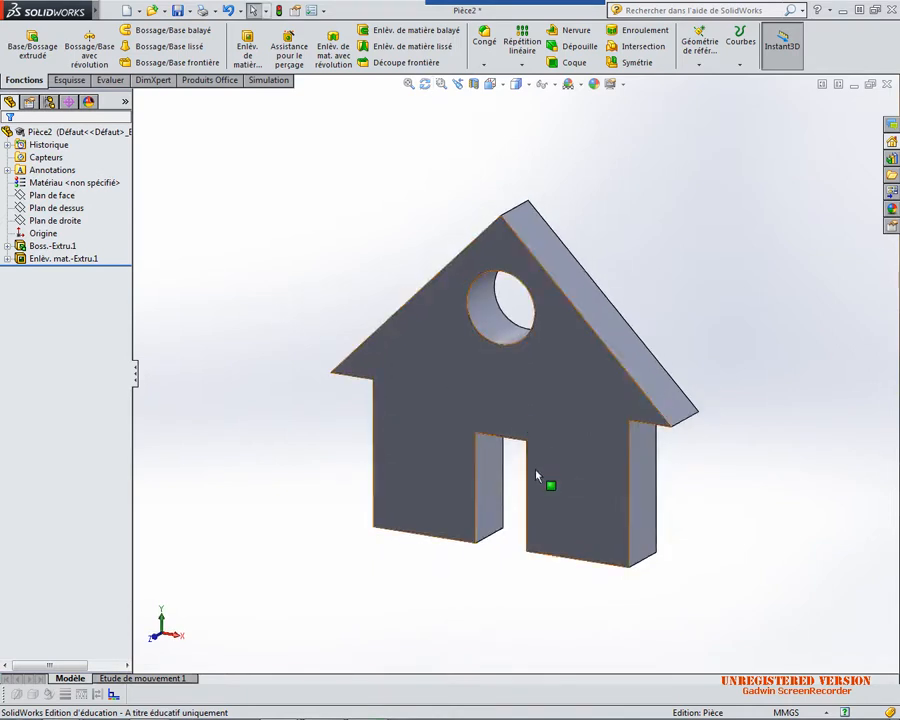
Set the house extrusion's thickness to 5 mm and rebuild the model
left_click(649, 521)
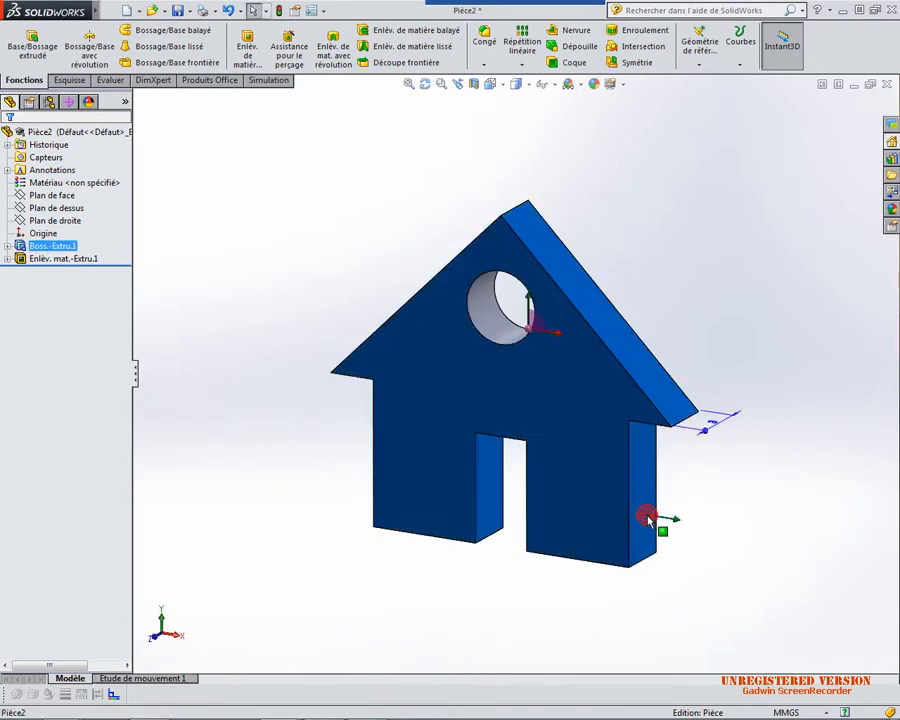
double_click(713, 430)
type("5")
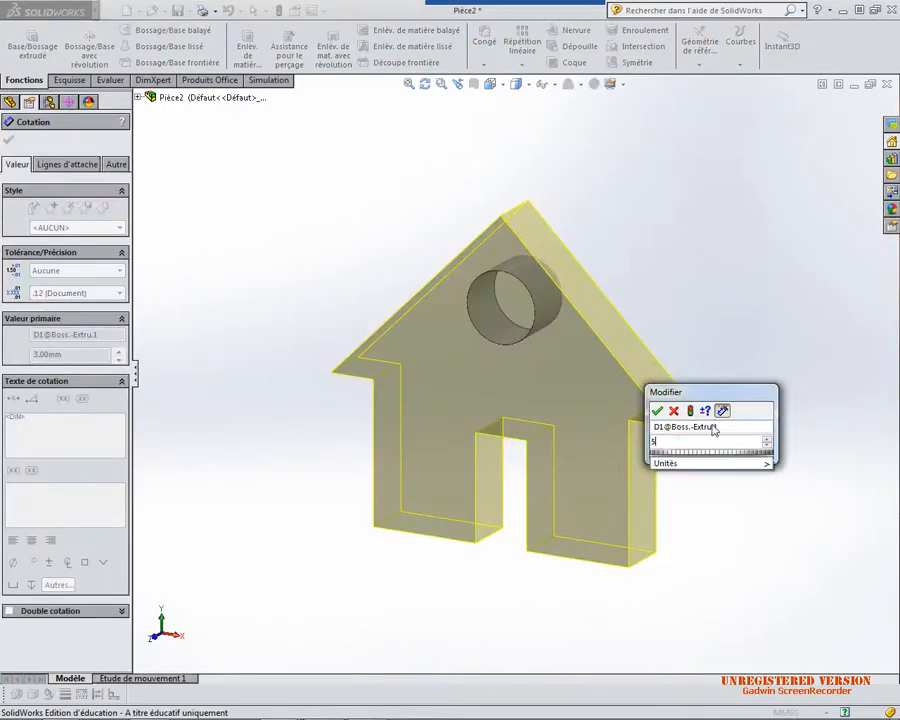
left_click(690, 411)
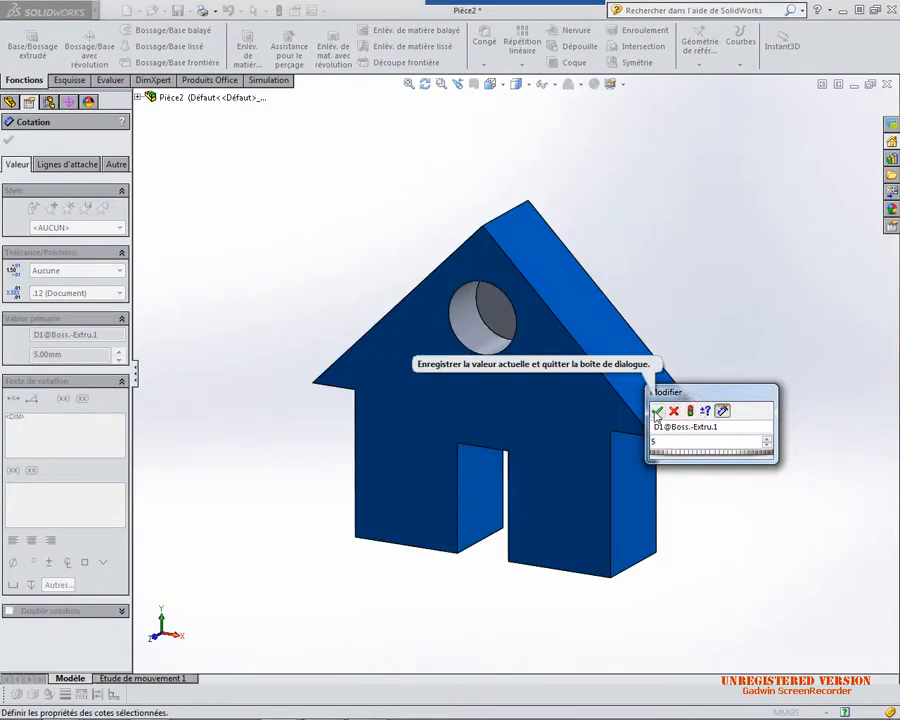
left_click(657, 410)
left_click(695, 291)
middle_click_drag(761, 504, 770, 490)
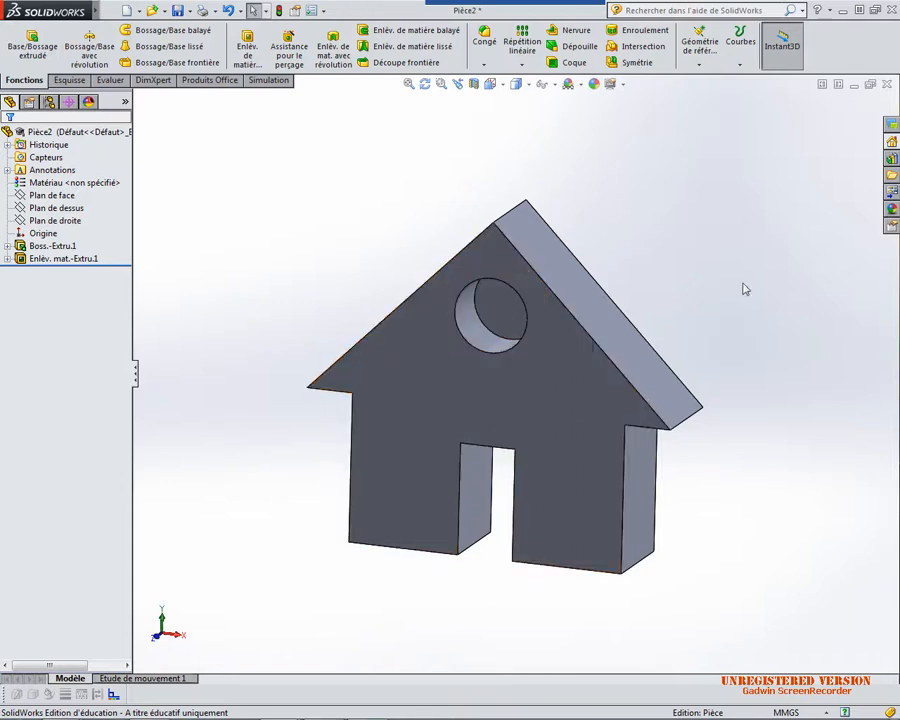
middle_click_drag(745, 289, 720, 298)
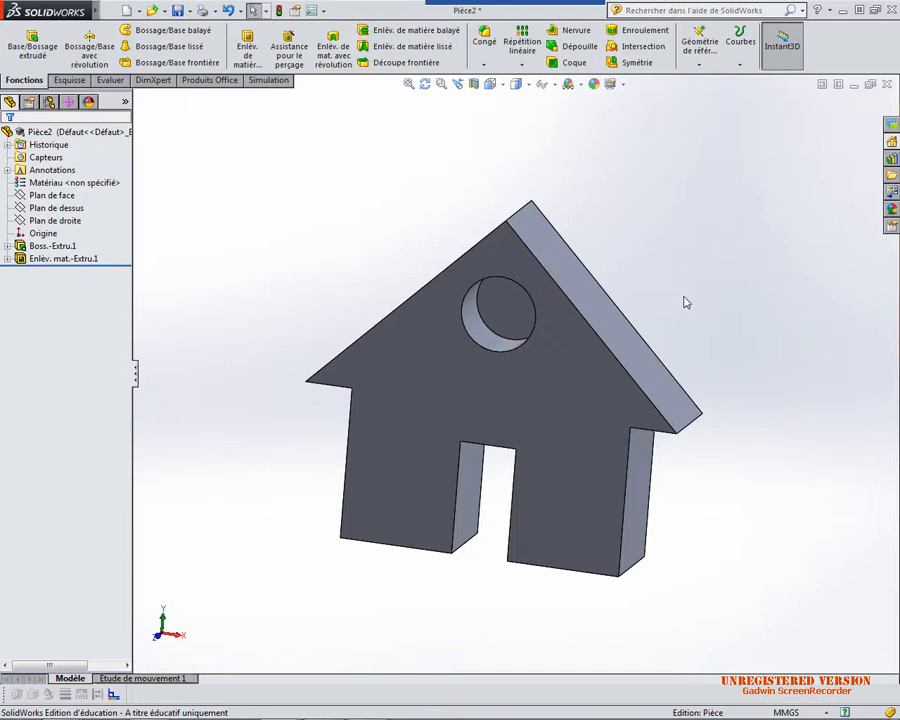
middle_click_drag(655, 309, 634, 305)
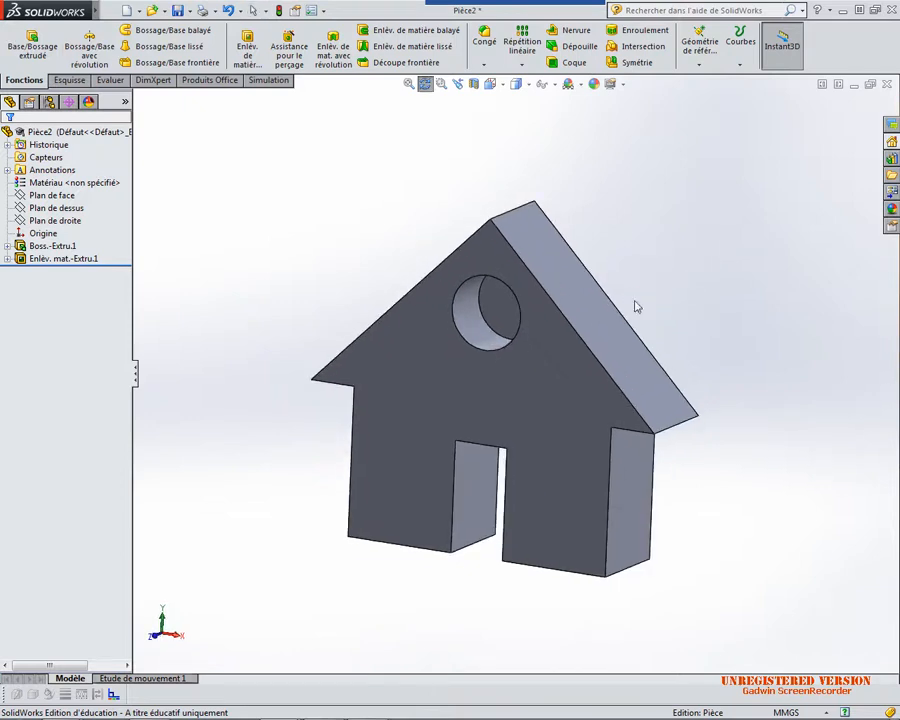
Edit the round window's extruded cut to use the "A travers tout" end condition
left_click(88, 261)
right_click(68, 259)
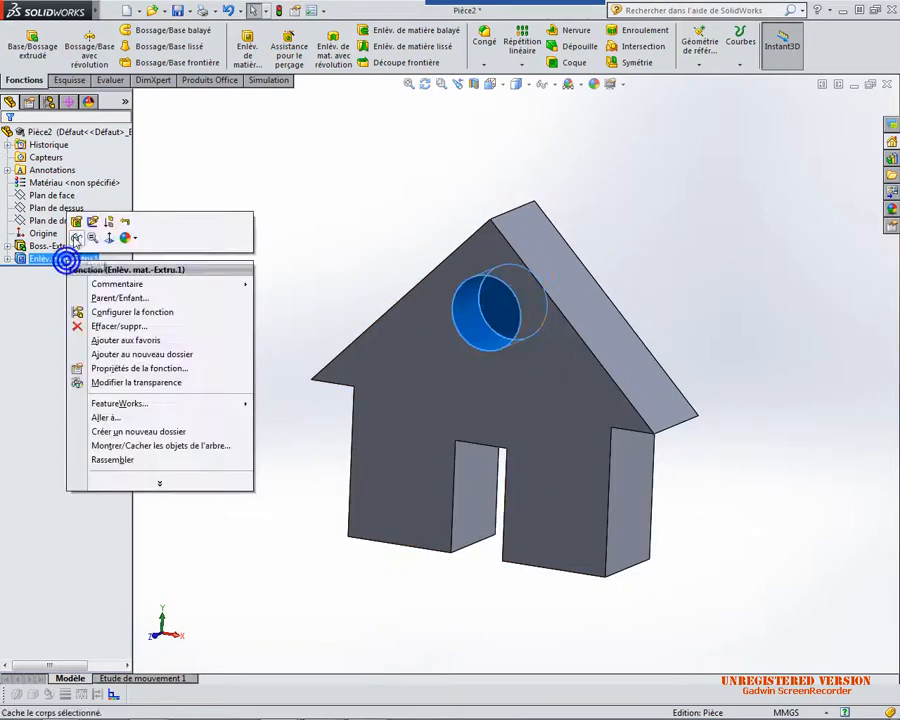
left_click(75, 226)
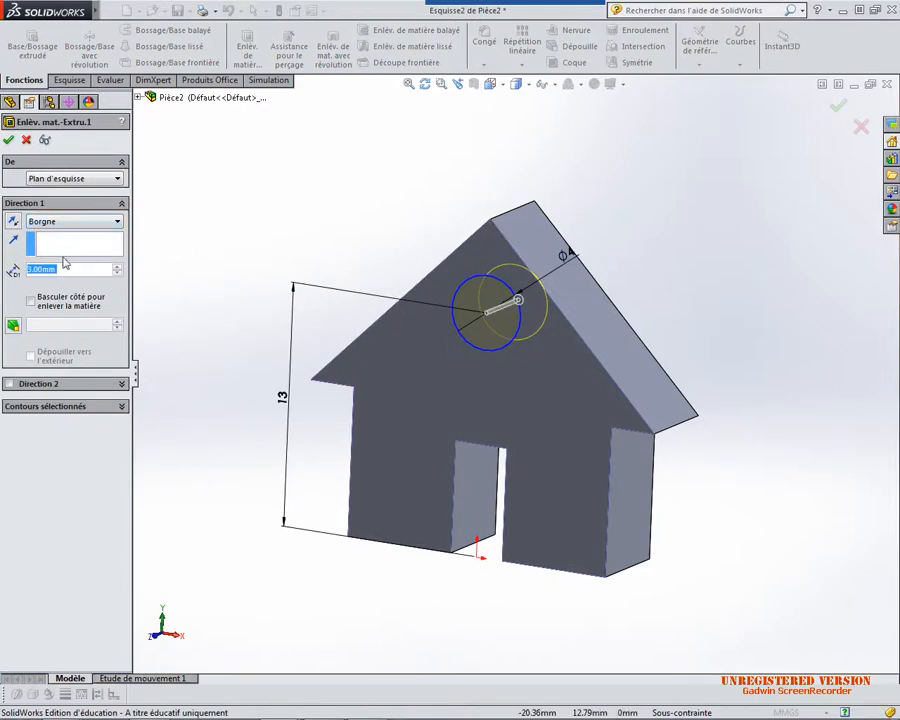
left_click(67, 222)
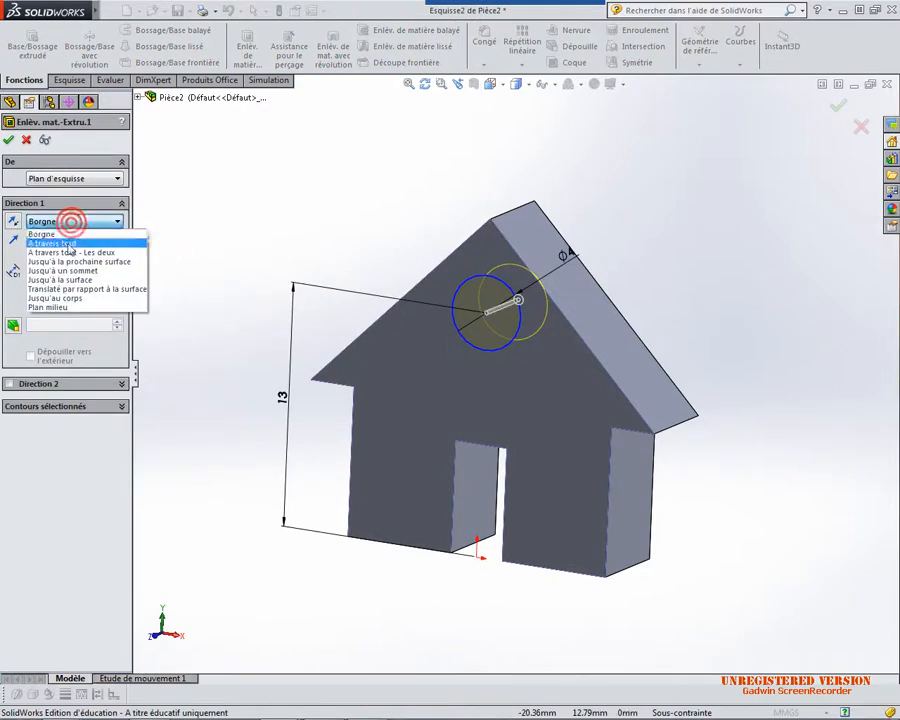
left_click(67, 246)
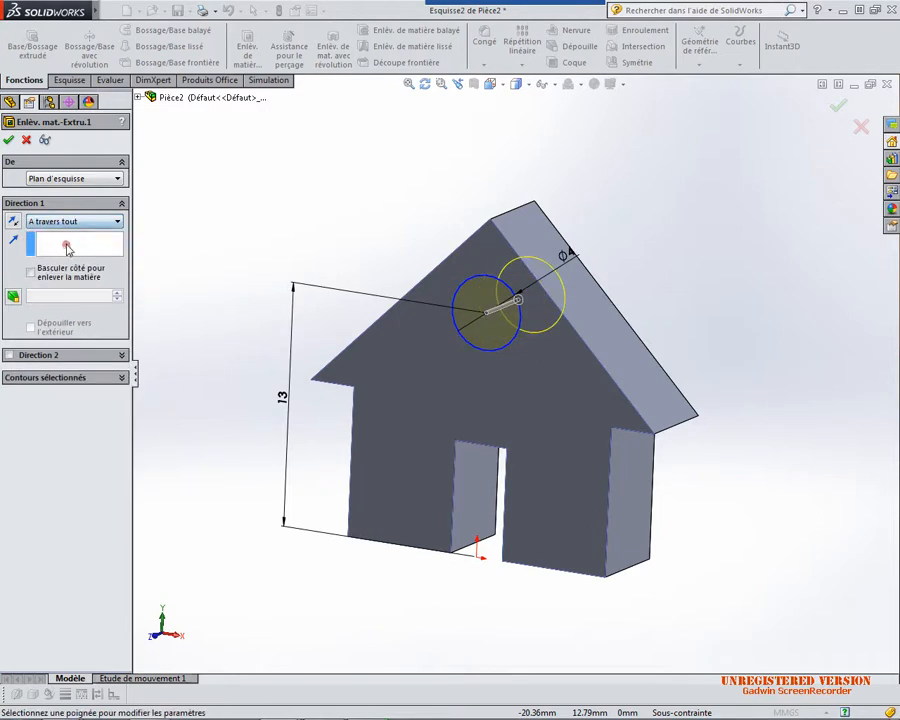
left_click(9, 139)
left_click(230, 196)
mouse_move(309, 272)
middle_mouse_down()
mouse_move(374, 245)
mouse_move(325, 273)
middle_mouse_up()
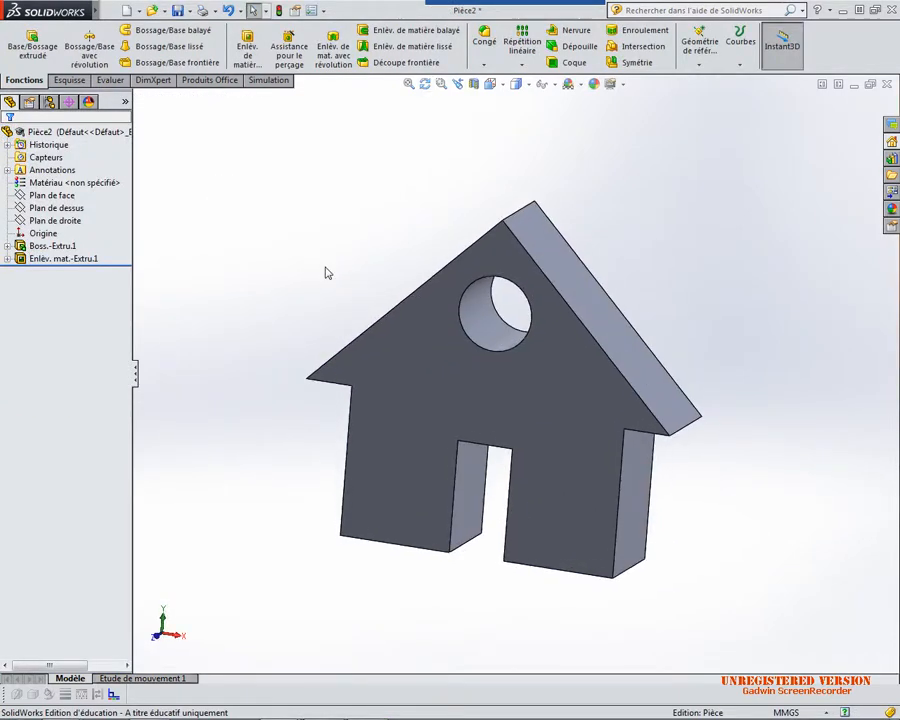
Set the house extrusion's thickness to 25 mm and rebuild the model
left_click(659, 374)
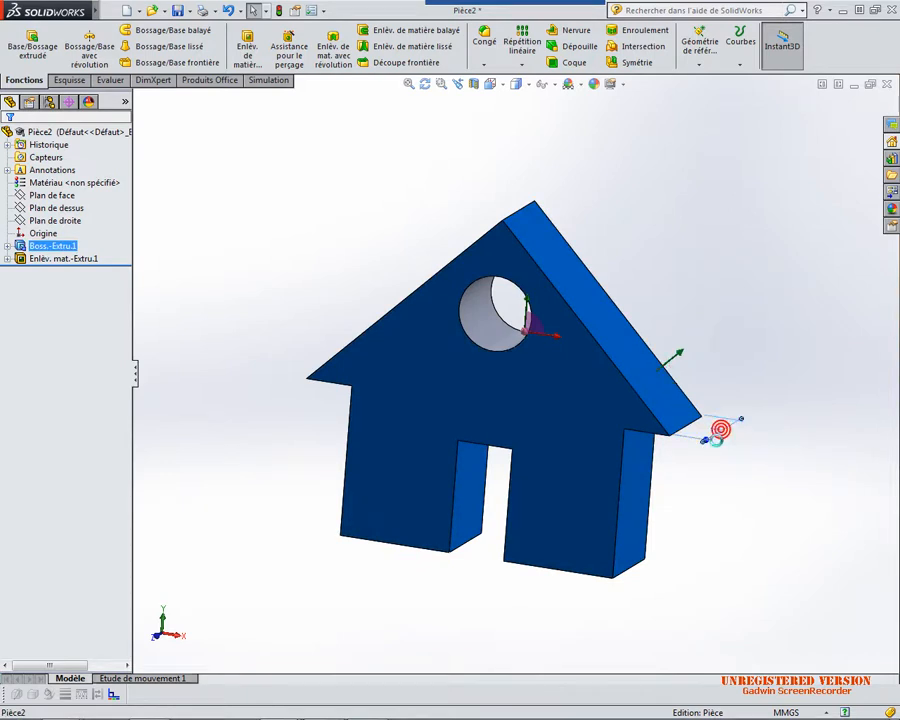
double_click(719, 430)
scroll(715, 445, "up", 1)
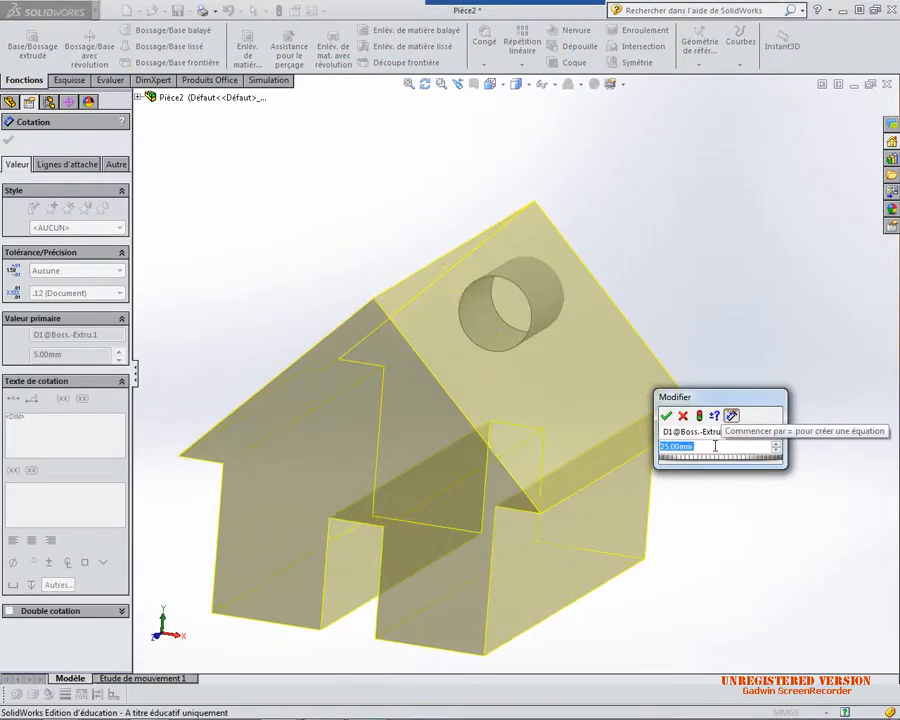
left_click(701, 413)
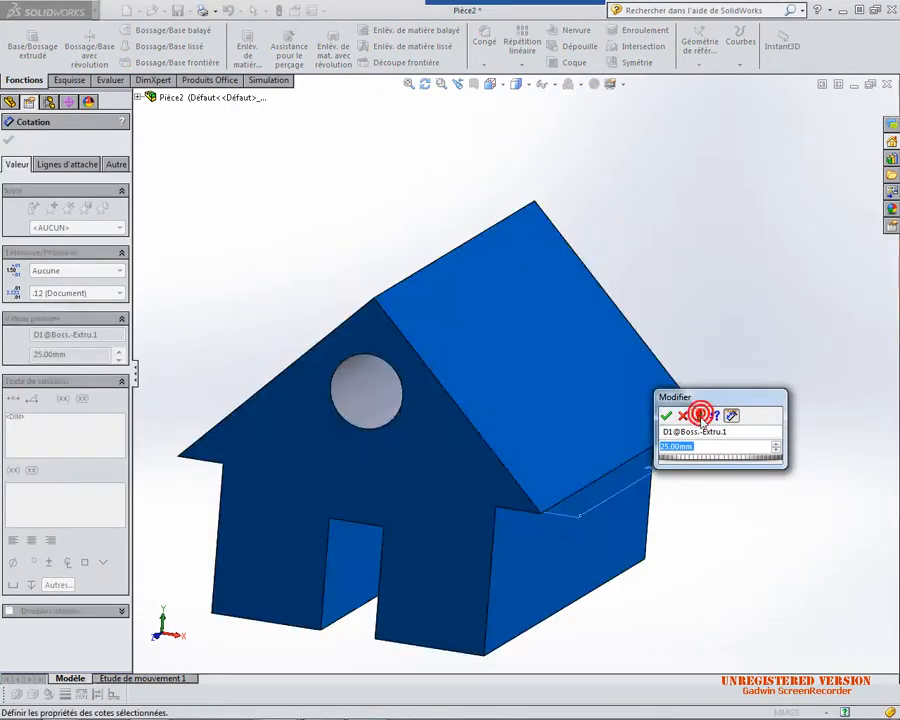
left_click(727, 531)
left_click(667, 416)
middle_click_drag(680, 544, 730, 532)
Highlight the window's cut feature and the house's base extrusion in turn to examine which geometry each one controls
left_click(45, 259)
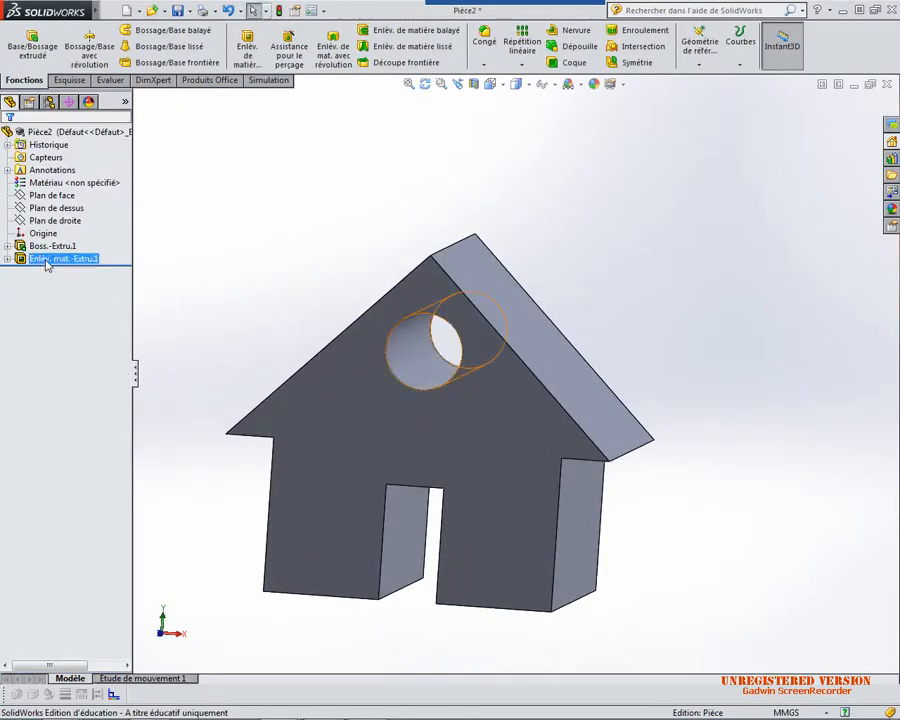
left_click(50, 246, "ctrl")
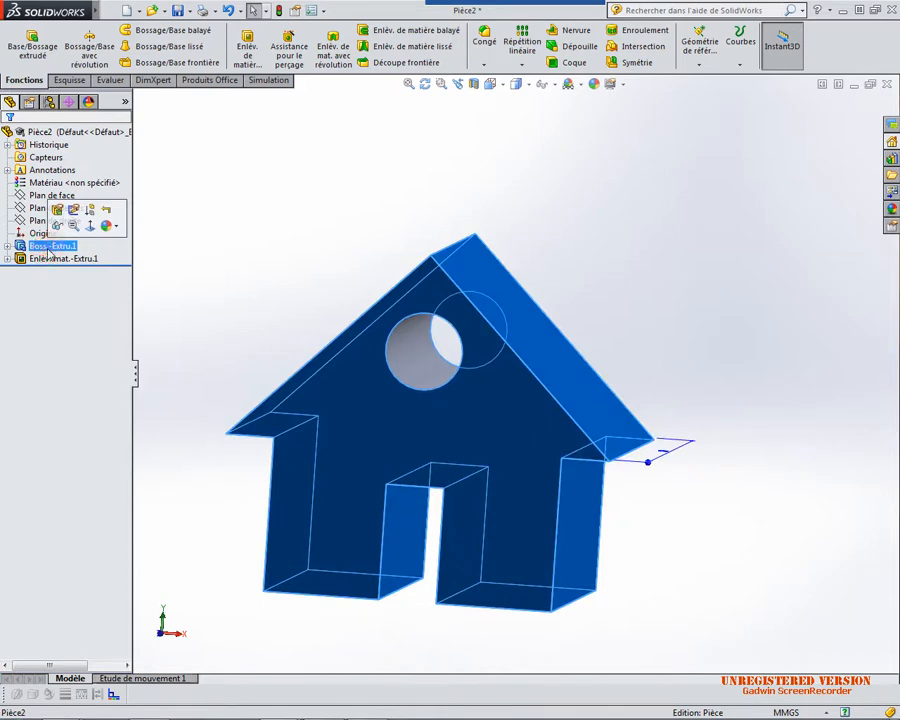
left_click(47, 260)
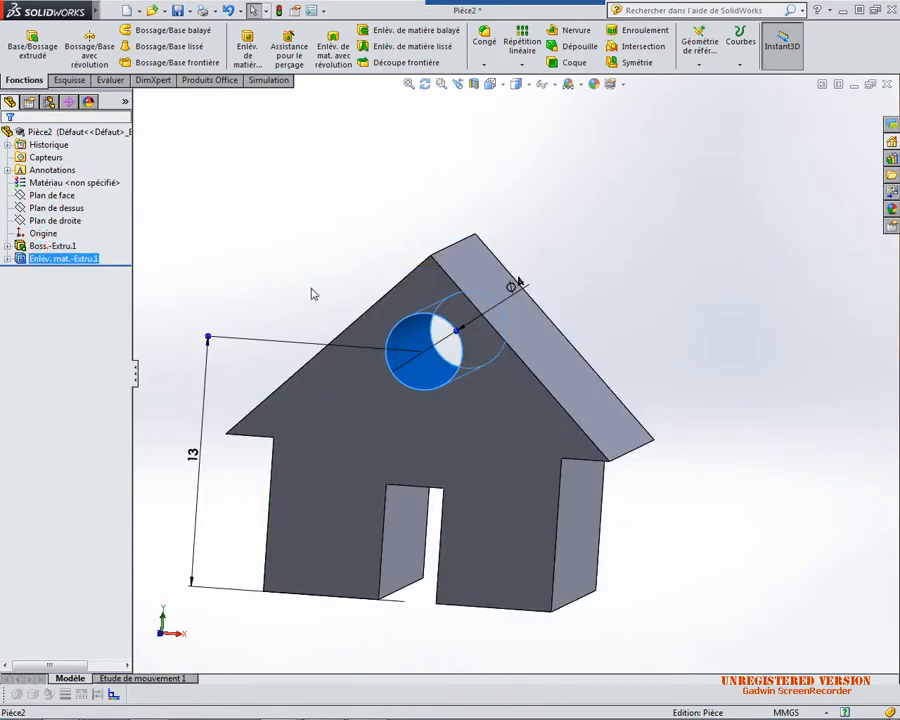
middle_click_drag(311, 293, 296, 292)
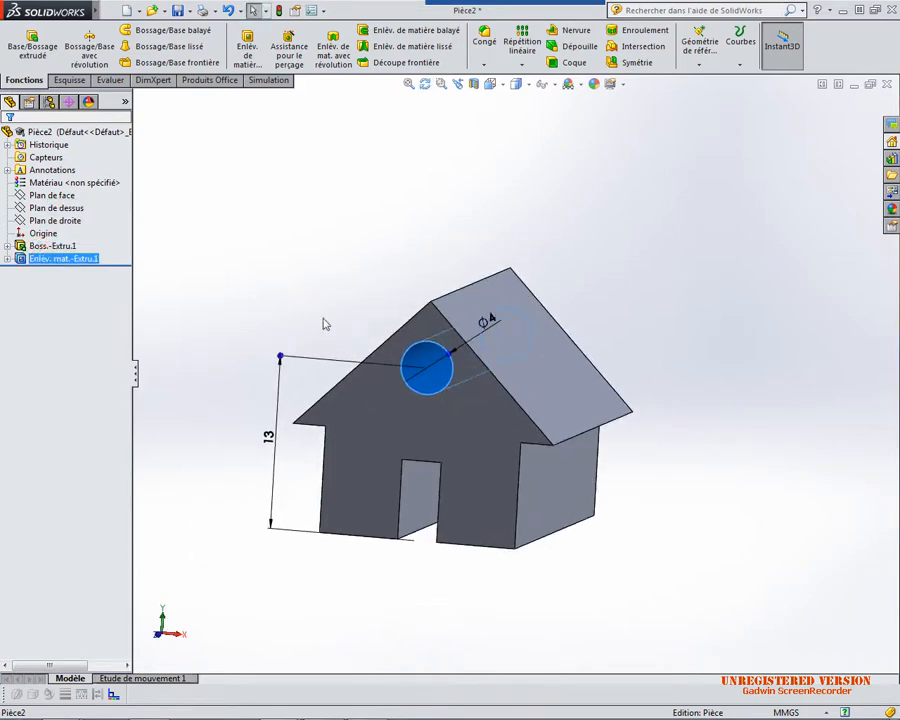
Set the house extrusion's thickness to 3 mm and rebuild the model
left_click(580, 427)
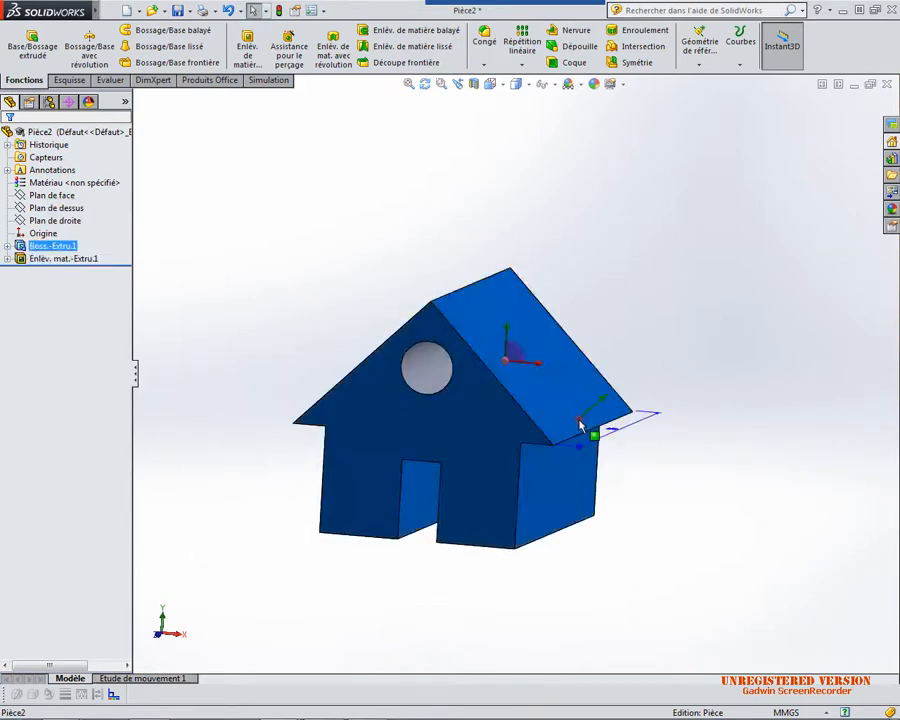
left_click(600, 530)
left_click(580, 498)
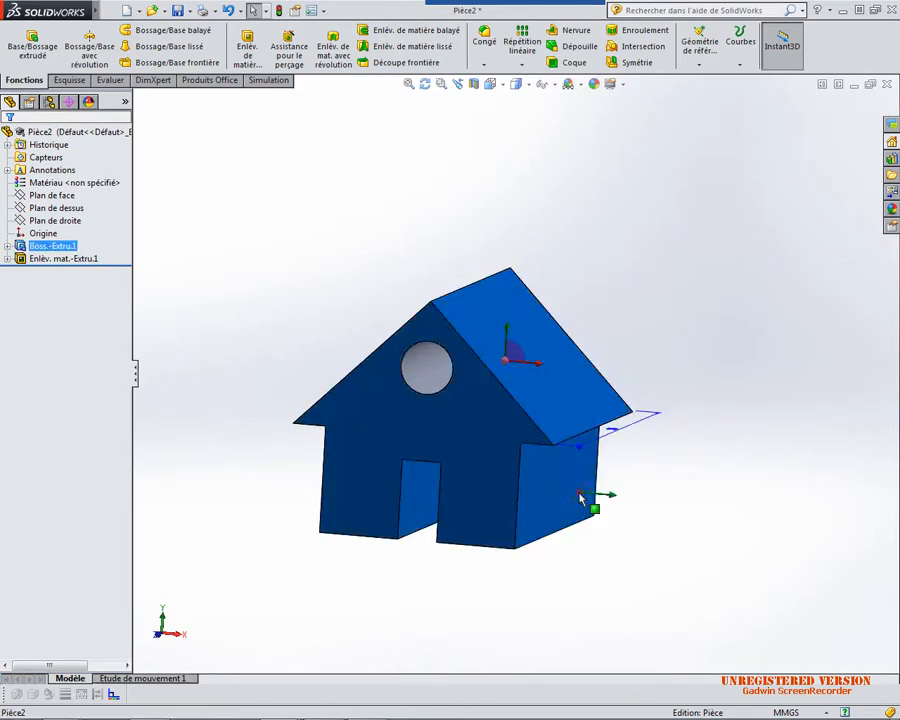
double_click(617, 428)
type("3")
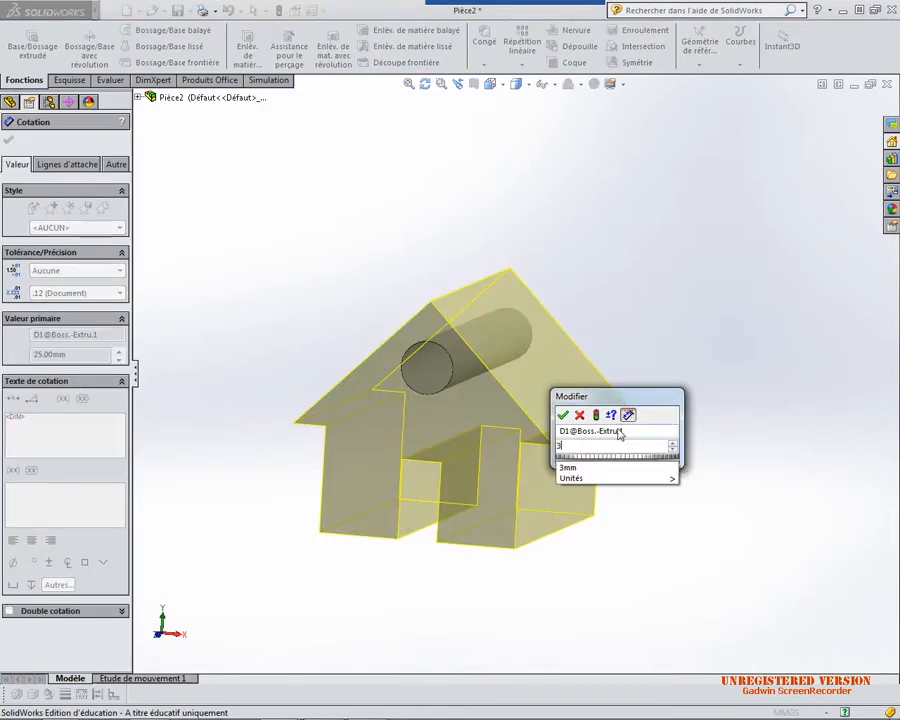
left_click(595, 414)
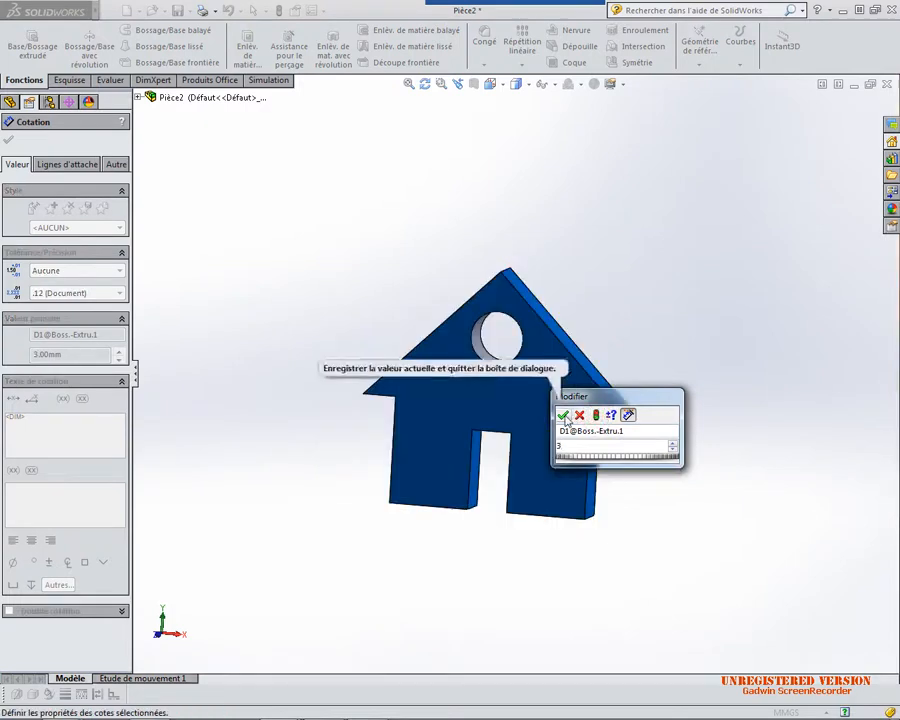
left_click(563, 414)
left_click(655, 311)
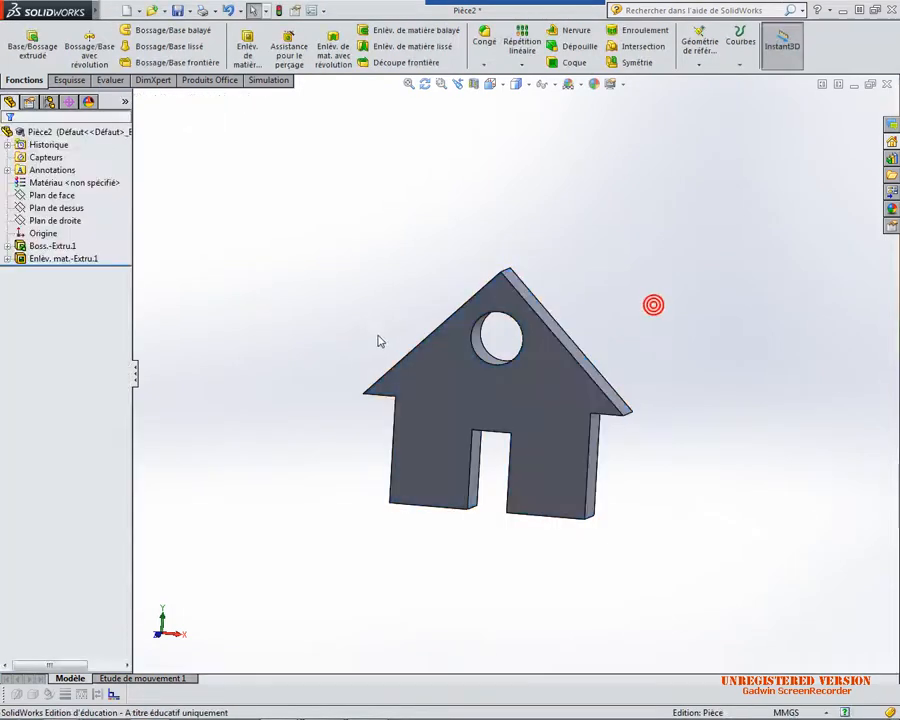
Edit the round window's extruded cut to use the "Borgne" end condition with a depth of 1 mm
right_click(64, 260)
left_click(76, 222)
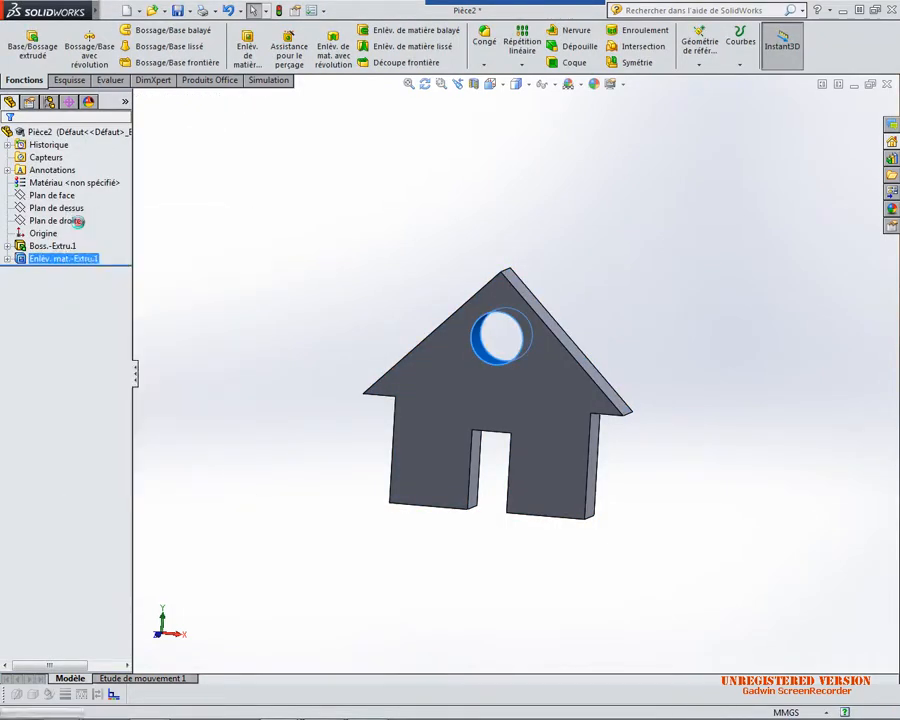
left_click(92, 221)
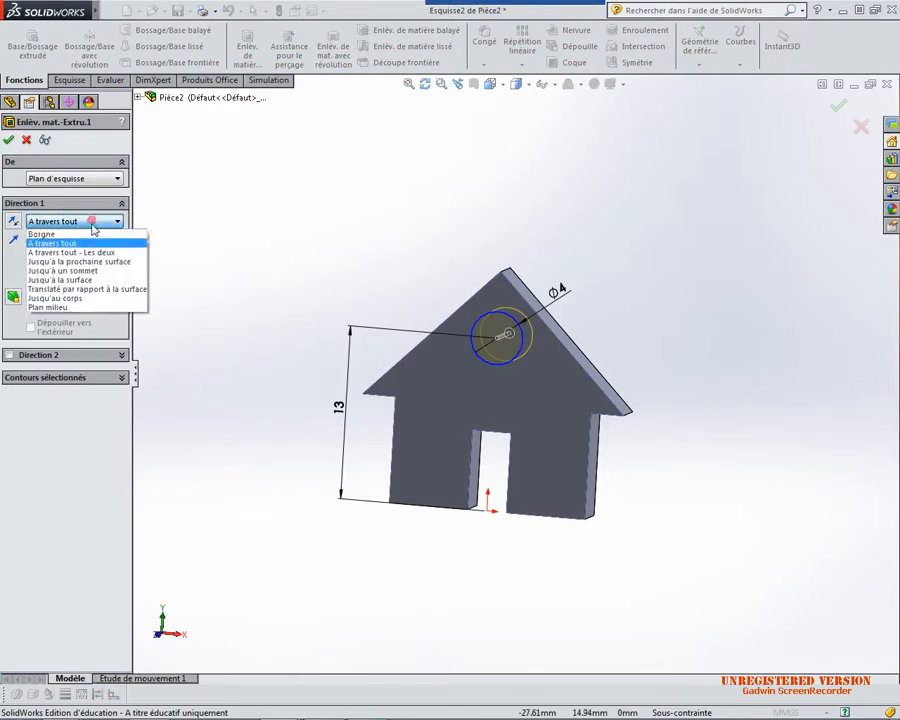
left_click(86, 231)
double_click(53, 268)
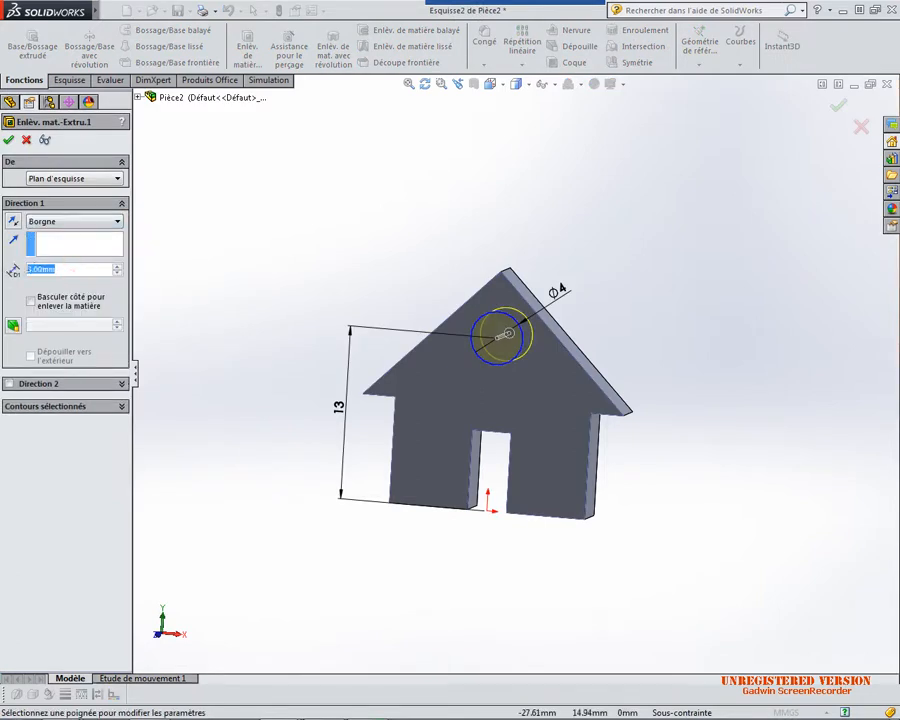
type("1")
key("Return")
left_click(8, 139)
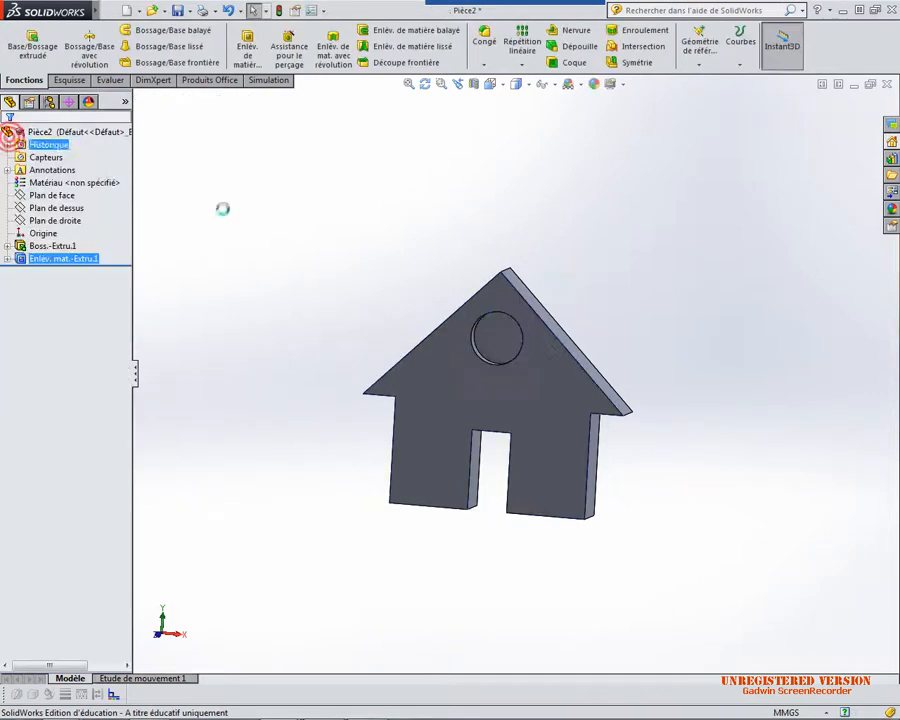
left_click(277, 225)
Examine the round window's blind recess and the house's edges from several angles
middle_click_drag(362, 496, 460, 424)
scroll(456, 400, "down", 4)
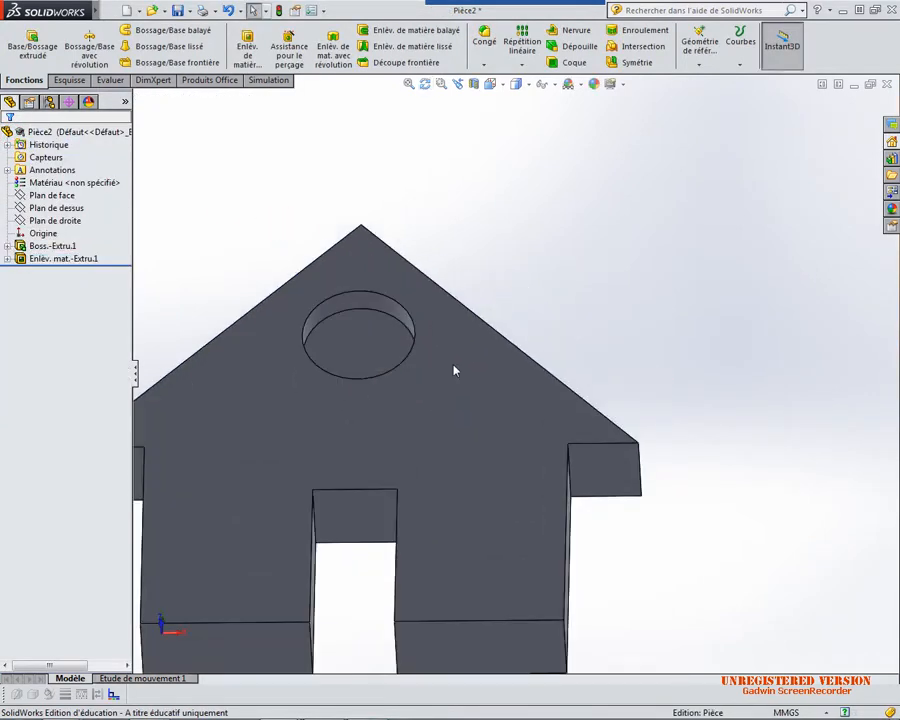
middle_click_drag(454, 368, 451, 413)
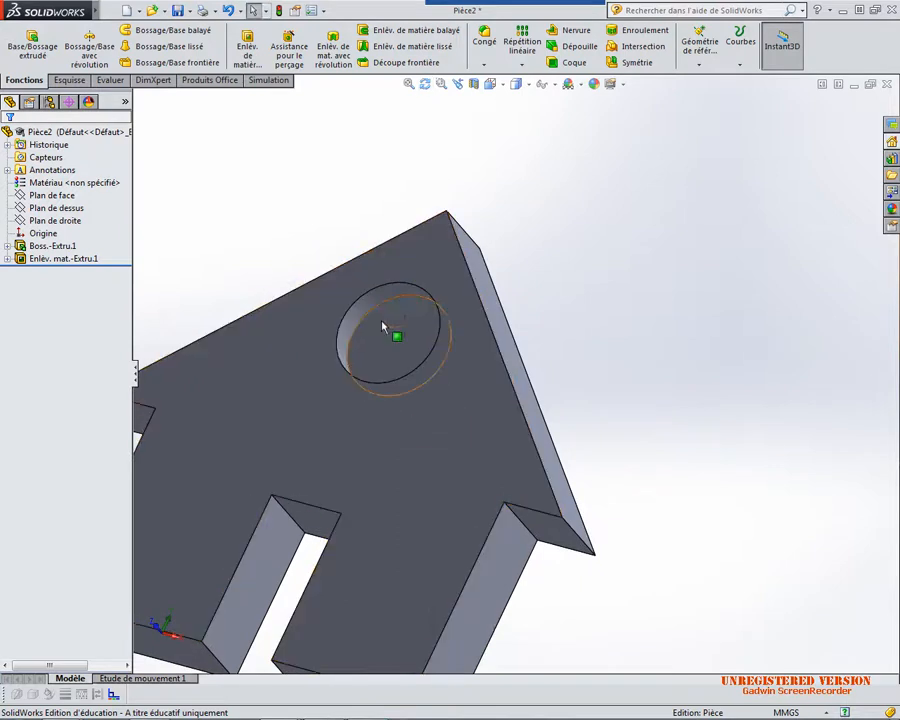
scroll(405, 370, "up", 3)
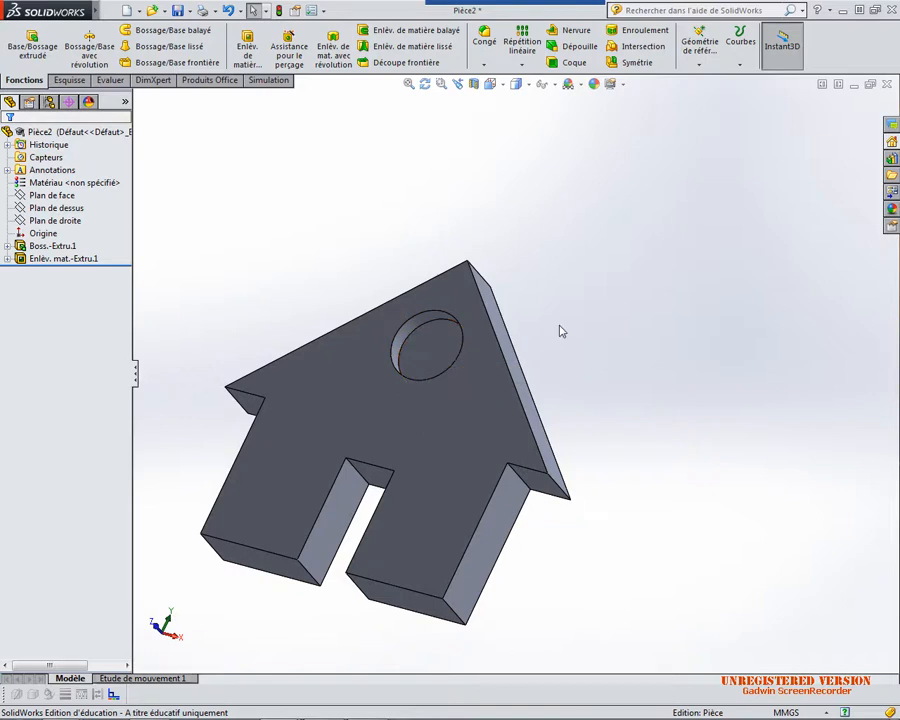
middle_click_drag(621, 410, 629, 370)
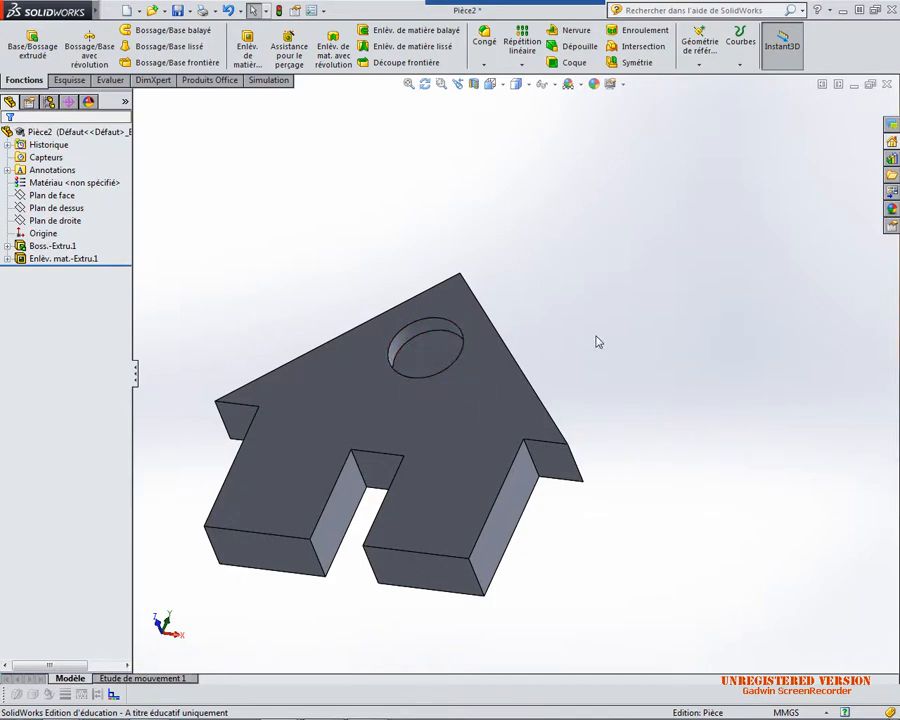
middle_click_drag(538, 502, 558, 567)
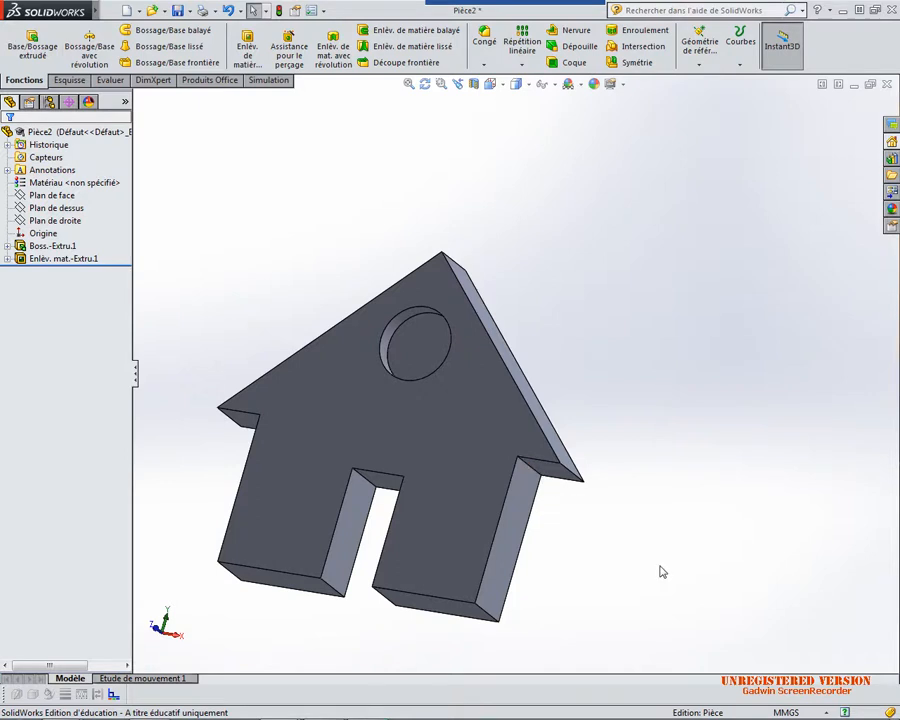
middle_click_drag(661, 572, 447, 519)
scroll(447, 519, "down", 3)
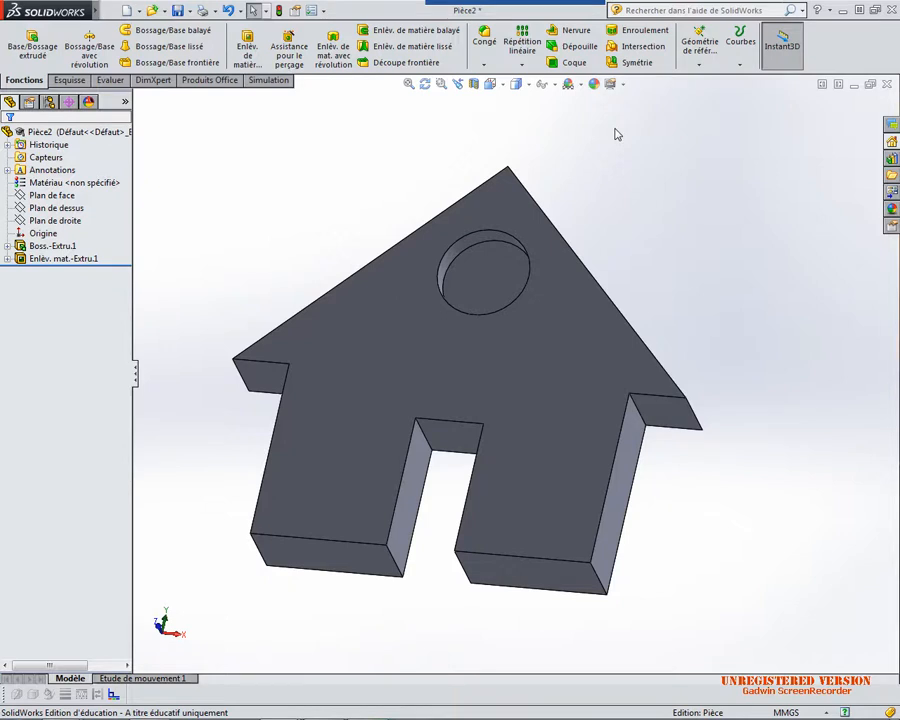
mouse_move(694, 358)
middle_mouse_down()
mouse_move(713, 317)
mouse_move(713, 348)
mouse_move(775, 352)
mouse_move(677, 321)
mouse_move(689, 331)
mouse_move(687, 354)
middle_mouse_up()
key("Escape")
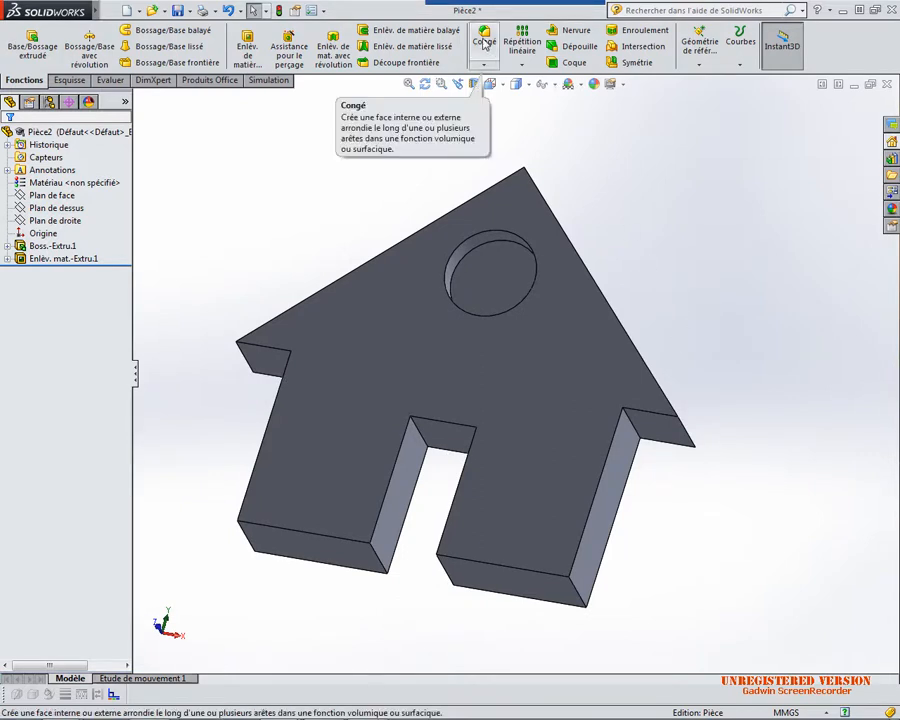
Fillet the inner corner edge where the right roof overhang meets the wall with a constant 1 mm radius
middle_click_drag(745, 216, 735, 247)
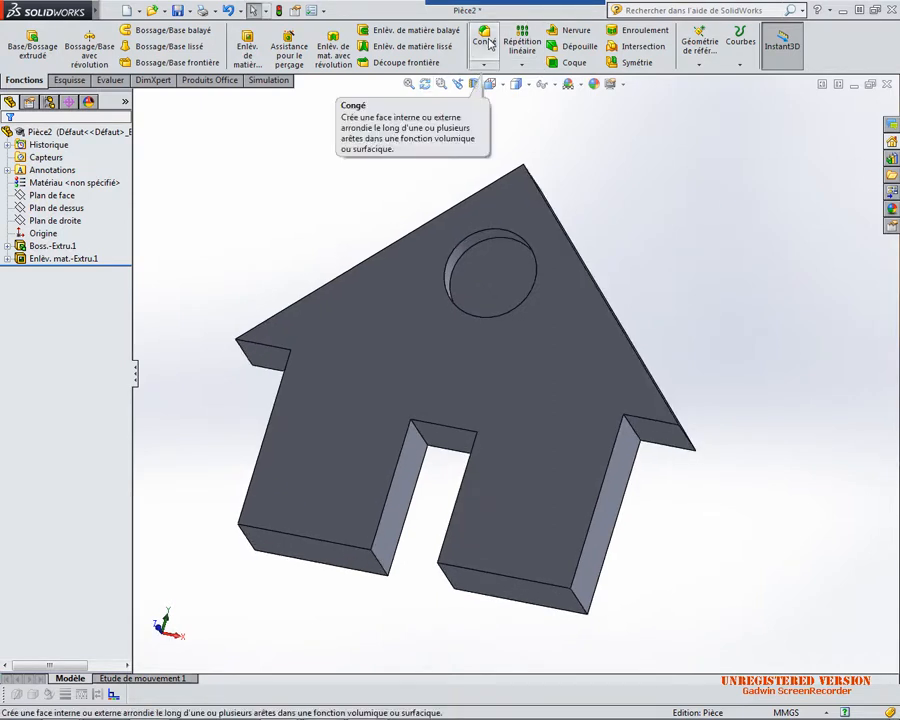
left_click(486, 42)
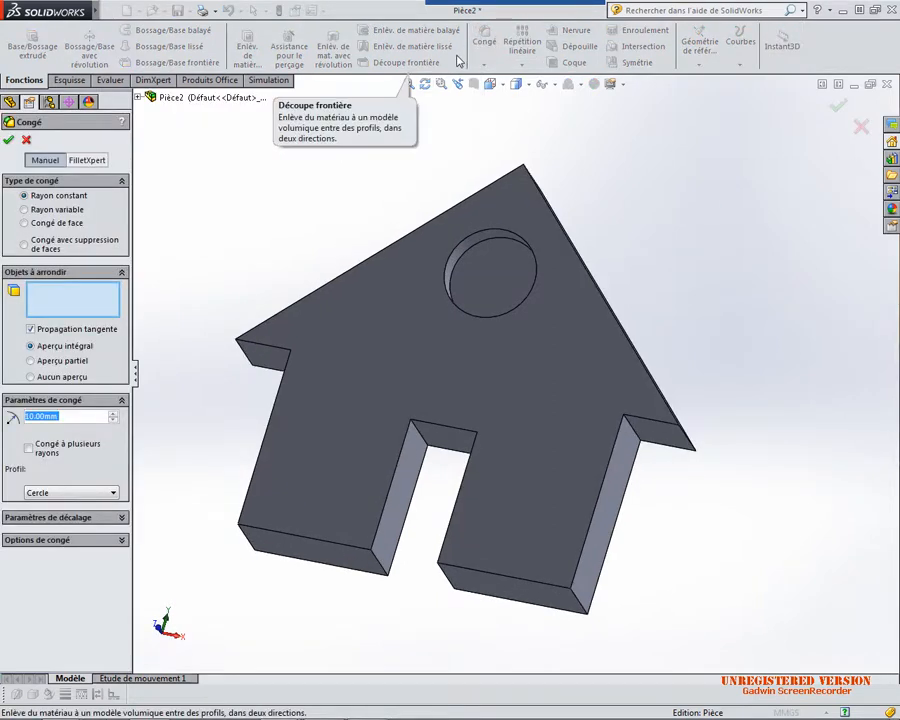
left_click(638, 436)
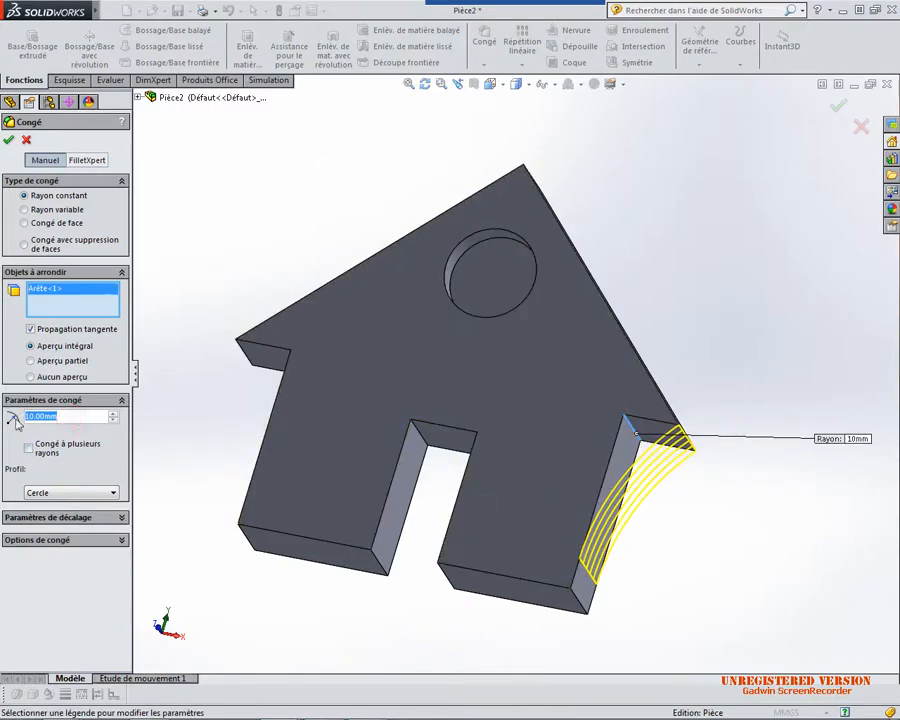
type("1")
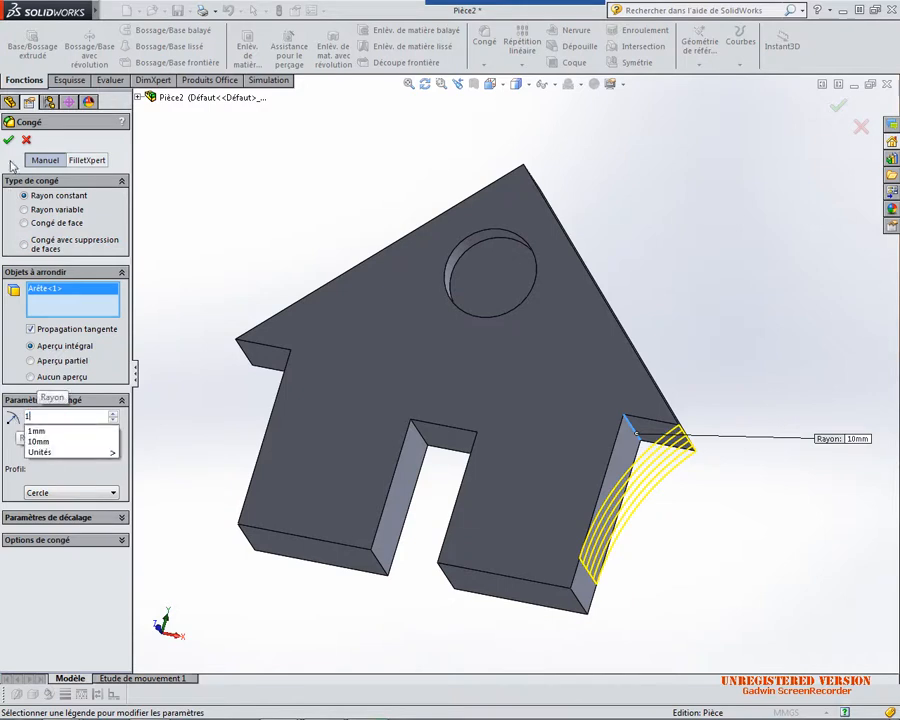
key("Return")
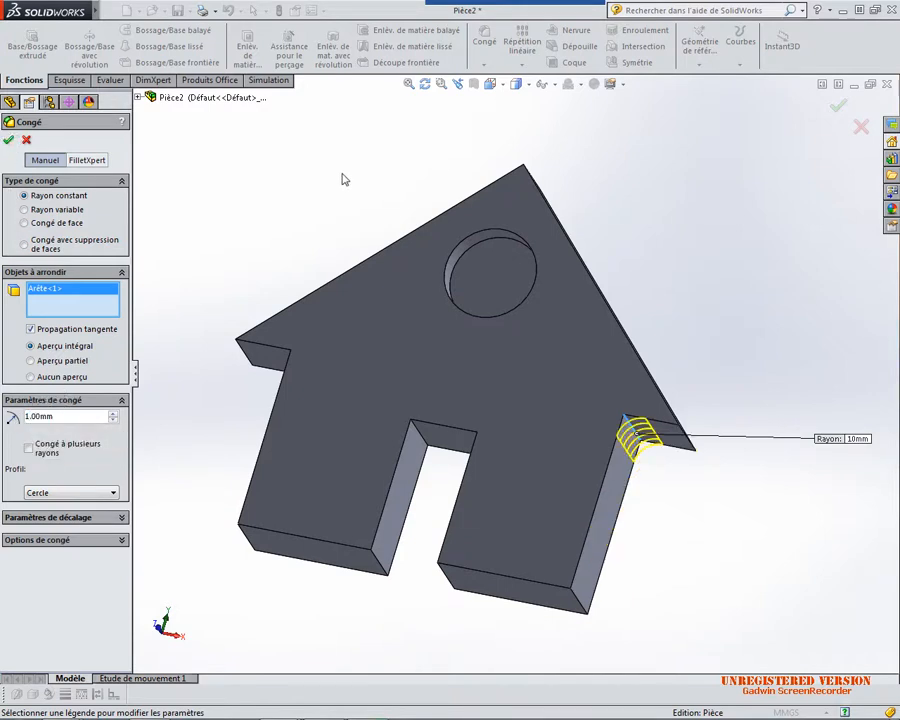
left_click(9, 141)
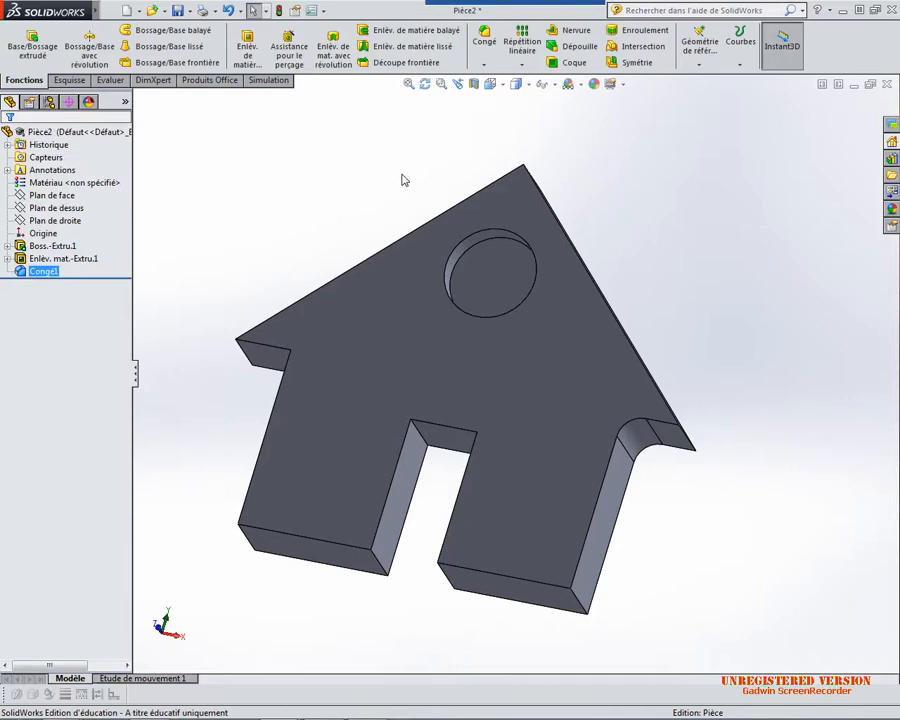
middle_click_drag(666, 540, 733, 501)
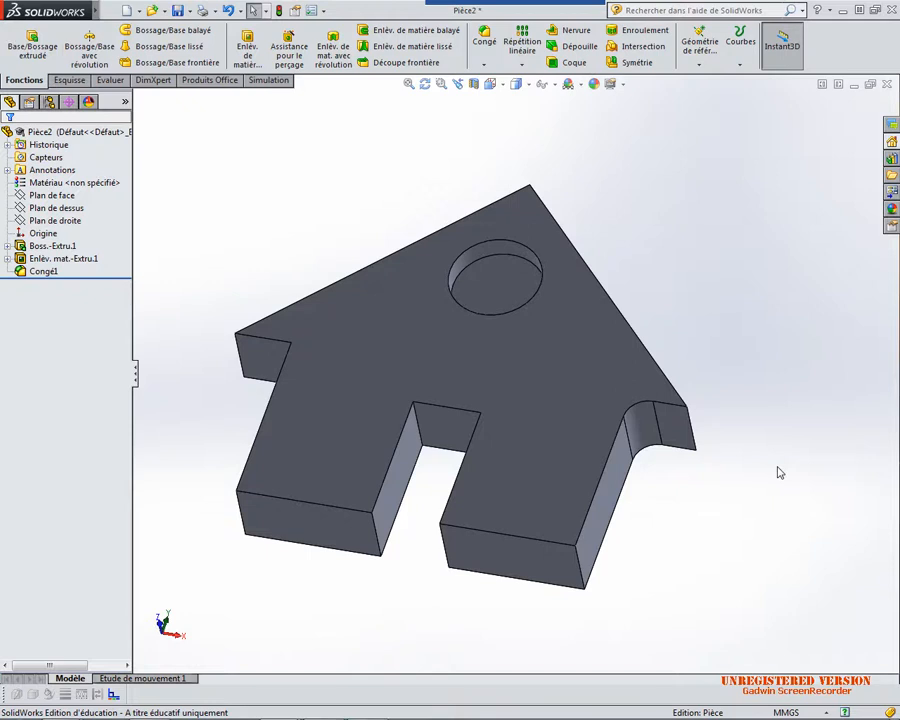
left_click(651, 440)
left_click(780, 535)
Fillet the two upper inner corner edges of the door opening with a constant 1 mm radius
middle_click_drag(422, 433, 456, 617)
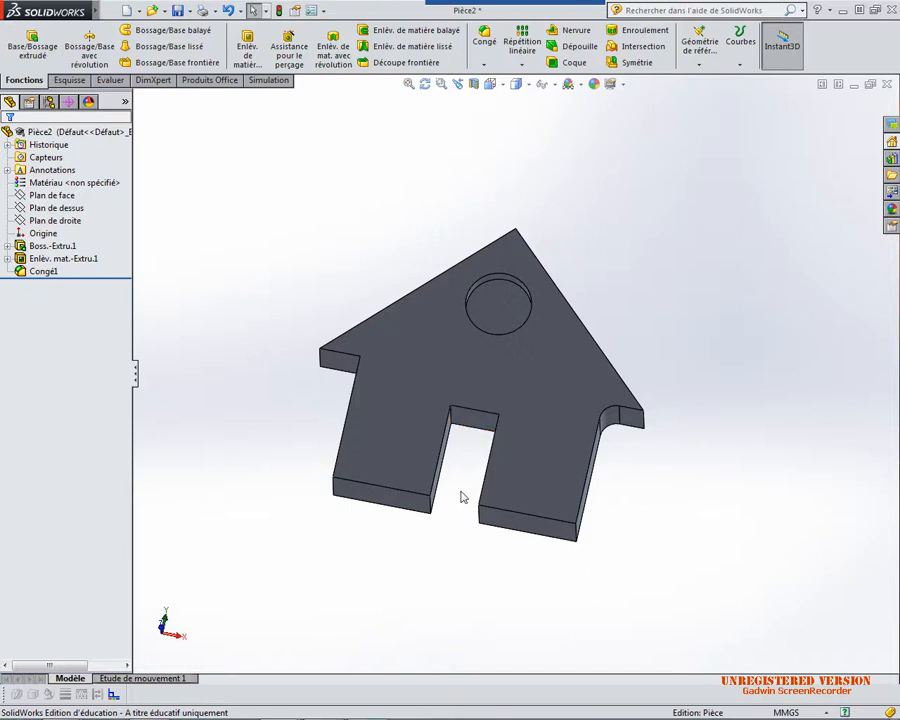
scroll(376, 424, "down", 8)
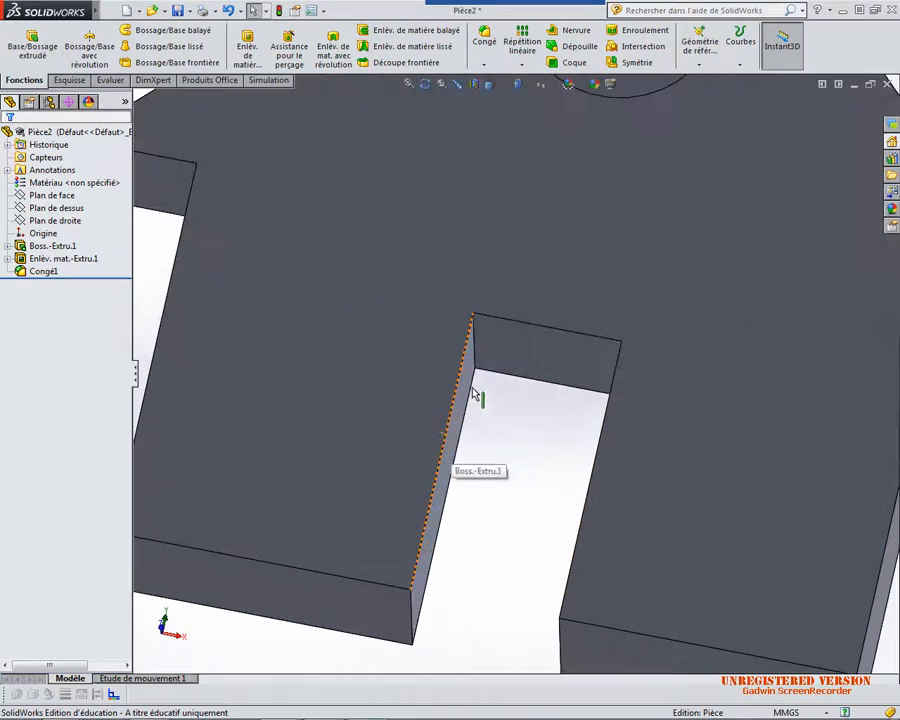
left_click(478, 357)
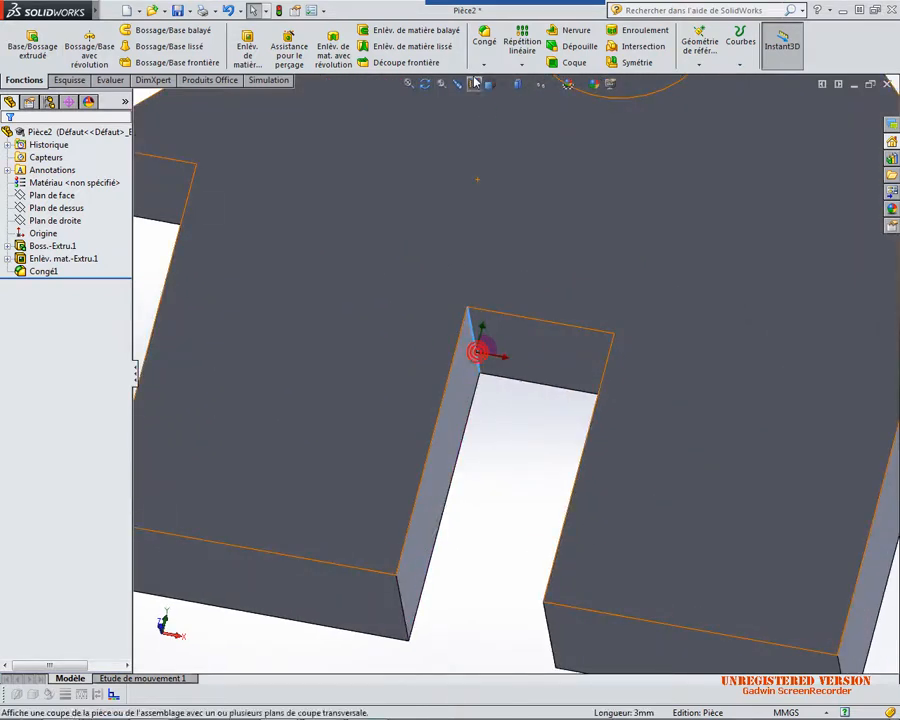
left_click(485, 48)
scroll(594, 486, "up", 3)
middle_click_drag(594, 486, 610, 449)
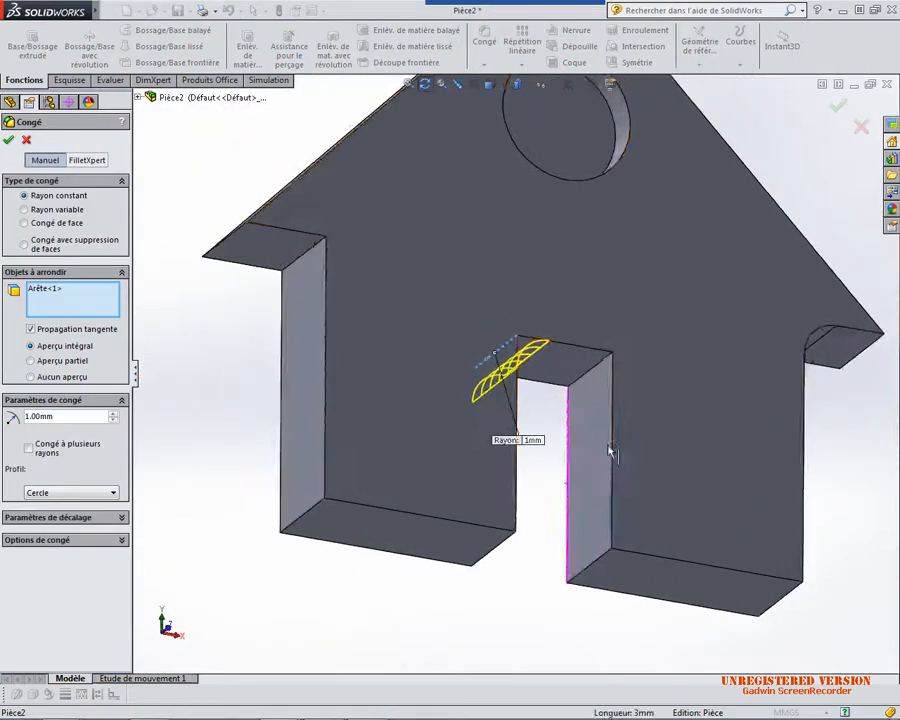
left_click(588, 357)
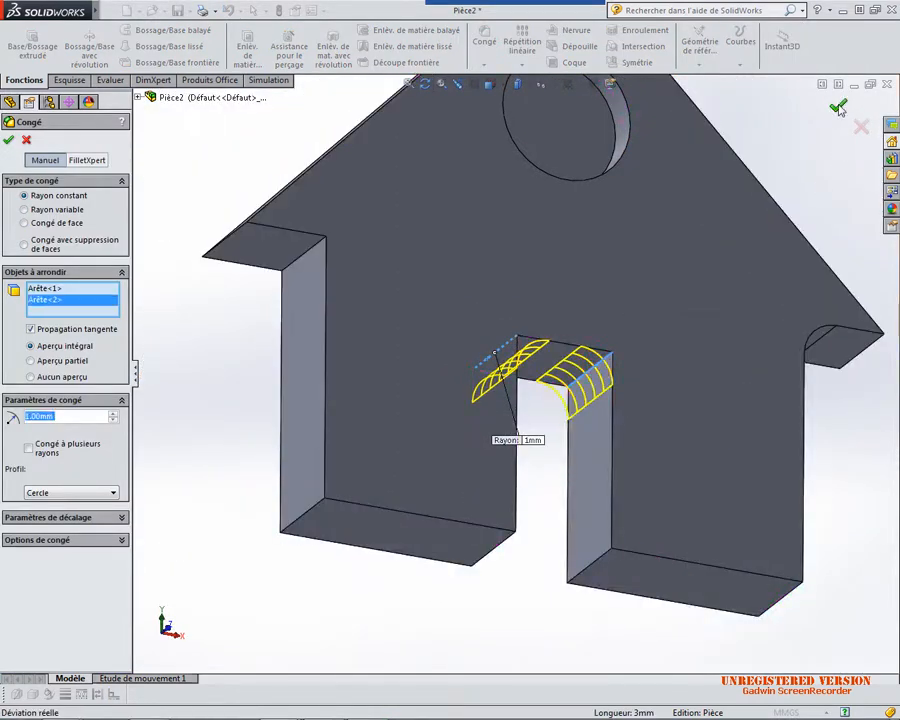
key("Return")
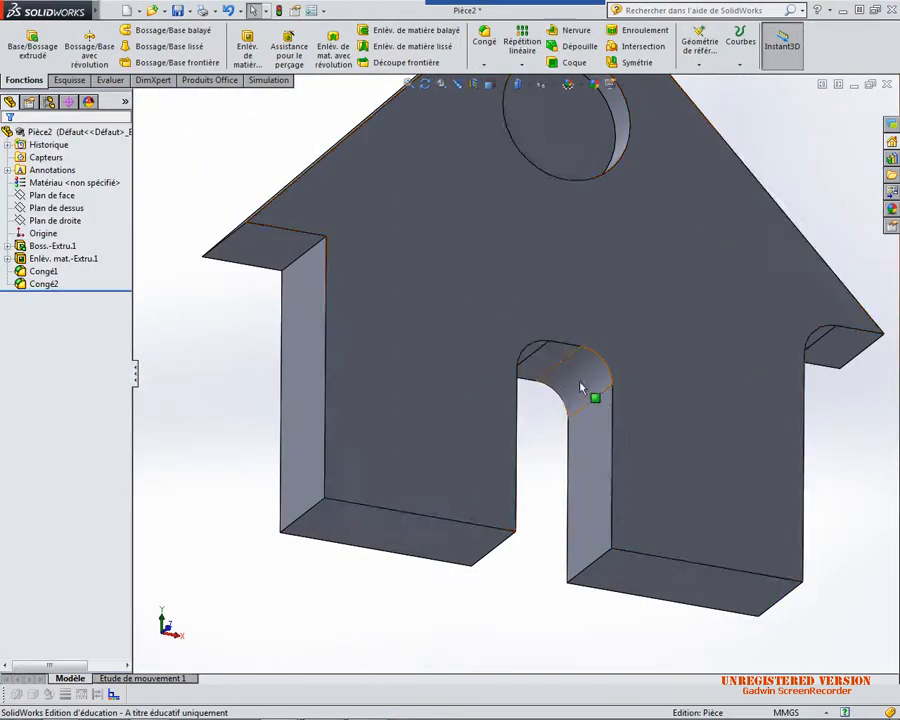
middle_click_drag(601, 402, 518, 559)
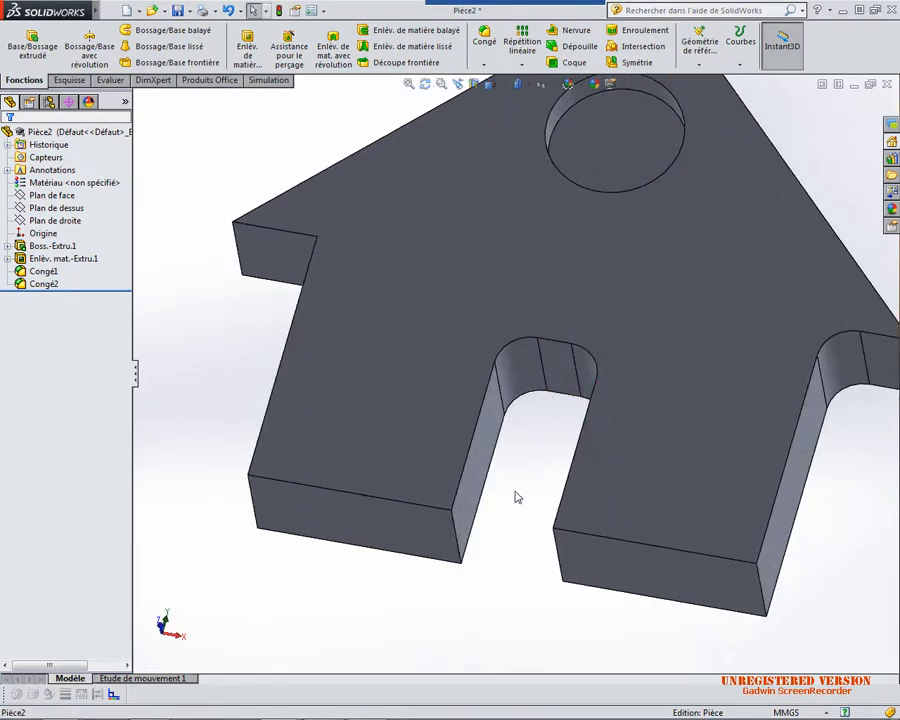
Delete both fillet features, the door opening's and the right roof overhang's, restoring the sharp corners
left_click(530, 382)
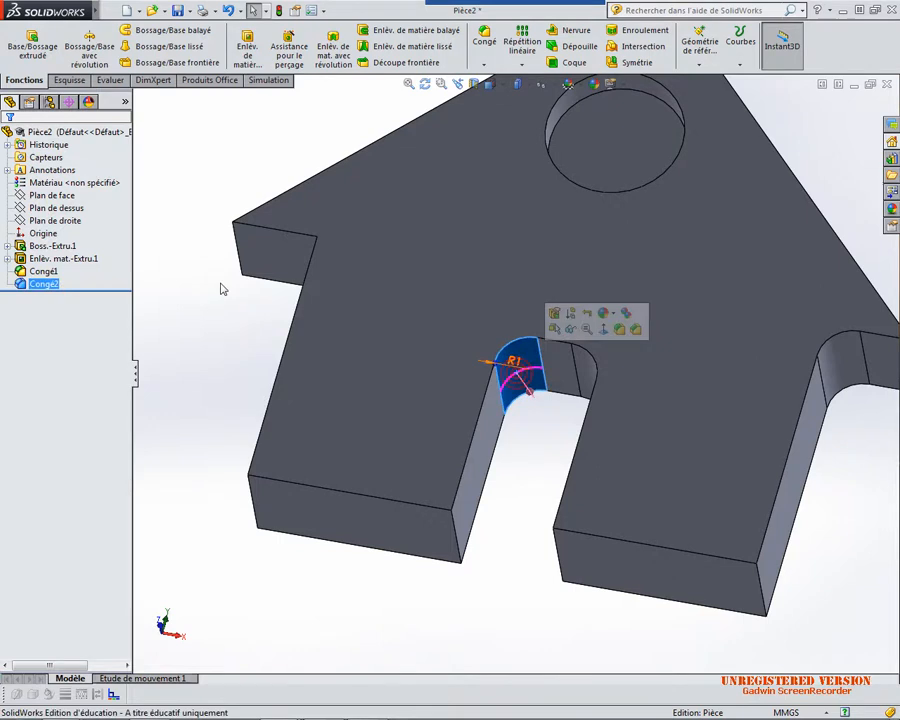
left_click(40, 285)
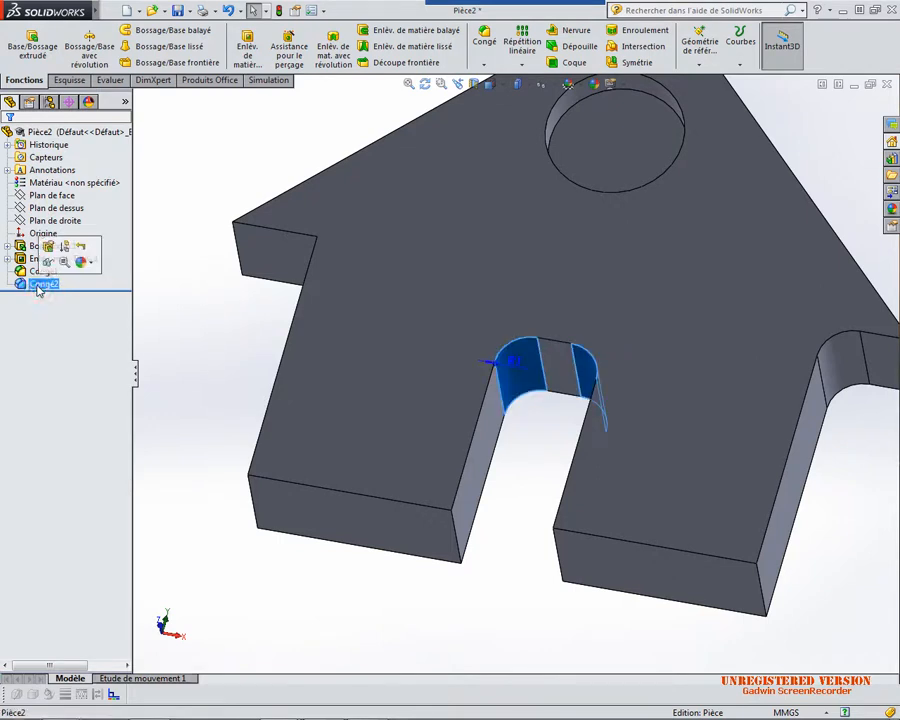
key("Delete")
key("Return")
left_click(38, 273)
key("Delete")
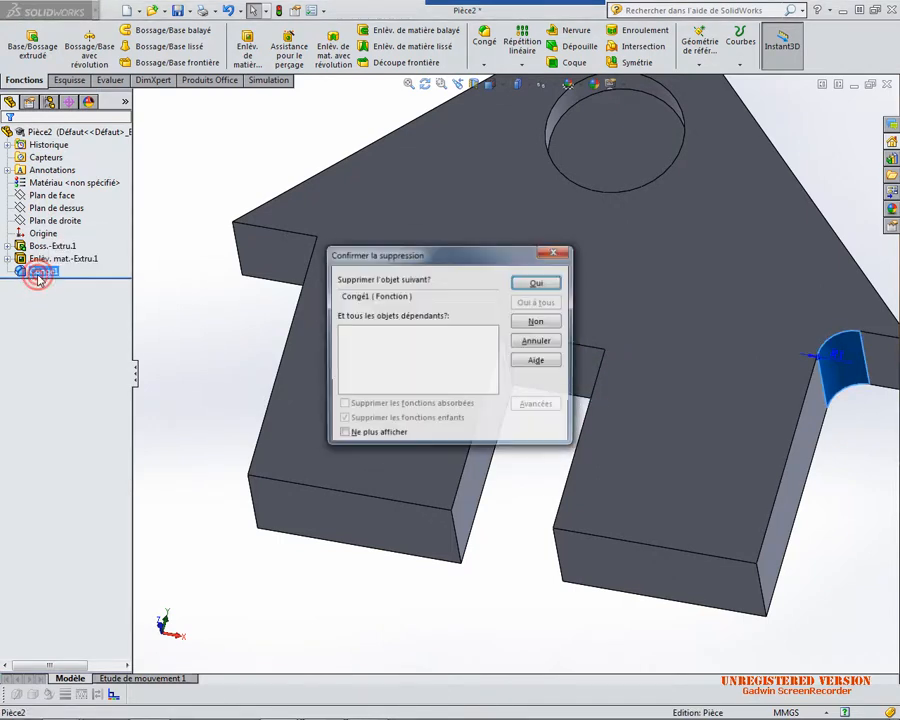
key("Return")
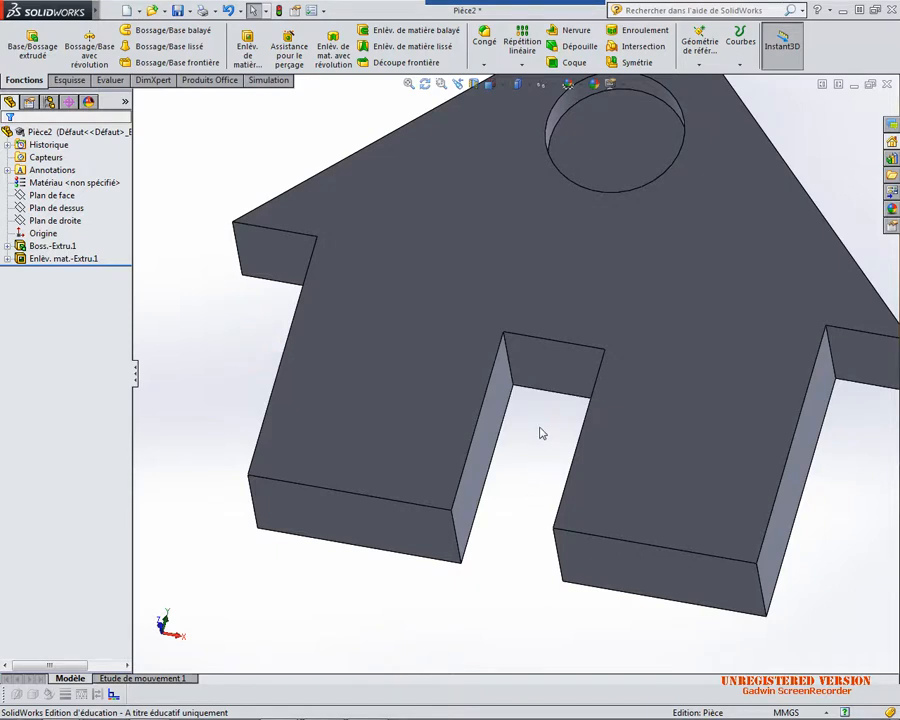
Start a new sketch on the house's front face and orient the view normal to it
middle_click_drag(540, 432, 541, 448)
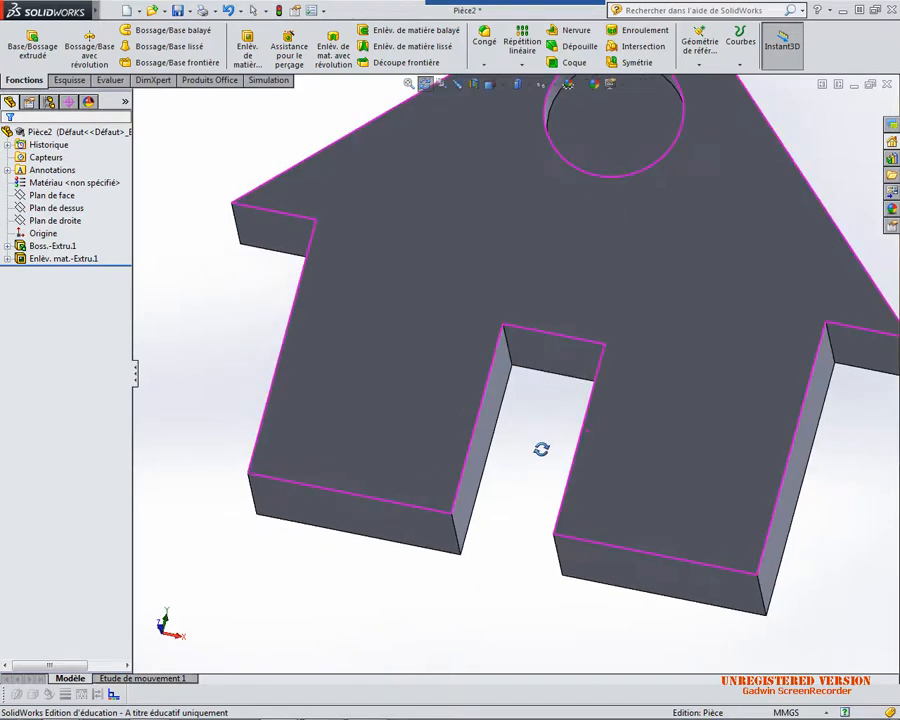
scroll(542, 446, "up", 2)
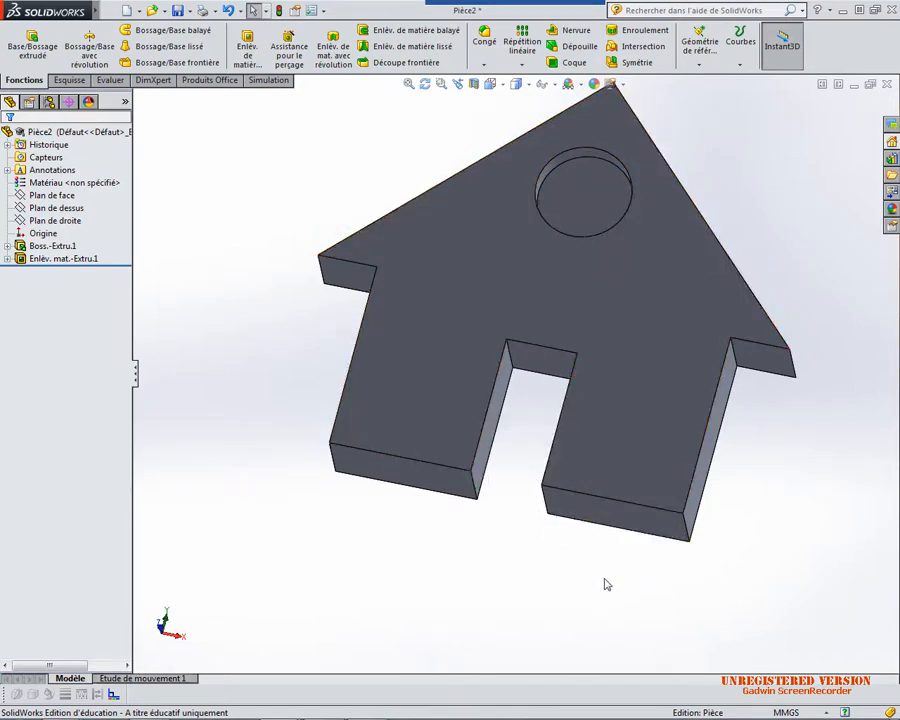
left_click(478, 332)
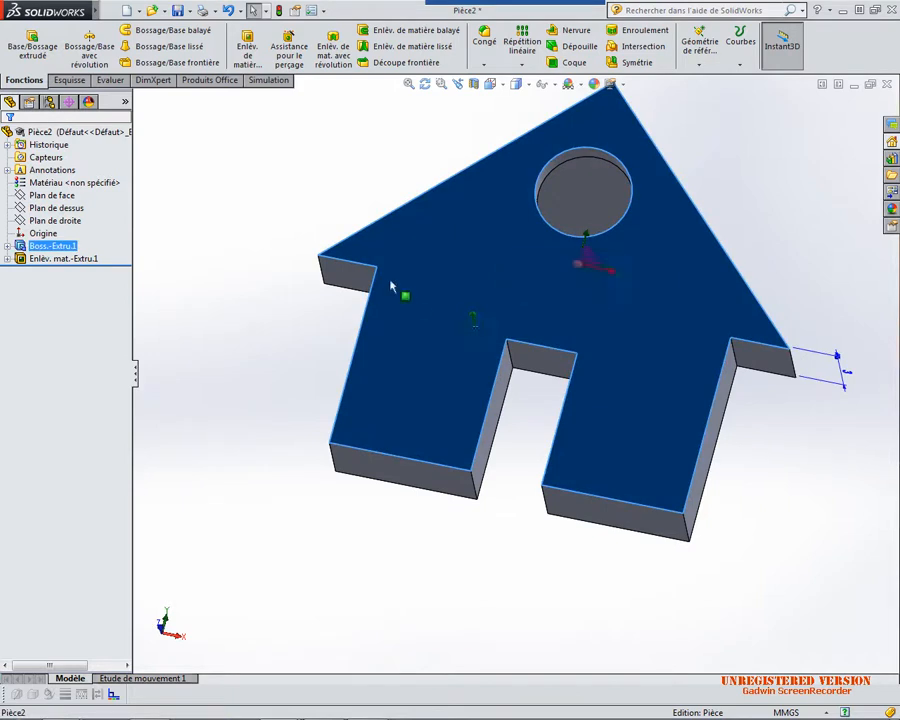
left_click(68, 79)
left_click(24, 40)
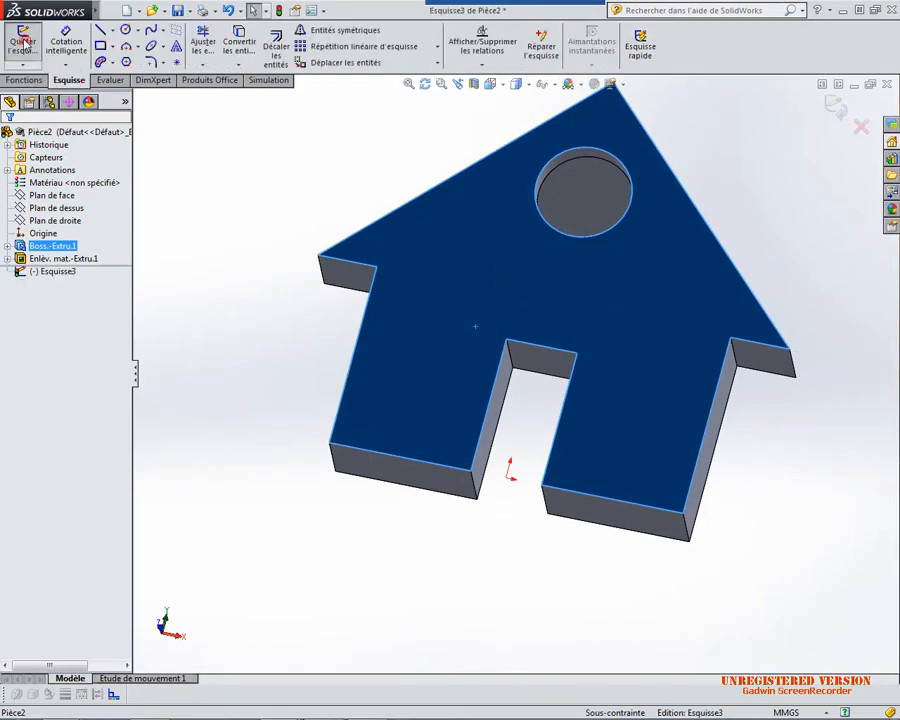
left_click(490, 85)
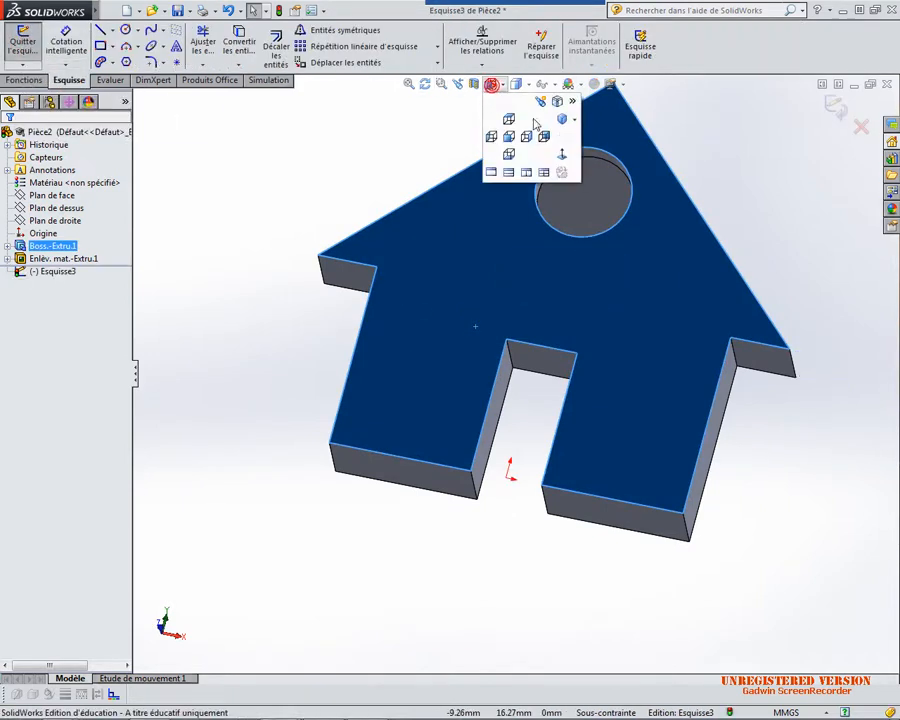
left_click(563, 151)
scroll(500, 492, "down", 2)
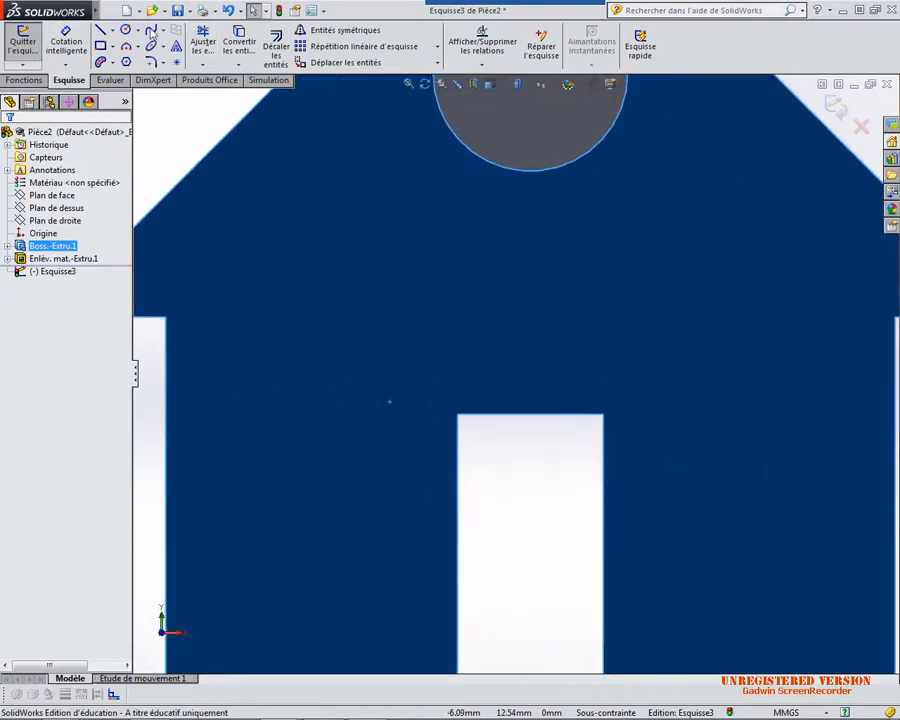
Sketch a circle centred on the door opening's upper-left corner and dimension its diameter to 2.01 mm
left_click(125, 30)
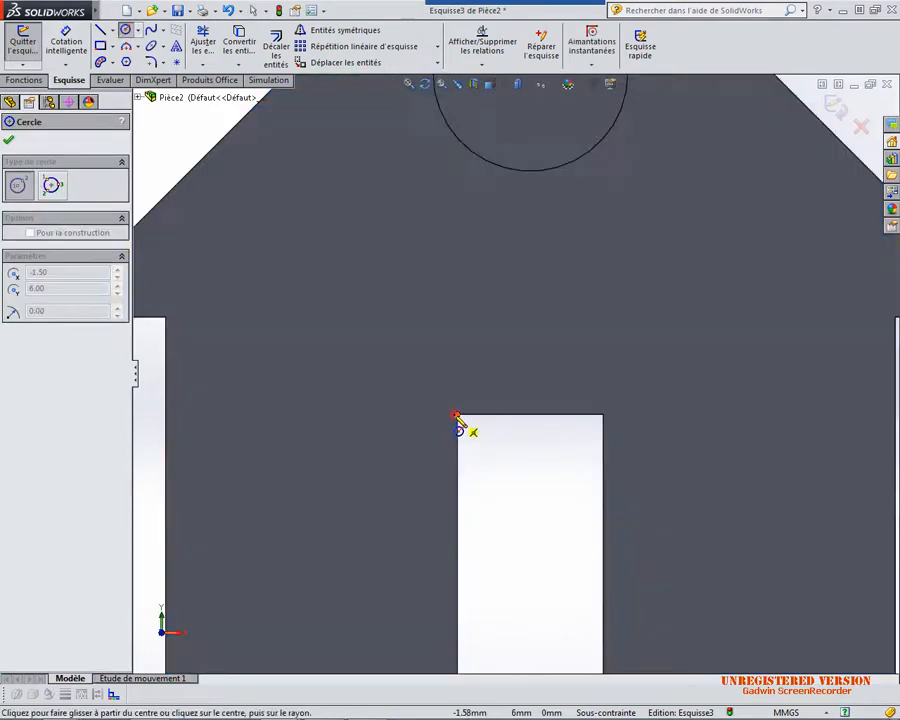
left_click(457, 415)
left_click(466, 379)
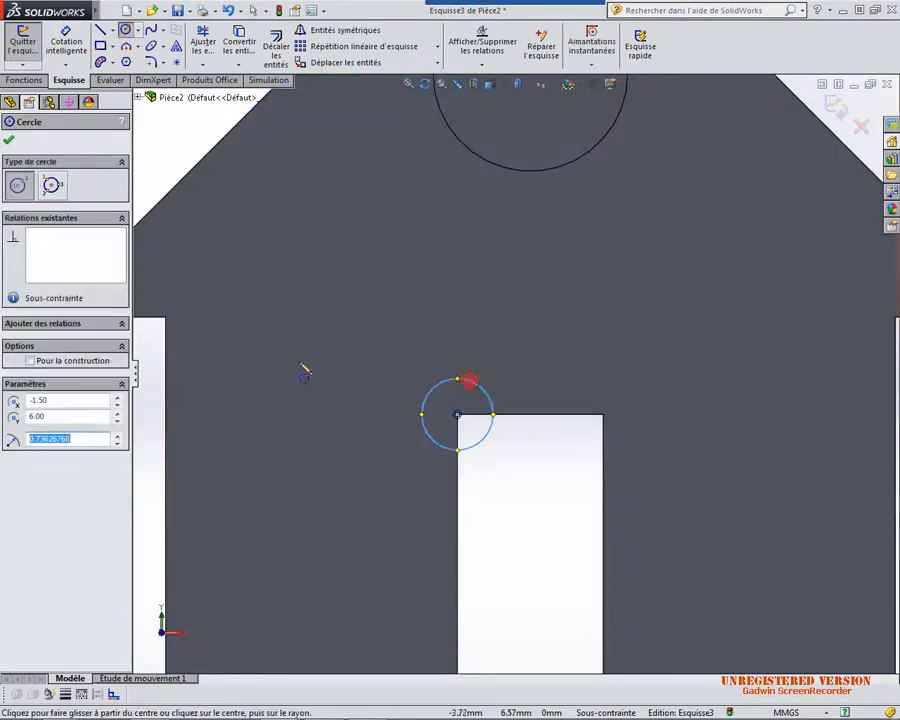
left_click(66, 42)
left_click(484, 395)
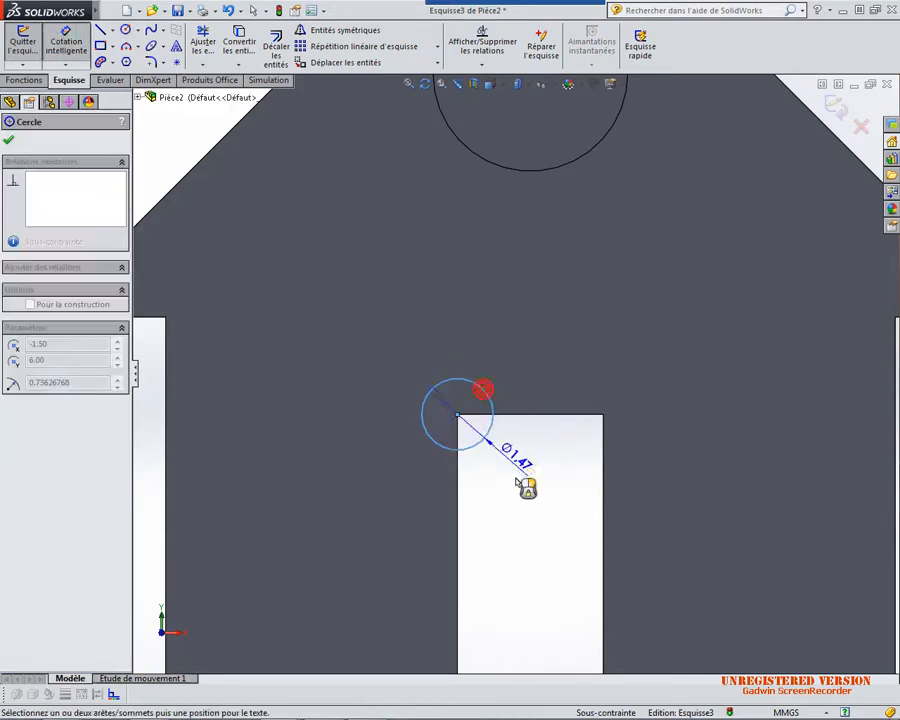
left_click(526, 505)
left_click_drag(540, 468, 458, 504)
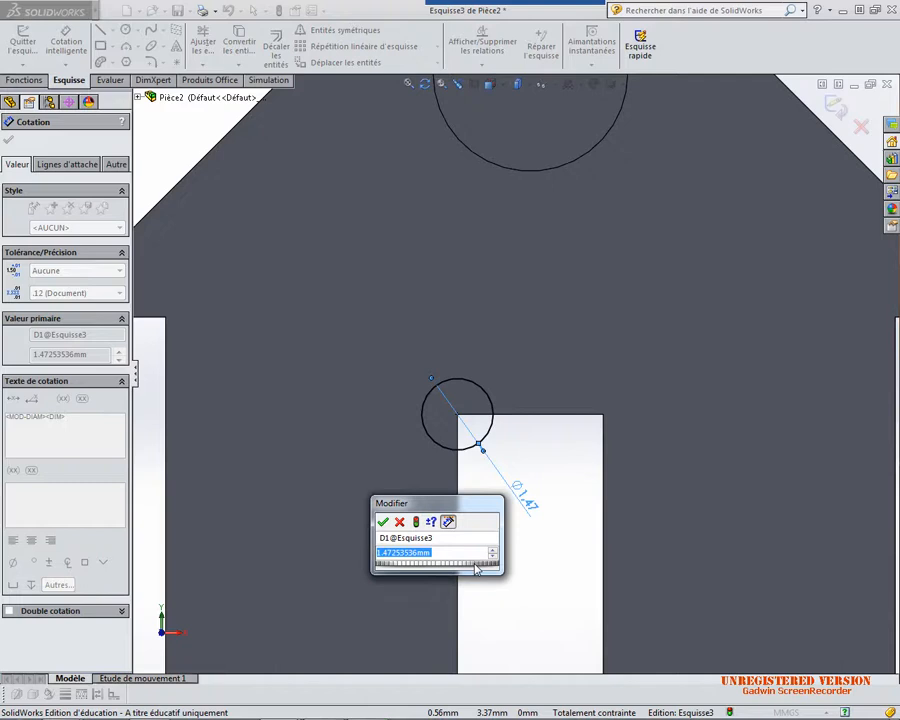
type("2.01")
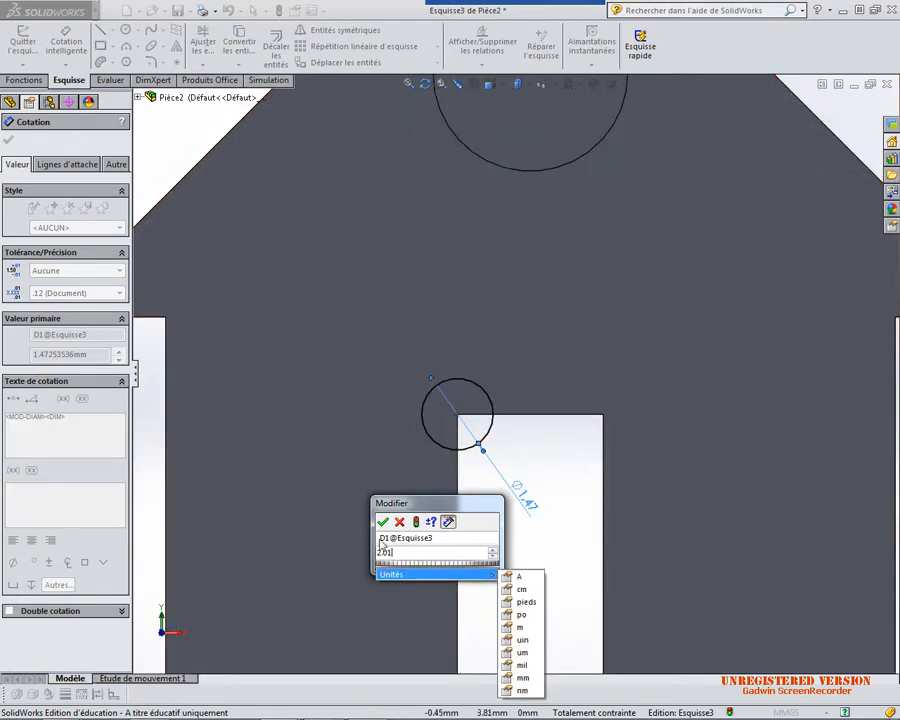
left_click(384, 524)
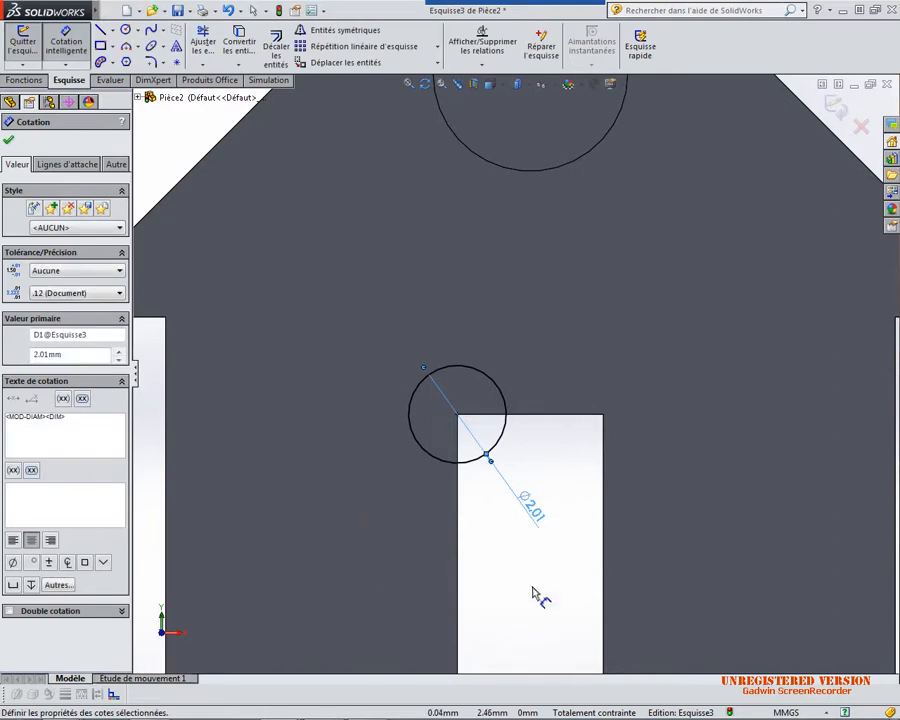
Sketch a second circle centred on the door opening's upper-right corner and make it equal to the first circle
left_click(125, 30)
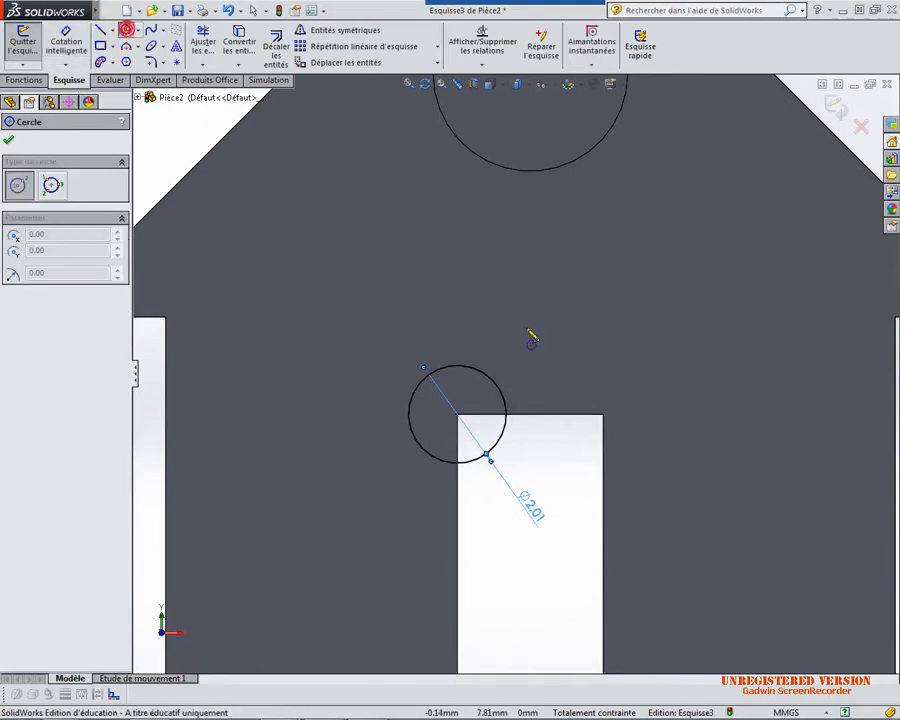
left_click(603, 414)
left_click(618, 380)
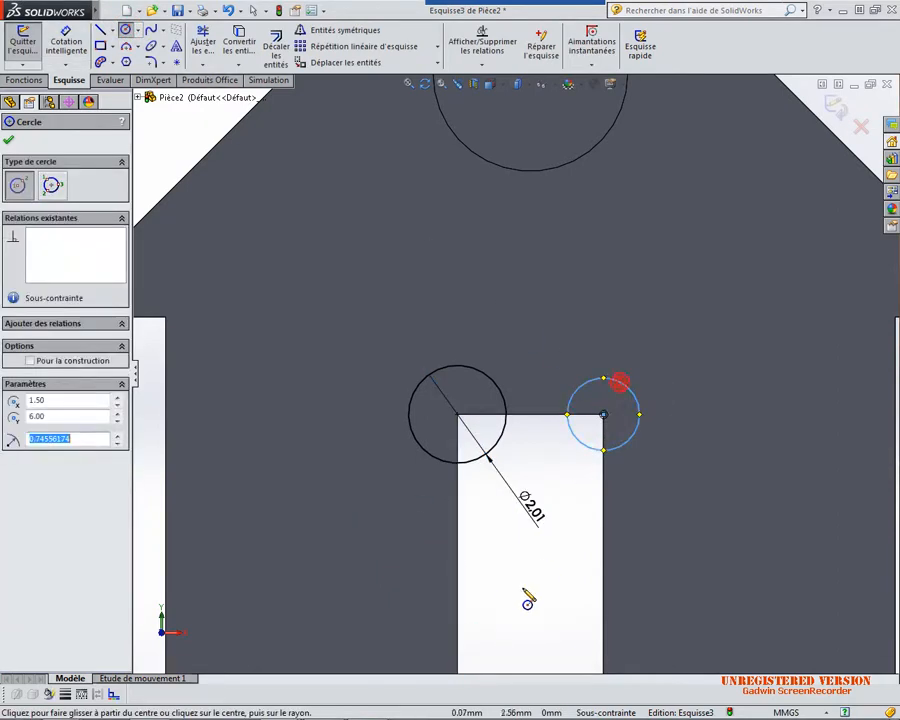
left_click(491, 65)
left_click(505, 92)
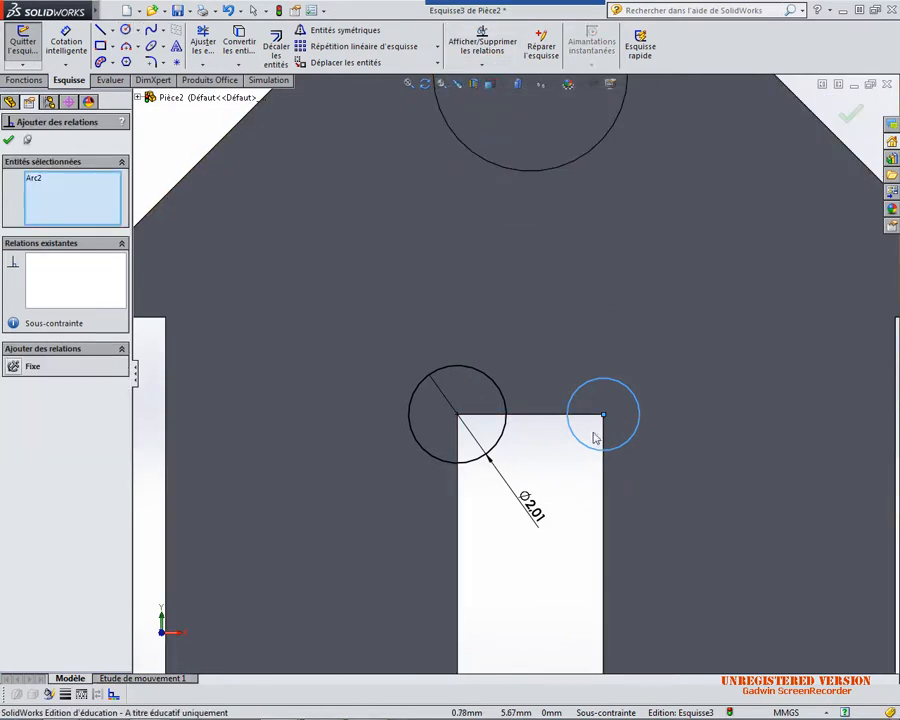
left_click(506, 404)
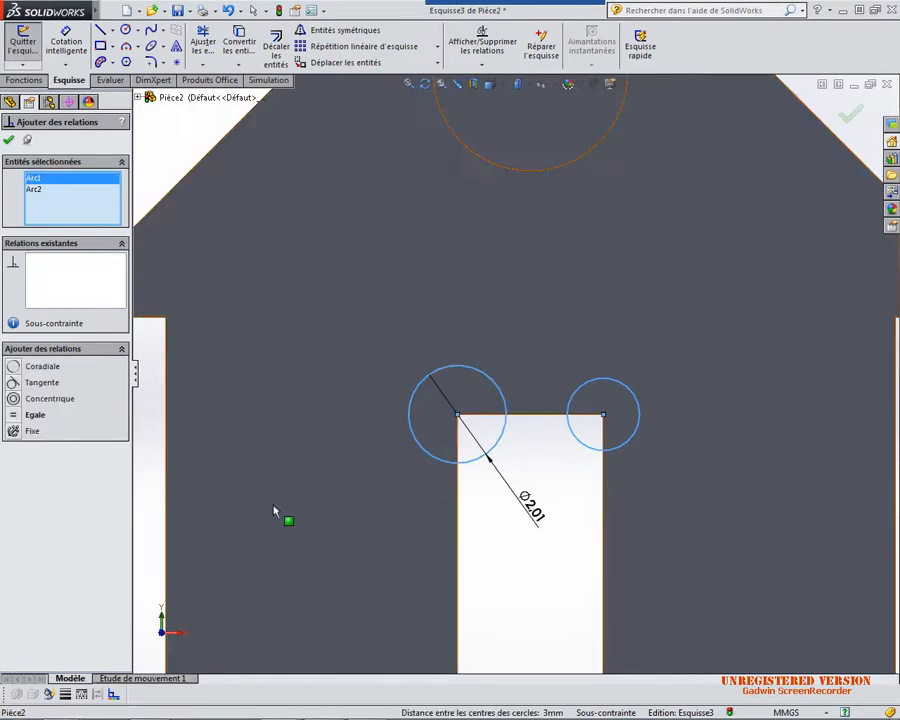
left_click(14, 416)
left_click(9, 142)
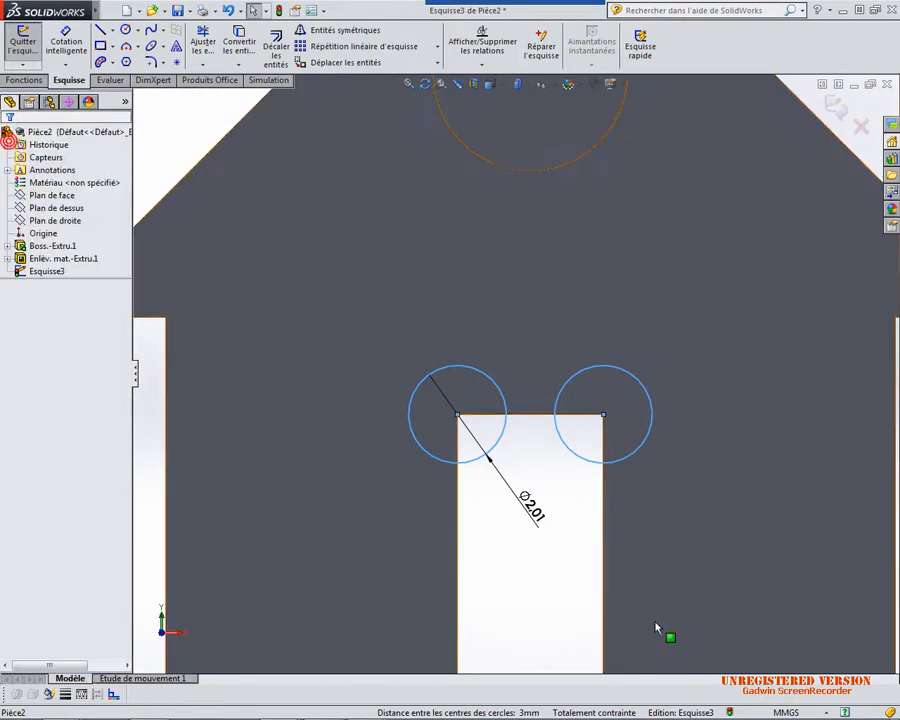
Cut both circles through the house with an extruded cut using the "A travers tout" end condition, and check the result from the front
scroll(583, 514, "up", 3)
middle_click_drag(462, 543, 470, 430)
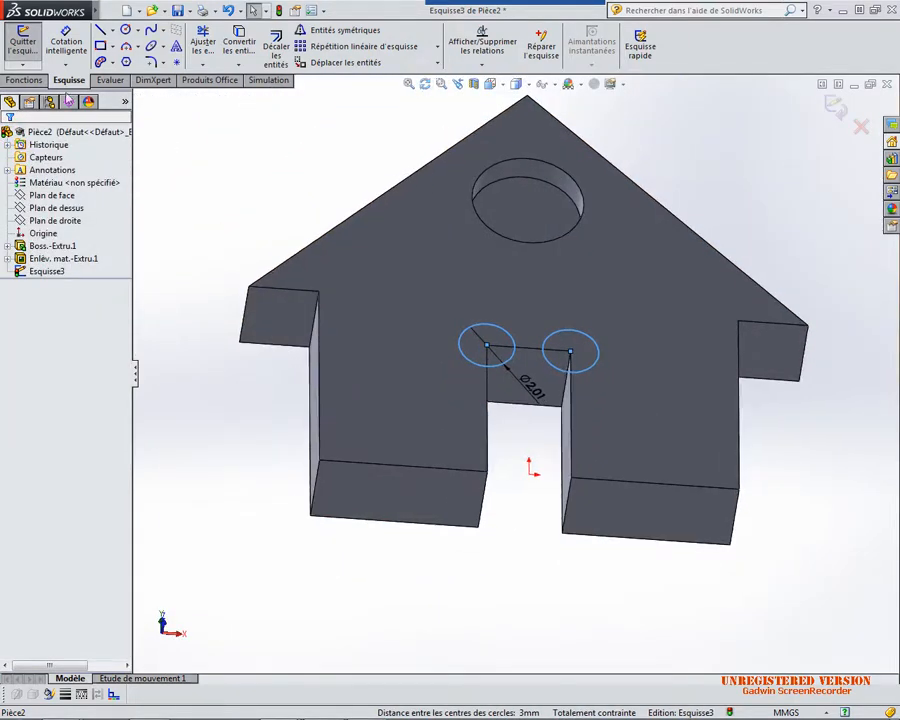
left_click(24, 80)
left_click(244, 48)
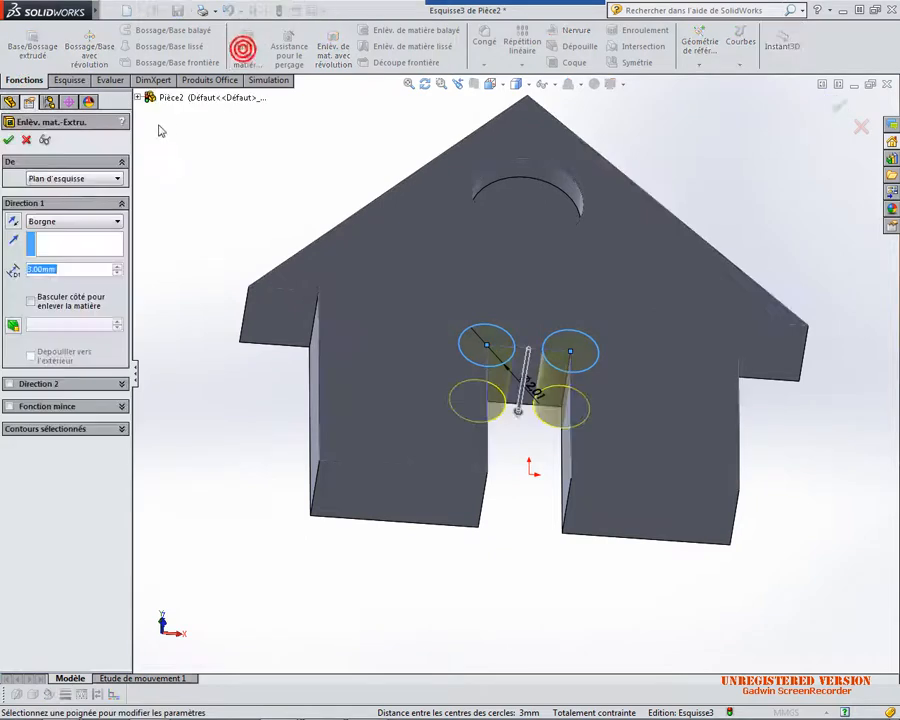
left_click(82, 222)
left_click(60, 240)
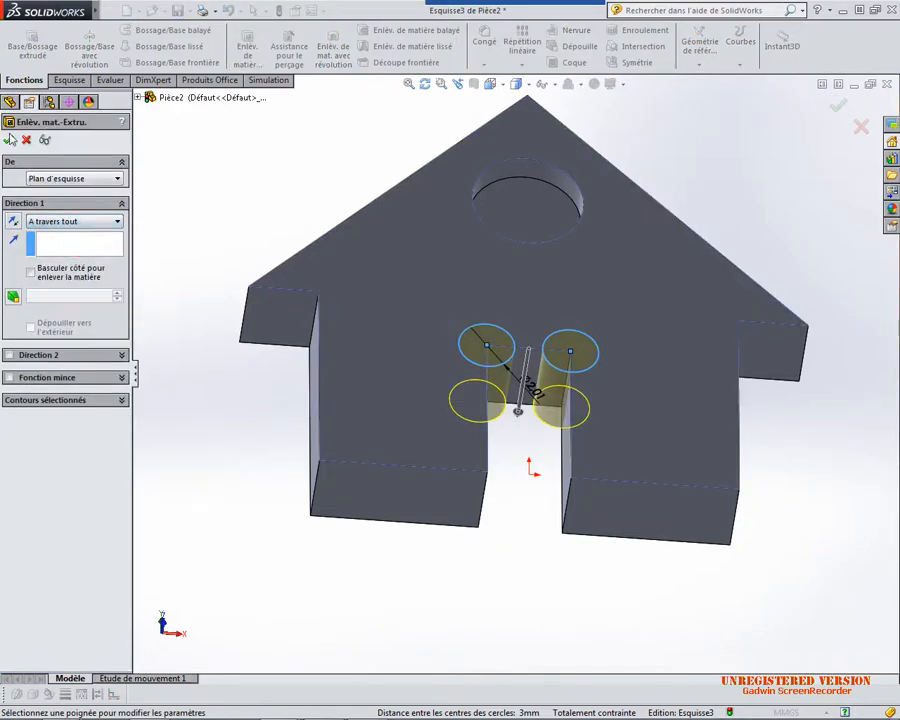
left_click(9, 140)
middle_click_drag(295, 470, 237, 506)
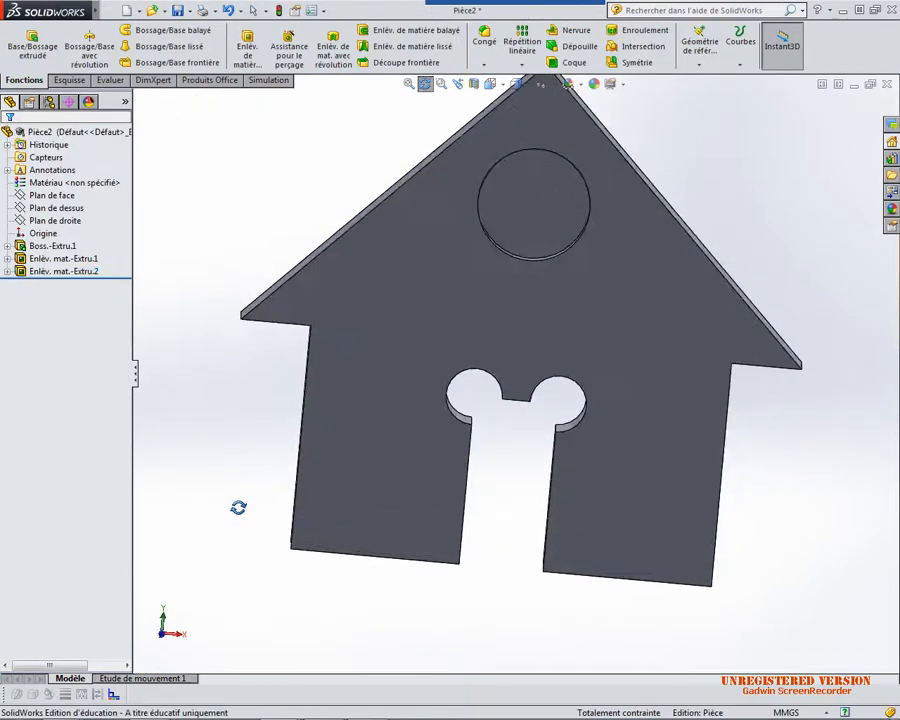
left_click(490, 84)
left_click(513, 143)
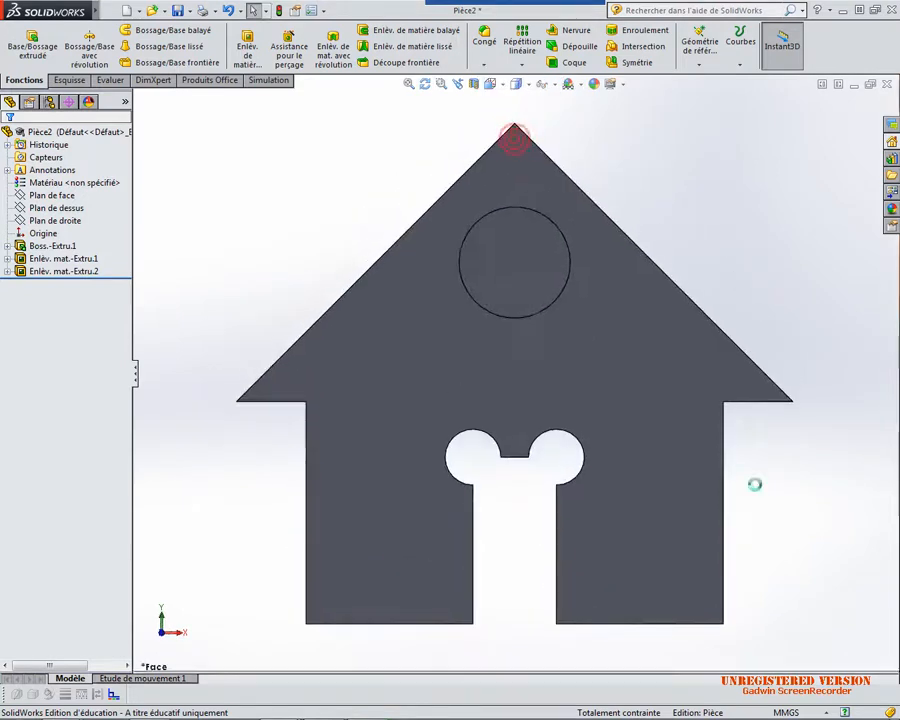
scroll(614, 561, "down", 2)
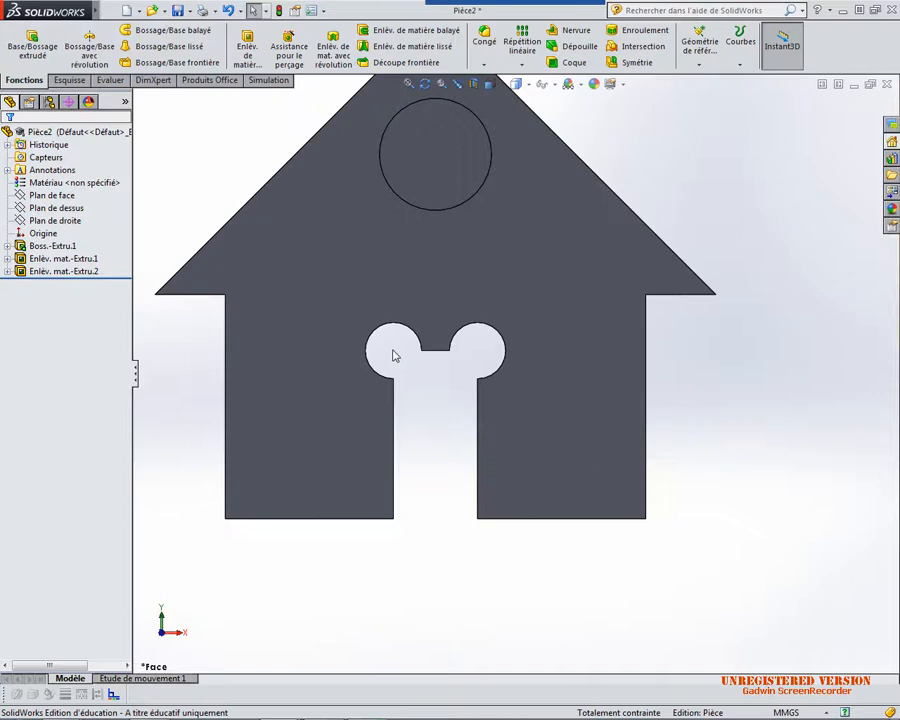
scroll(393, 351, "up", 1)
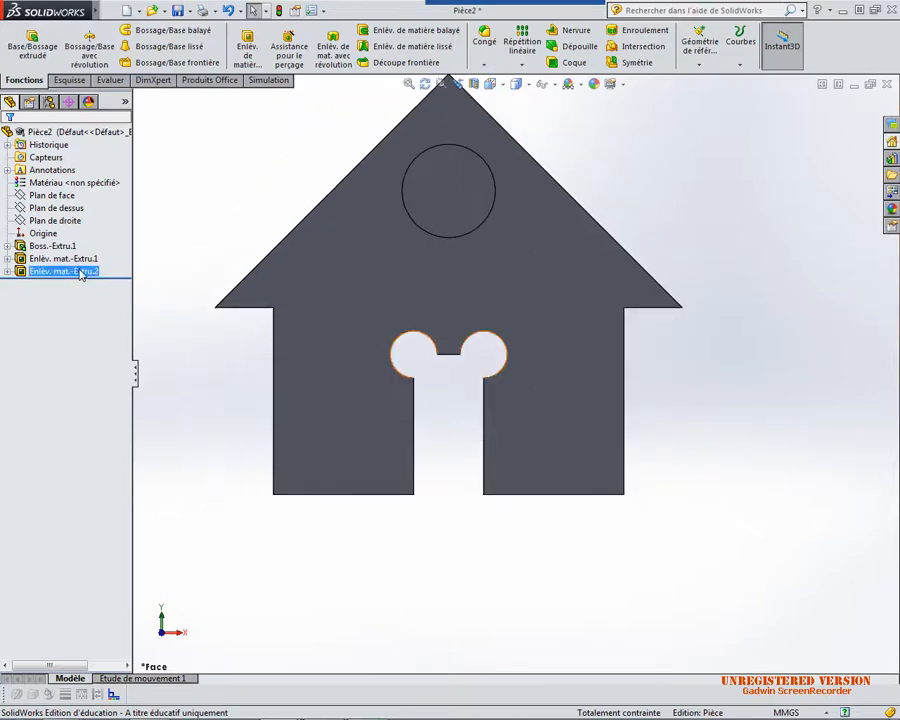
Edit the sketch of the door-corner cut and delete the circle at the opening's upper-left corner
right_click(80, 270)
left_click(99, 229)
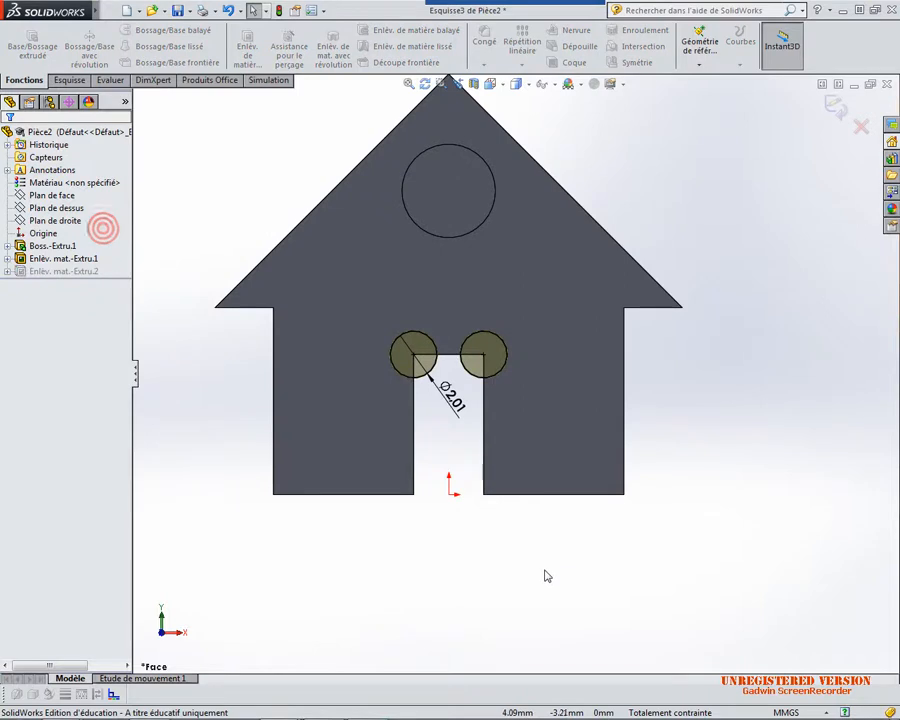
left_click(423, 377)
key("Delete")
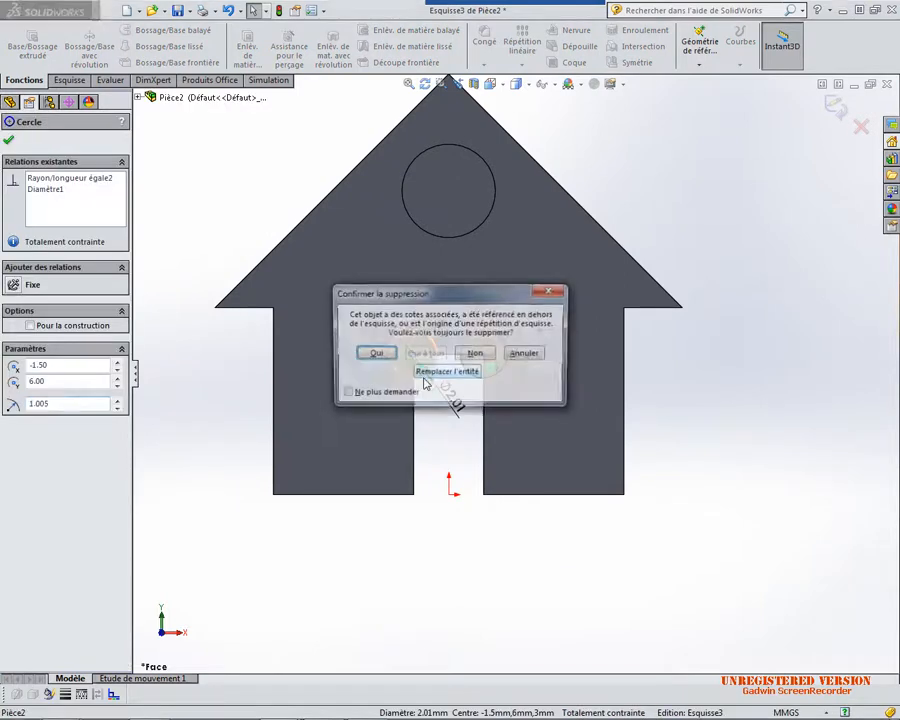
left_click(377, 352)
left_click(835, 108)
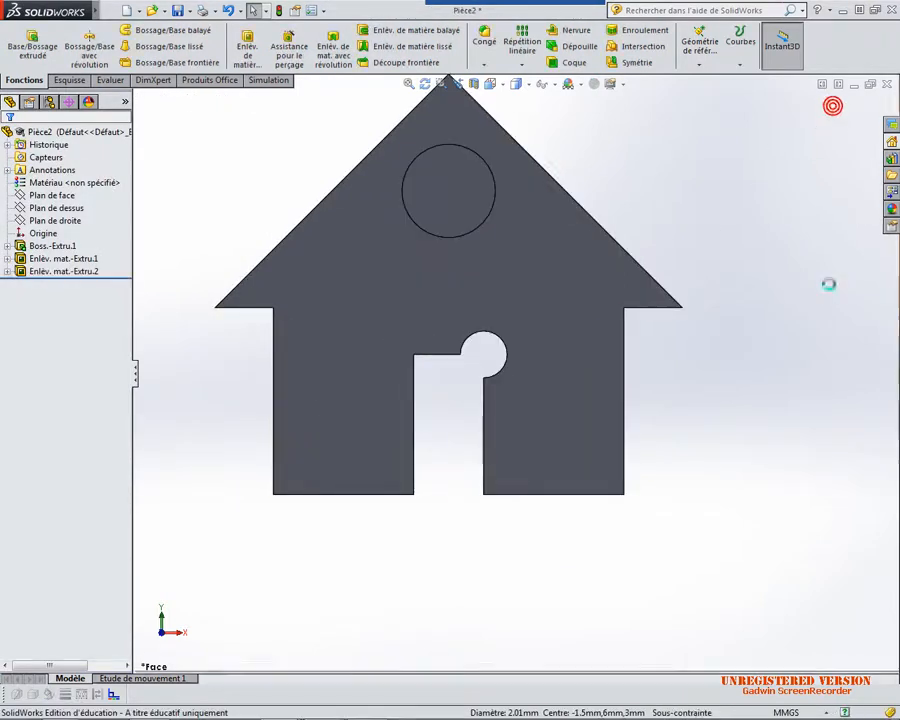
Fillet the door opening's upper-left edge with a 1 mm constant radius, and check the shape from the front
mouse_move(824, 287)
middle_mouse_down()
mouse_move(602, 381)
mouse_move(438, 345)
middle_mouse_up()
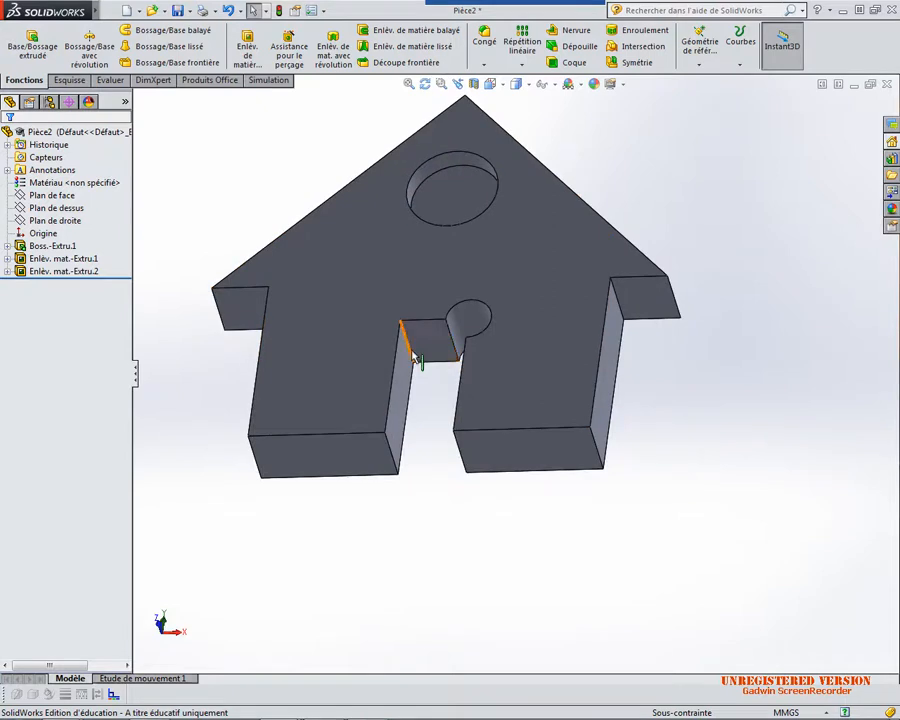
left_click(414, 334)
left_click(483, 42)
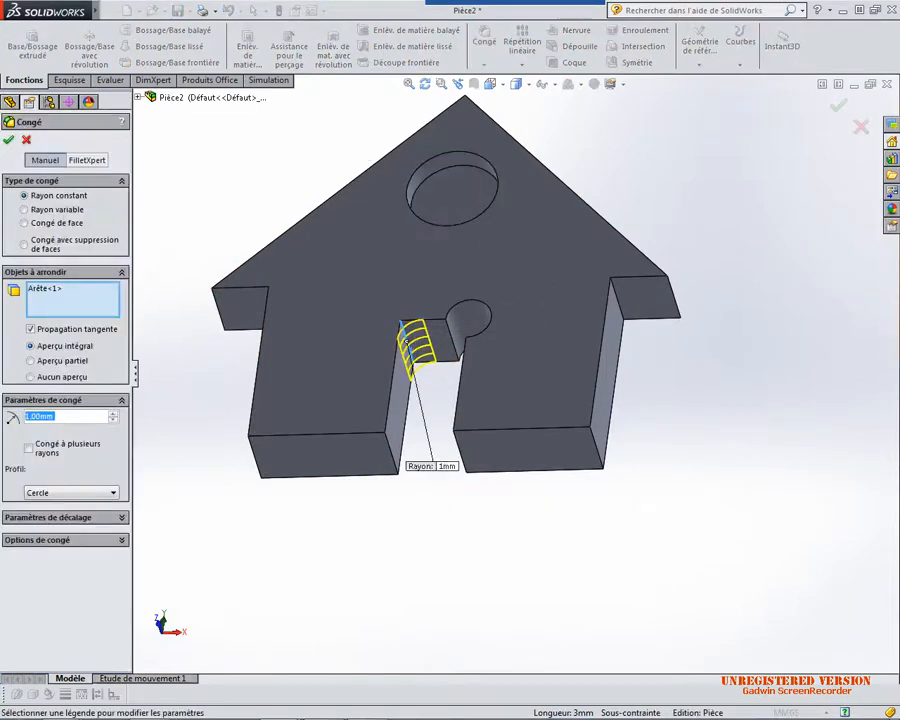
left_click(9, 142)
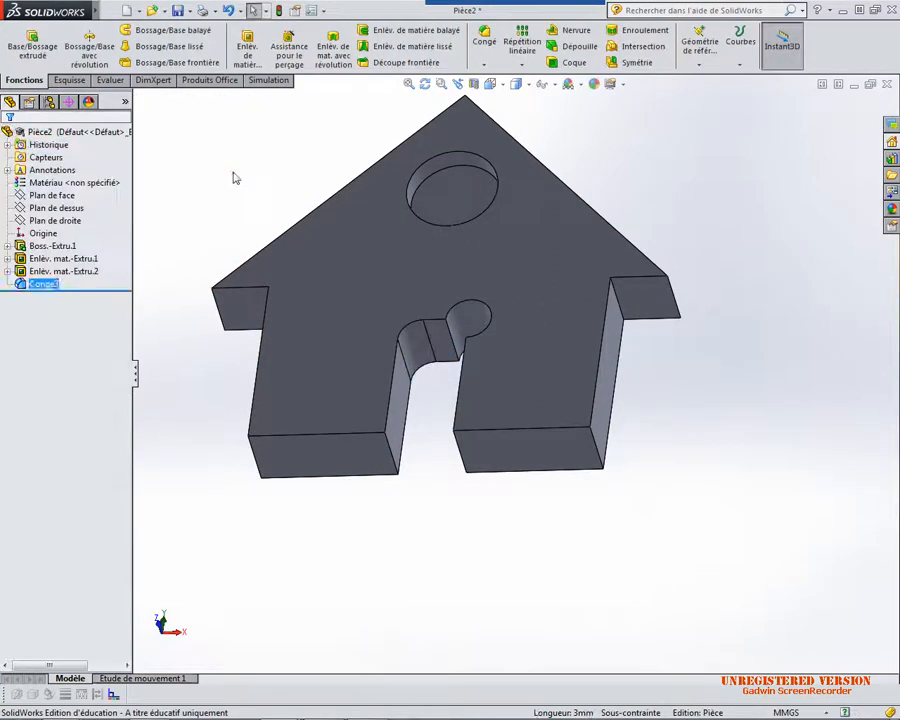
left_click(491, 85)
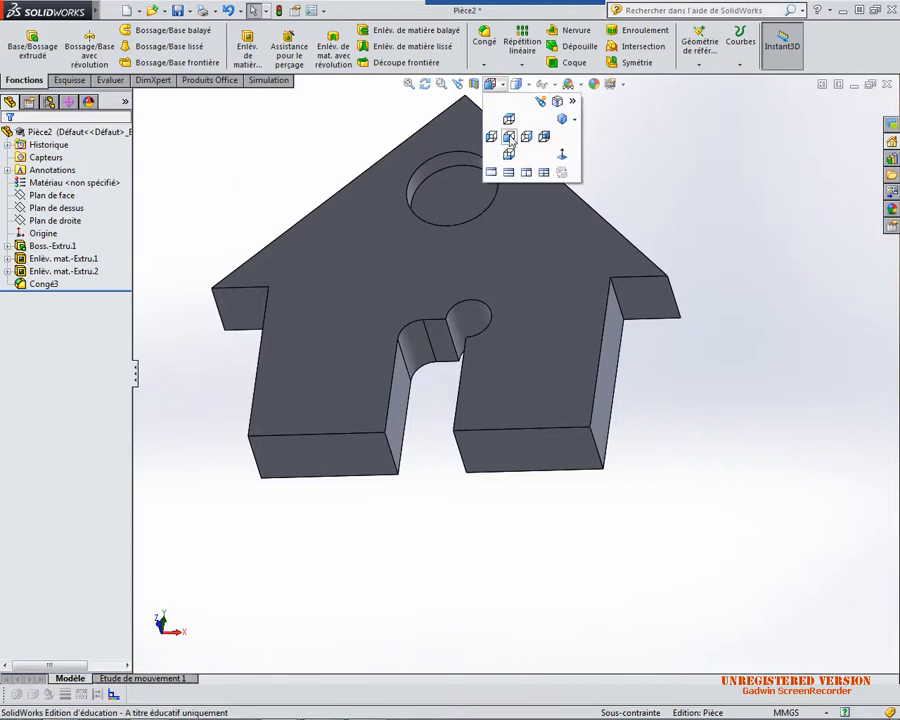
left_click(514, 137)
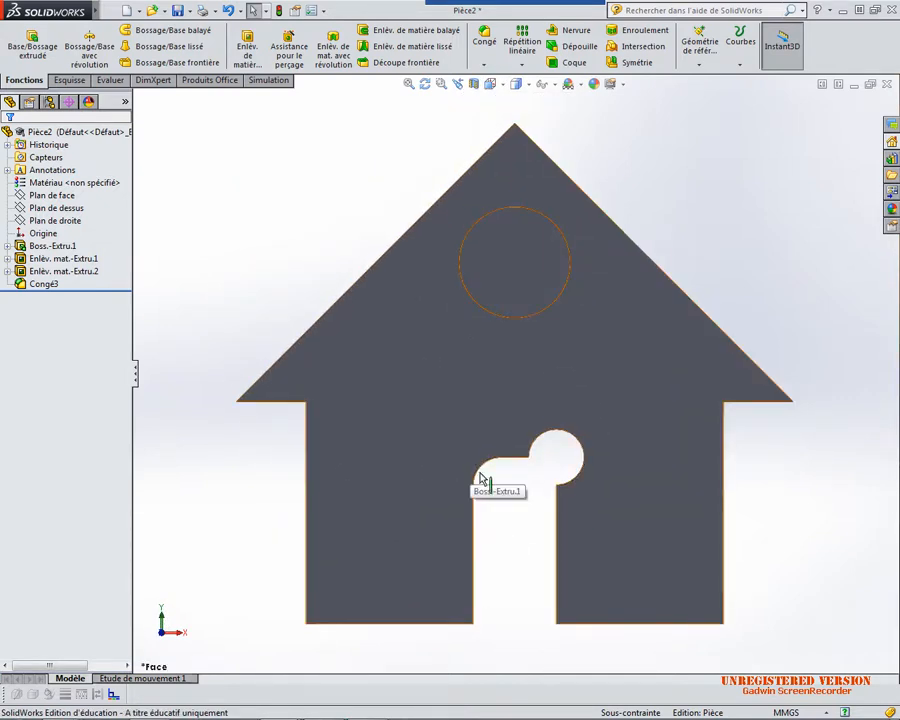
scroll(485, 558, "up", 3)
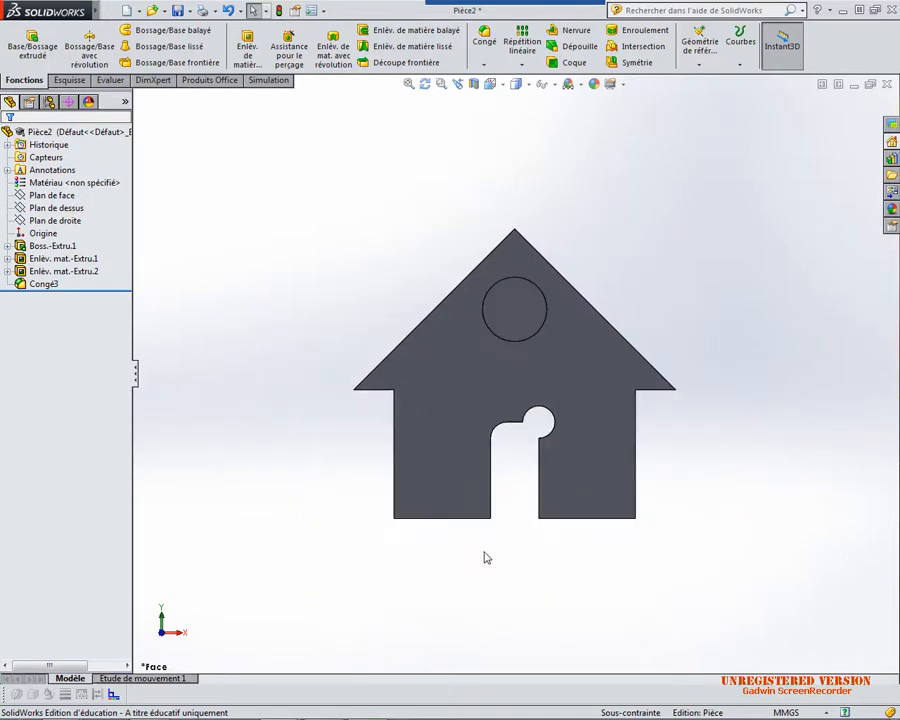
Sketch a rectangle about 2.98 mm wide and 5.75 mm high across the lower door opening on Plan de face
left_click(467, 384)
left_click(59, 198)
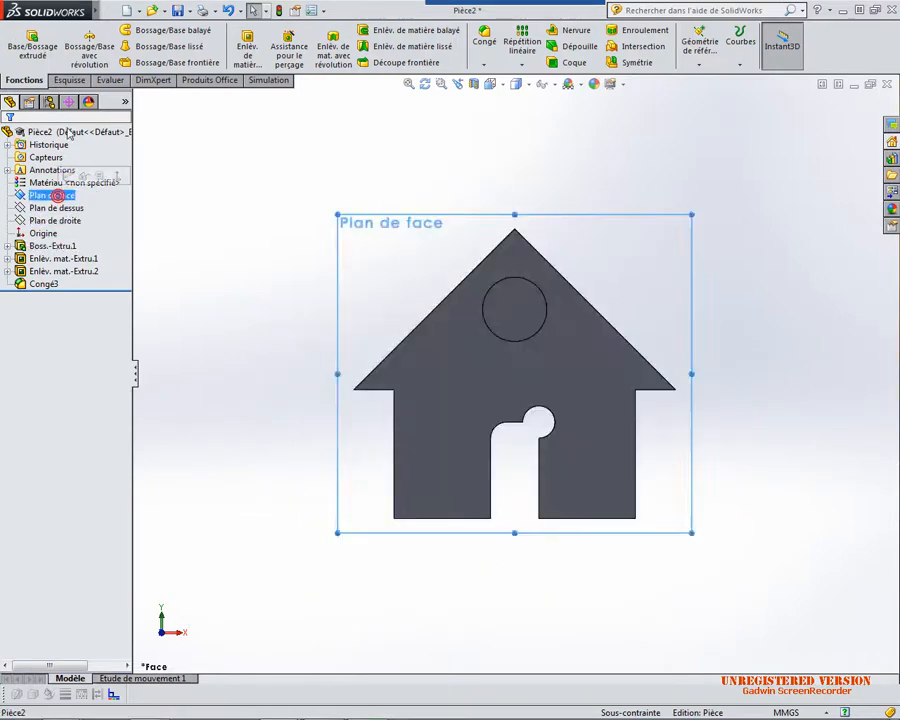
left_click(72, 82)
left_click(22, 42)
left_click(100, 45)
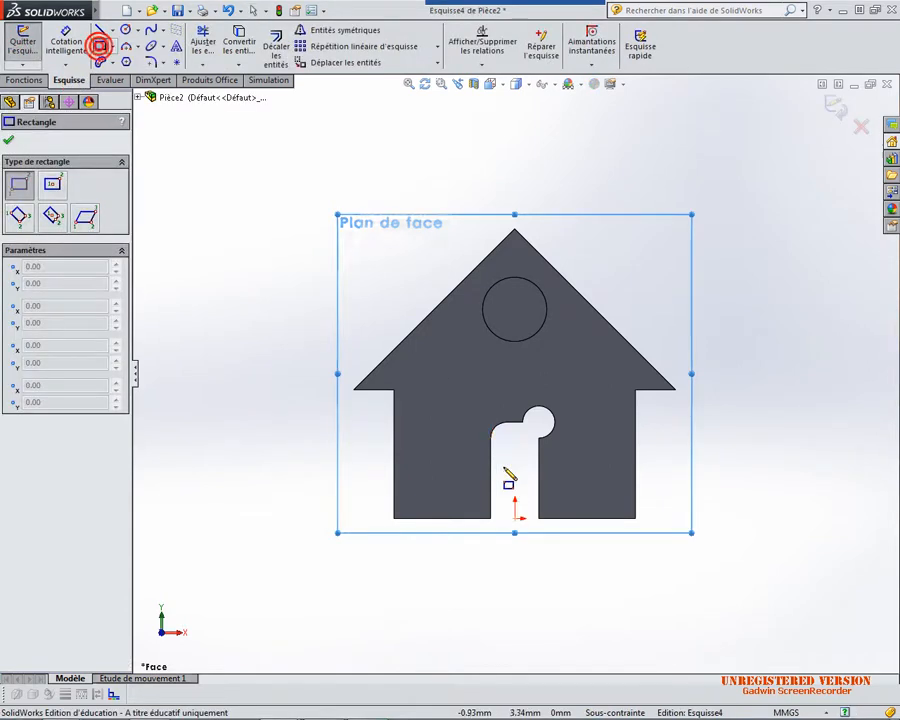
scroll(497, 472, "down", 2)
left_click(489, 453)
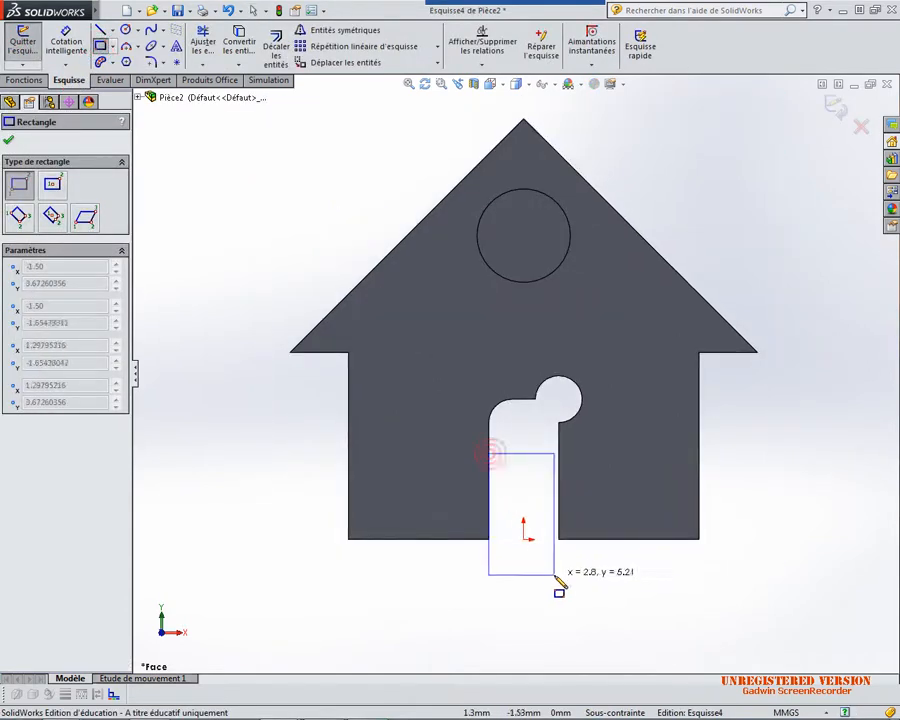
left_click(559, 587)
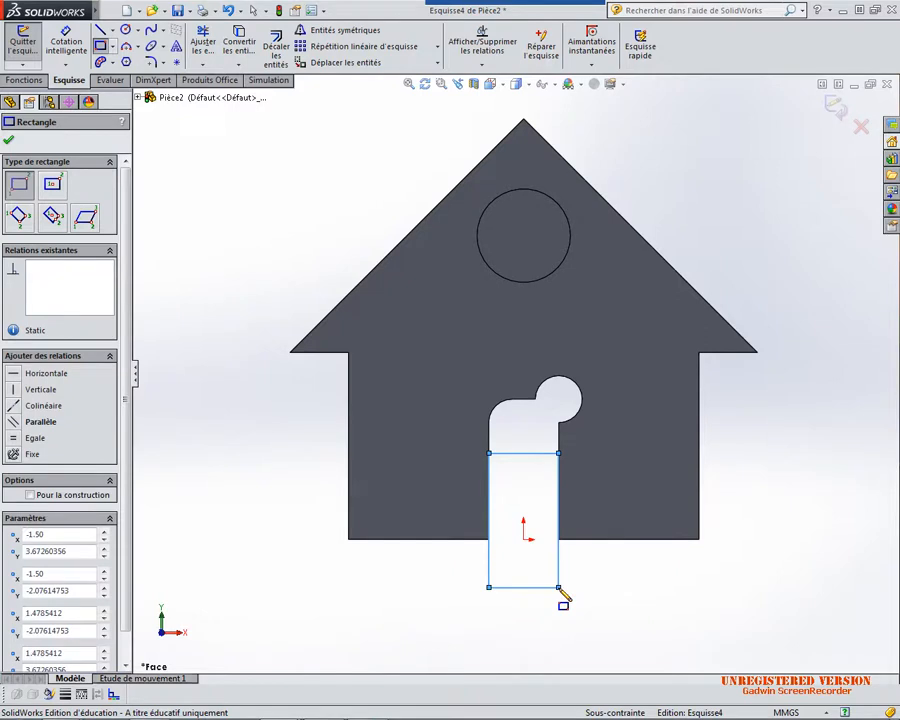
key("Escape")
left_click(631, 584)
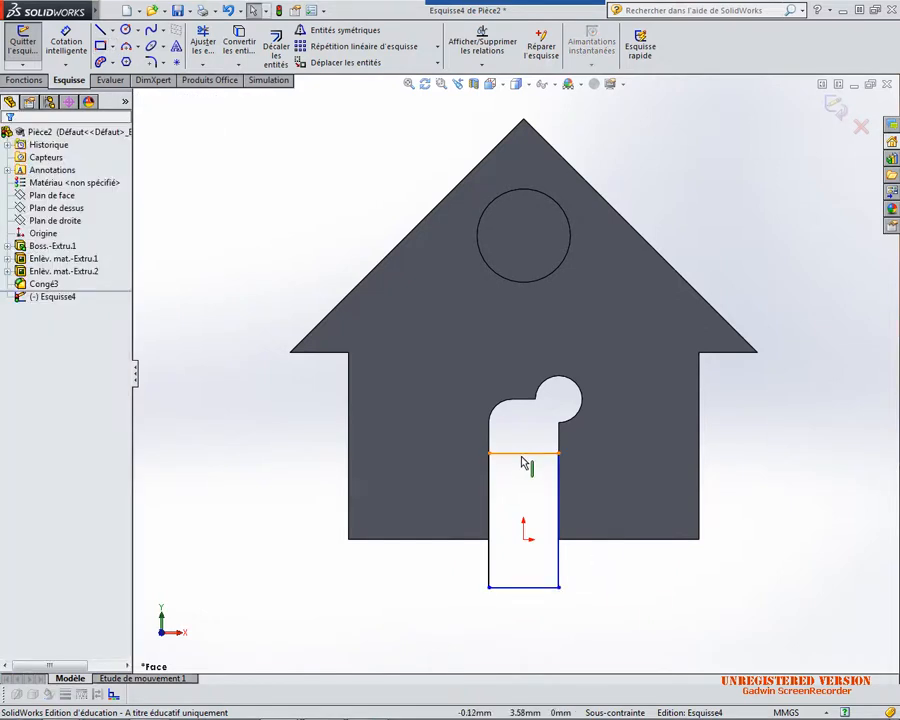
Stretch the rectangle's upper edge up to the top of the door opening, and delete the whole rectangle
left_click_drag(521, 456, 521, 428)
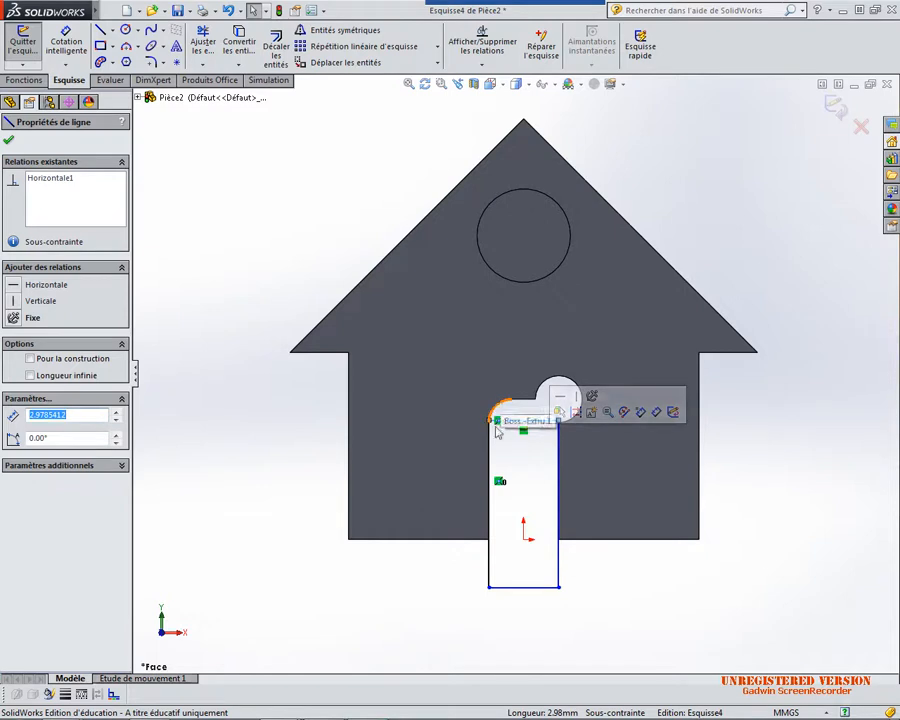
left_click(773, 646)
left_click_drag(562, 425, 559, 401)
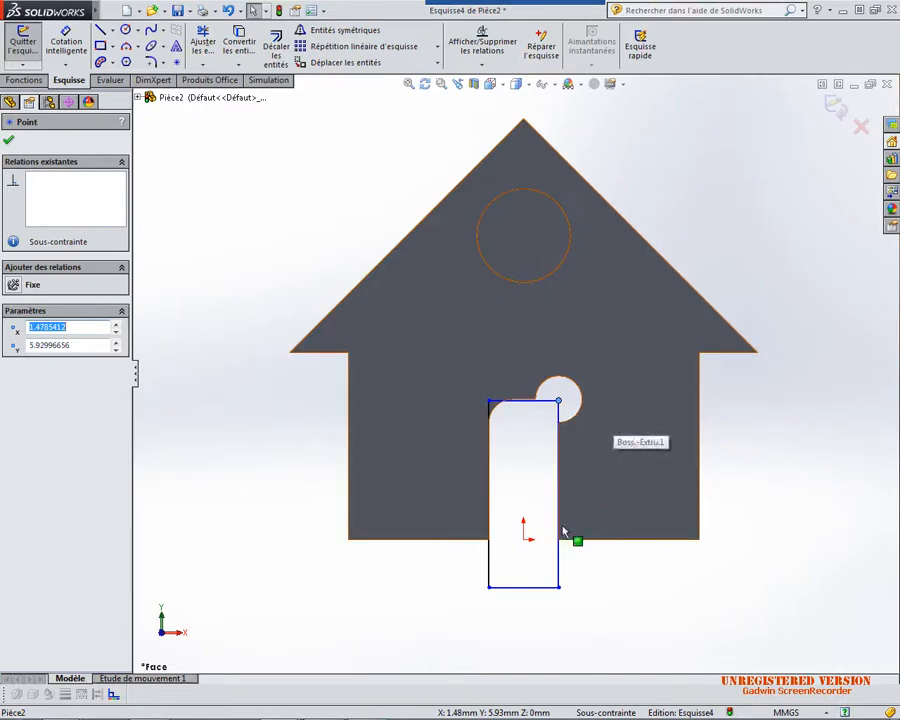
left_click_drag(581, 617, 471, 388)
left_click(727, 633)
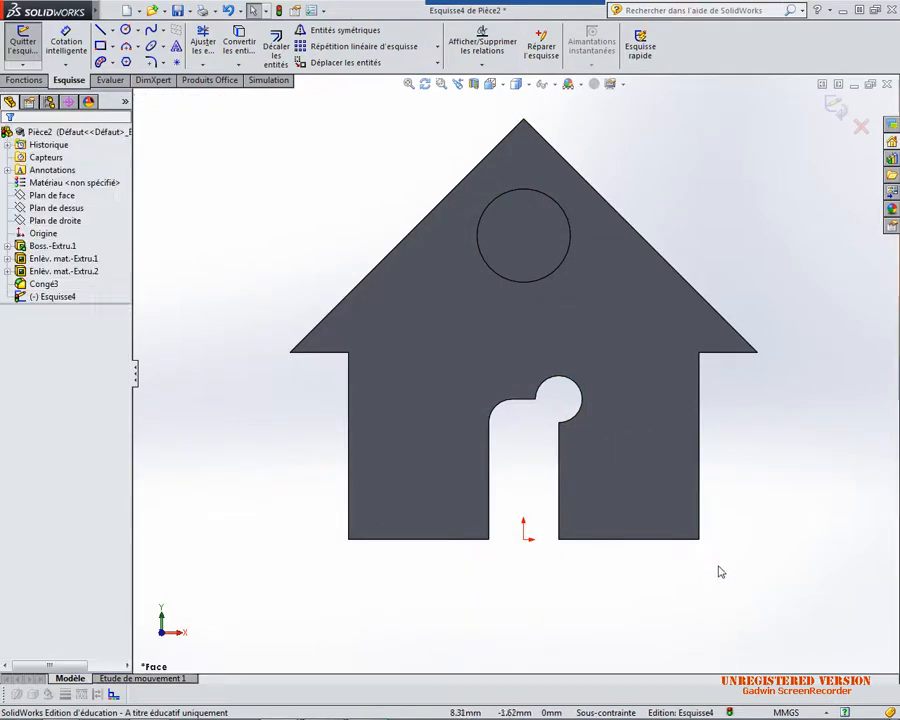
Expand the two cut features to view their underlying sketches, and exit the empty sketch
mouse_move(716, 564)
middle_mouse_down()
mouse_move(716, 552)
mouse_move(599, 449)
mouse_move(593, 488)
middle_mouse_up()
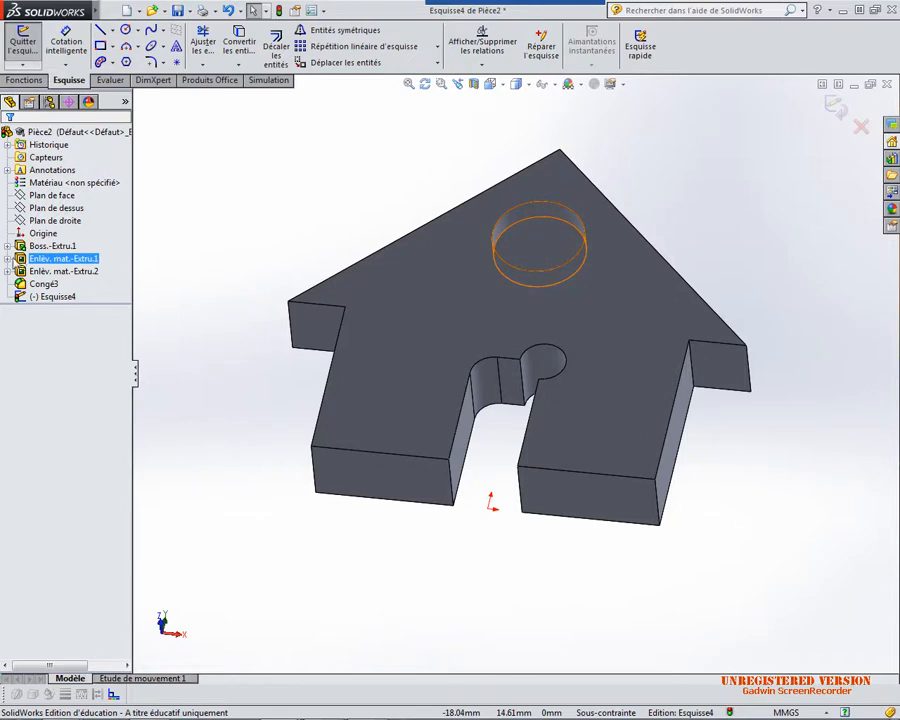
left_click(7, 258)
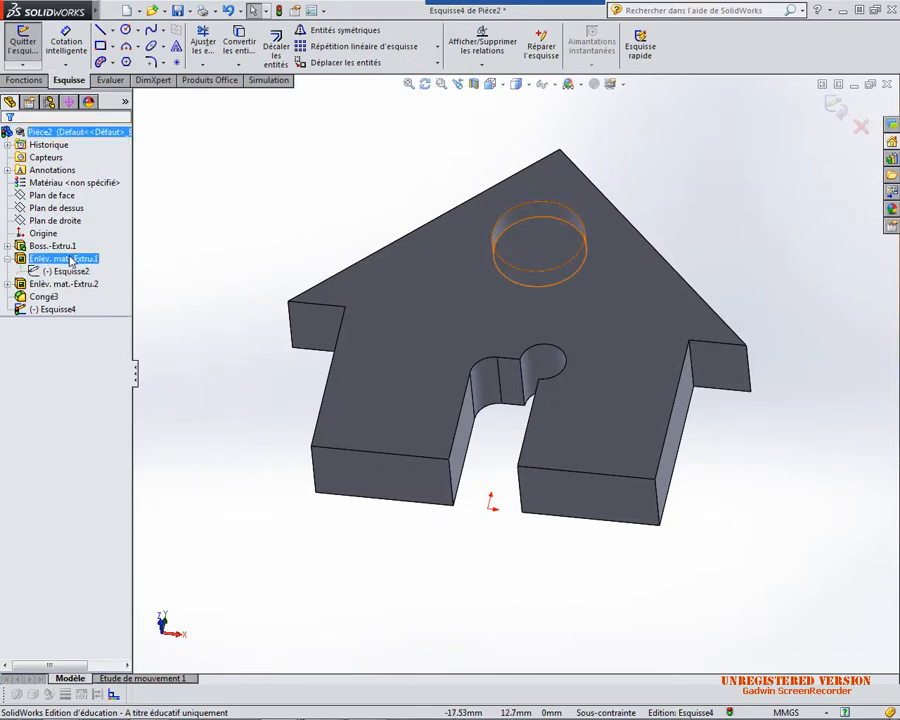
left_click(7, 258)
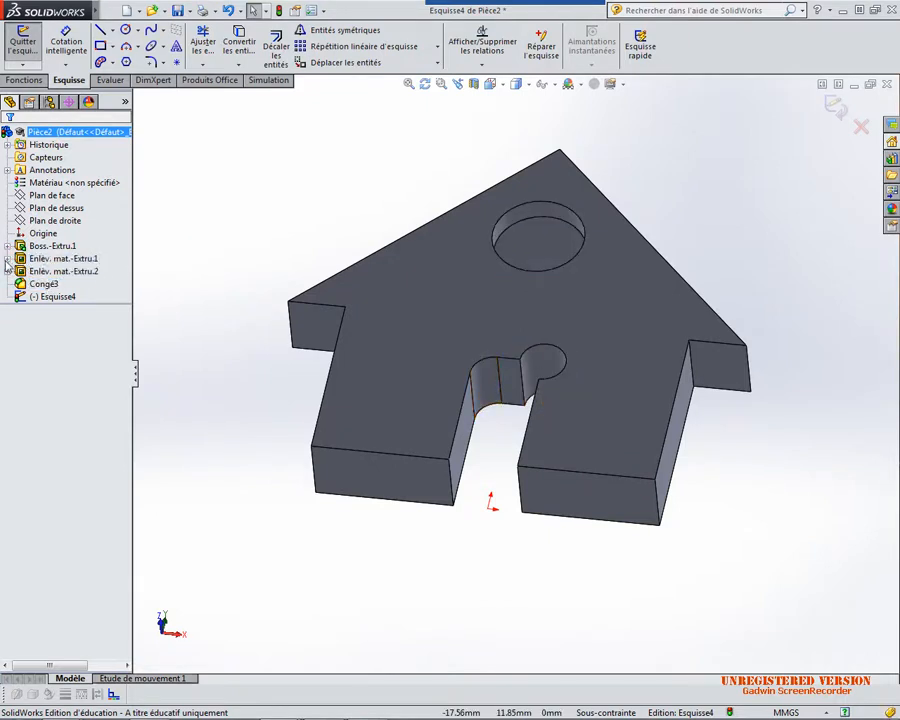
left_click(7, 258)
left_click(7, 285)
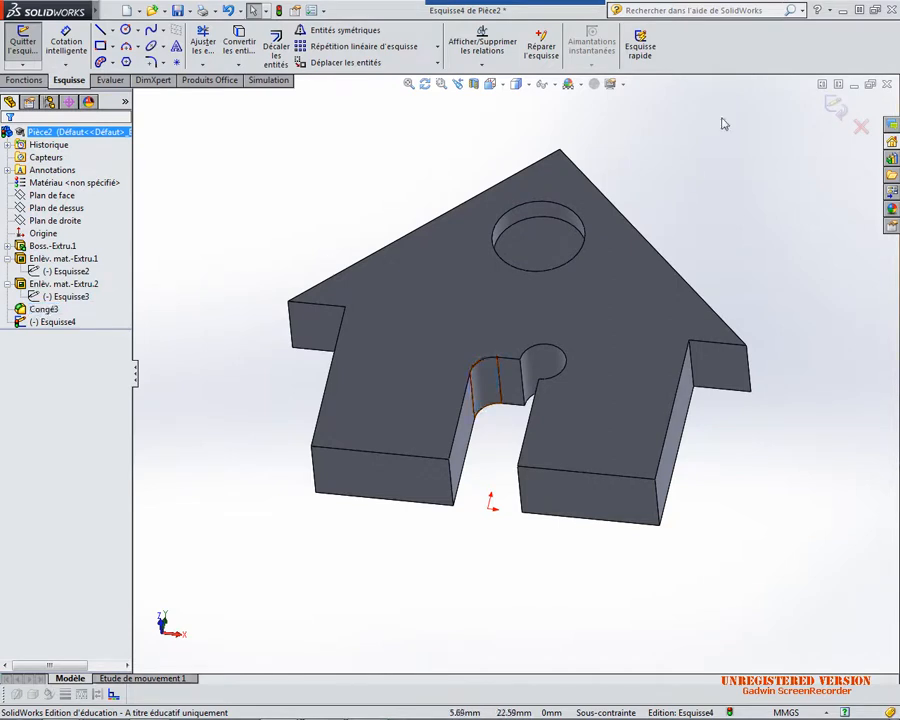
left_click(835, 105)
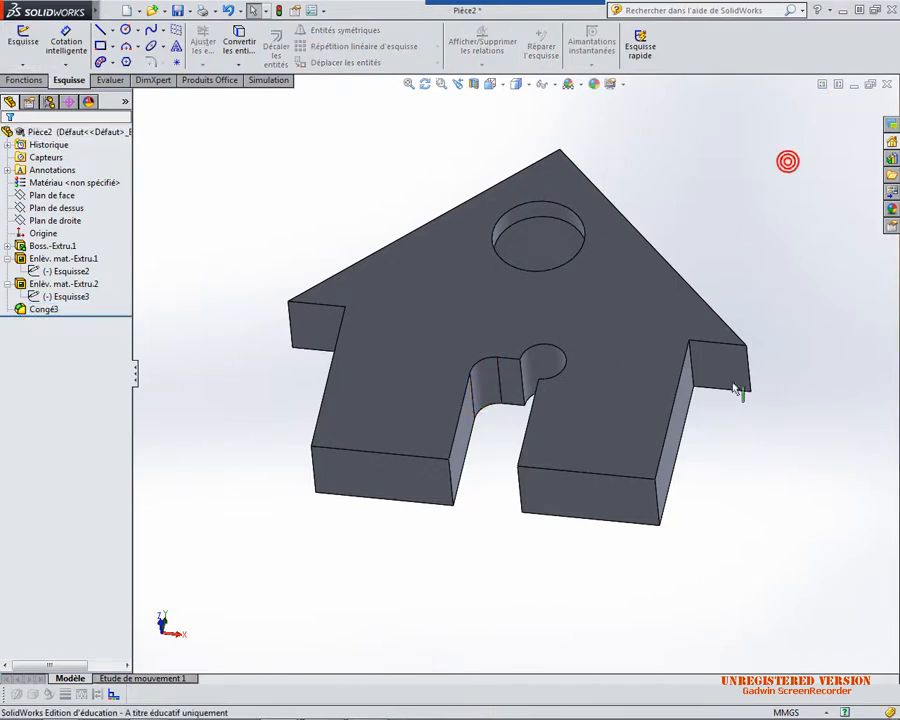
Mirror the Boss.-Extru.1 feature about the bottom face of the house's left wall
left_click(27, 80)
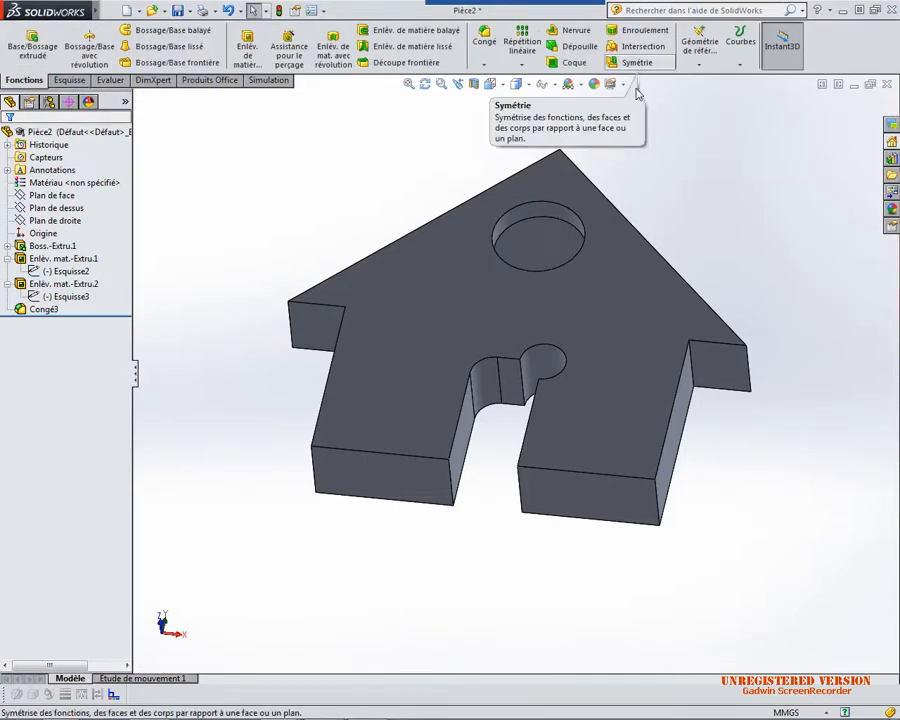
middle_click_drag(620, 200, 595, 141)
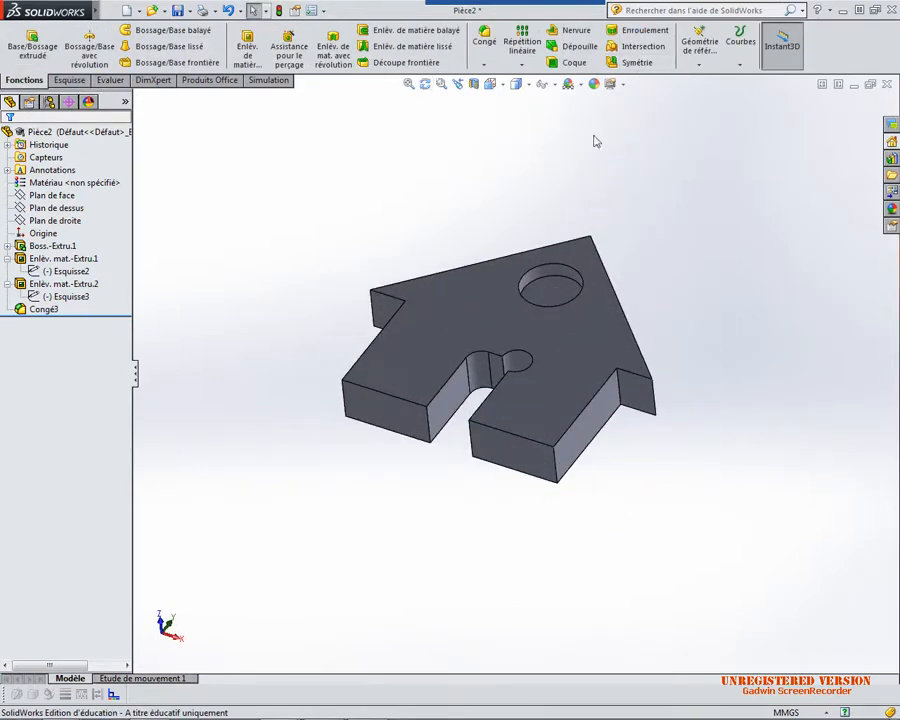
left_click(627, 62)
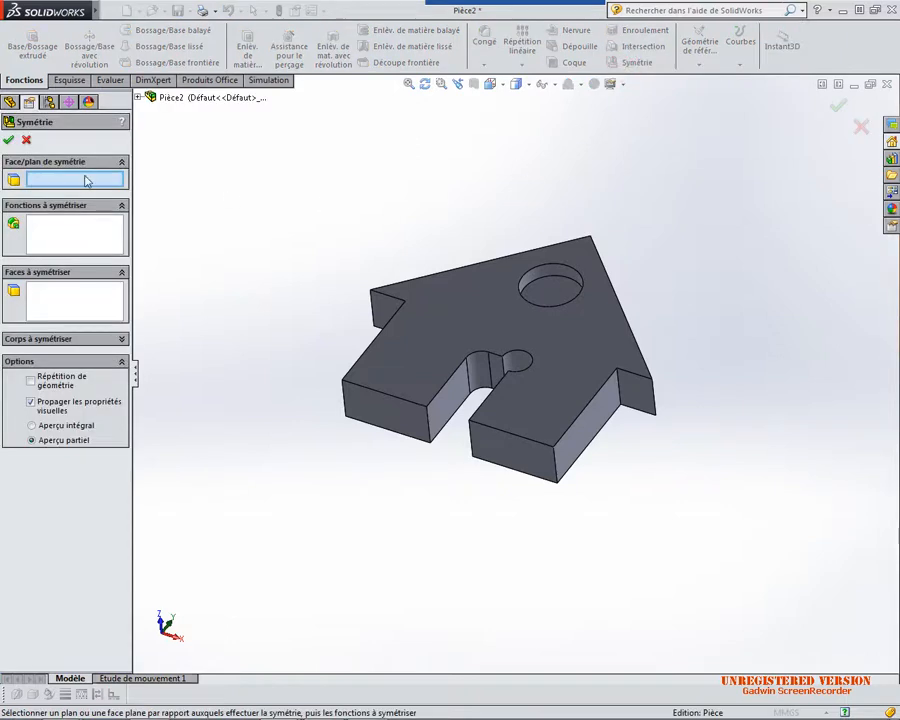
left_click(398, 425)
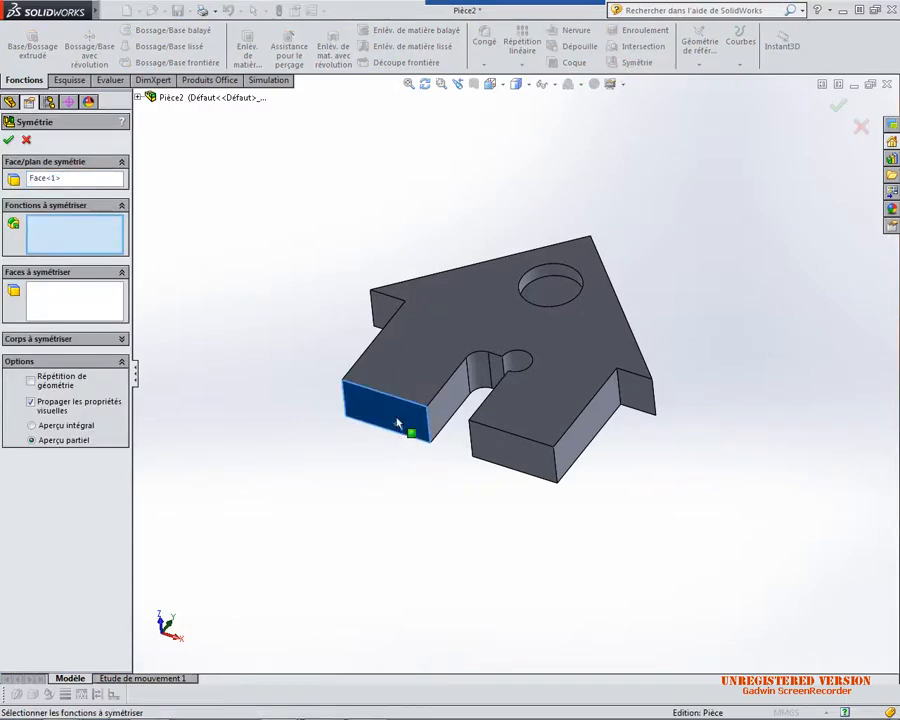
left_click(474, 315)
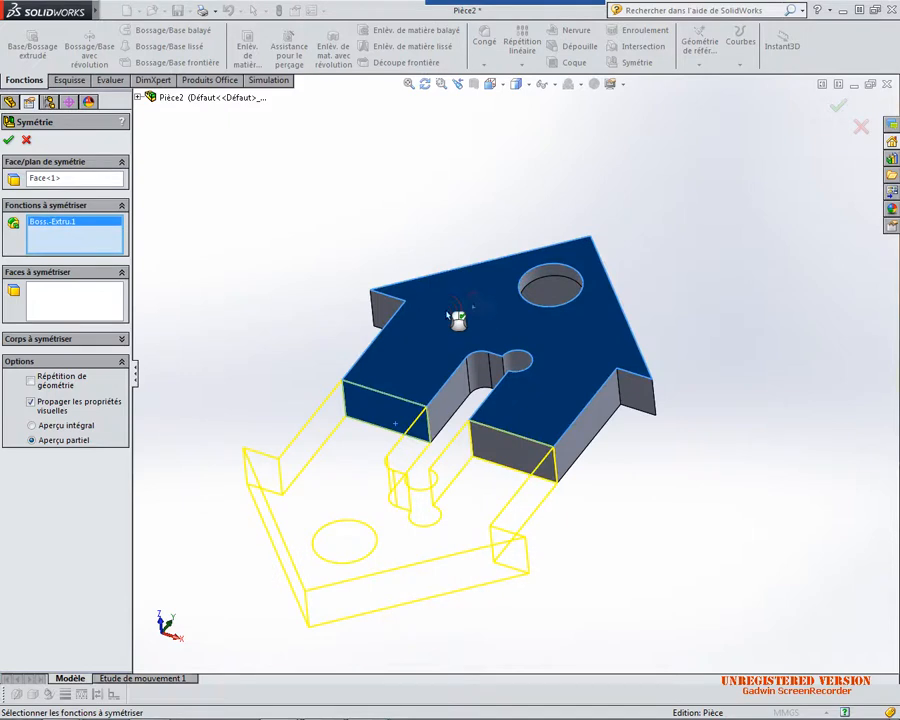
left_click(10, 142)
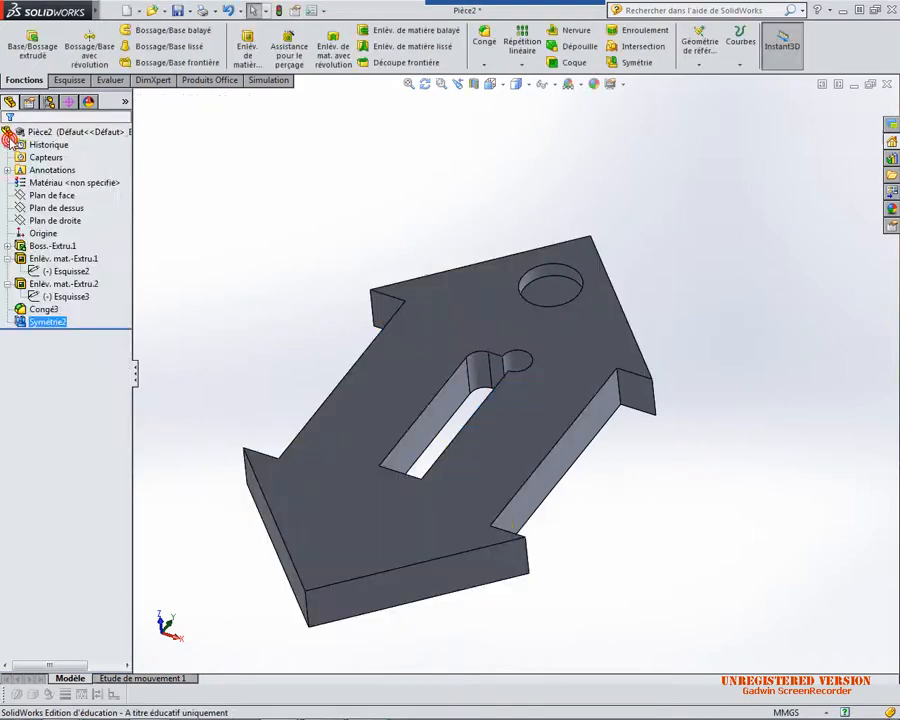
left_click(384, 224)
mouse_move(384, 224)
middle_mouse_down()
mouse_move(366, 263)
mouse_move(381, 220)
mouse_move(380, 243)
middle_mouse_up()
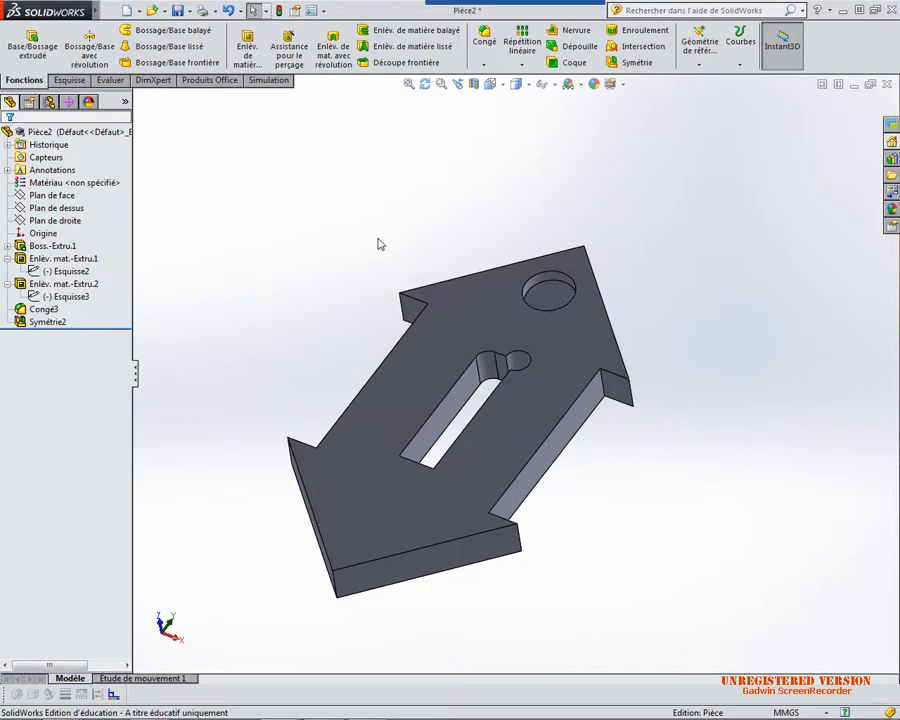
Open the mirror's definition, review its mirrored features against the part's feature list, and accept it unchanged
right_click(58, 322)
left_click(70, 284)
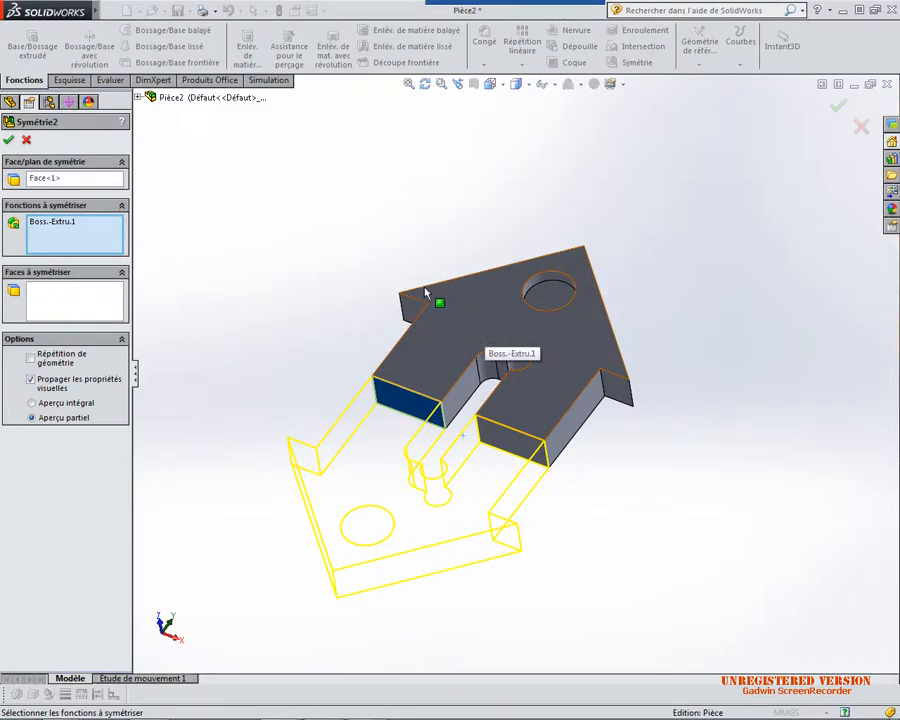
left_click(138, 97)
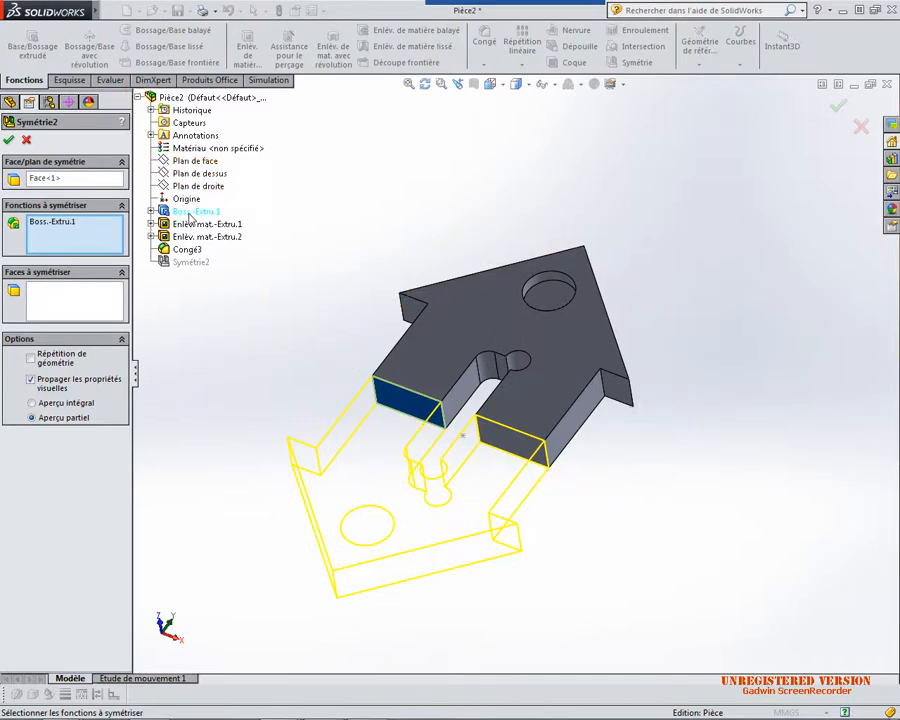
left_click(143, 97)
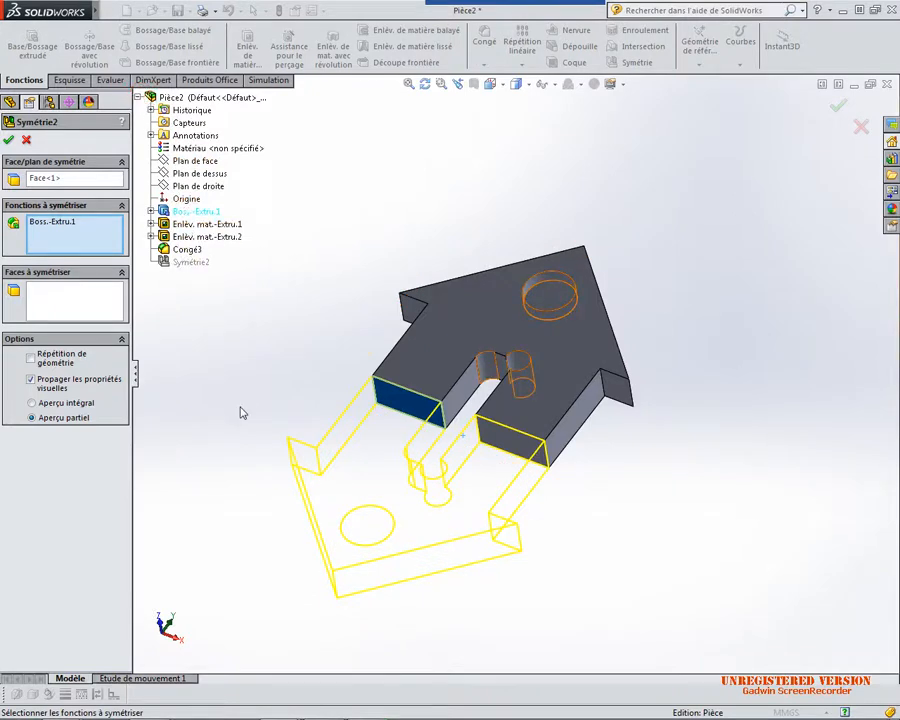
left_click(10, 141)
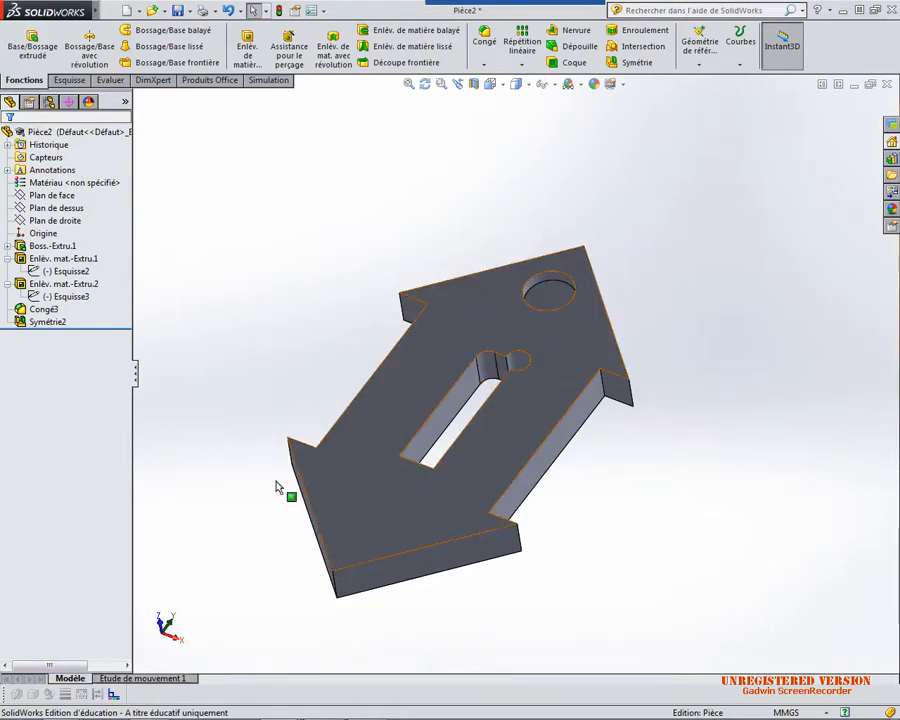
Edit the Symétrie2 mirror to also include Enlèv. mat.-Extru.1, Congé3 and Enlèv. mat.-Extru.2, and inspect the mirrored cuts and fillet
right_click(47, 330)
left_click(57, 289)
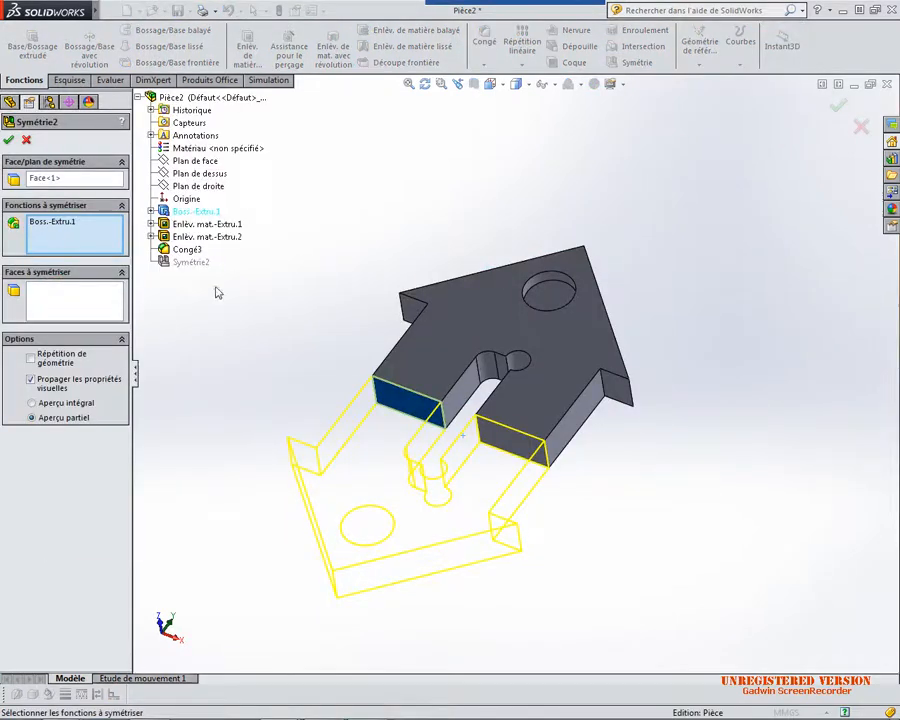
left_click(177, 226)
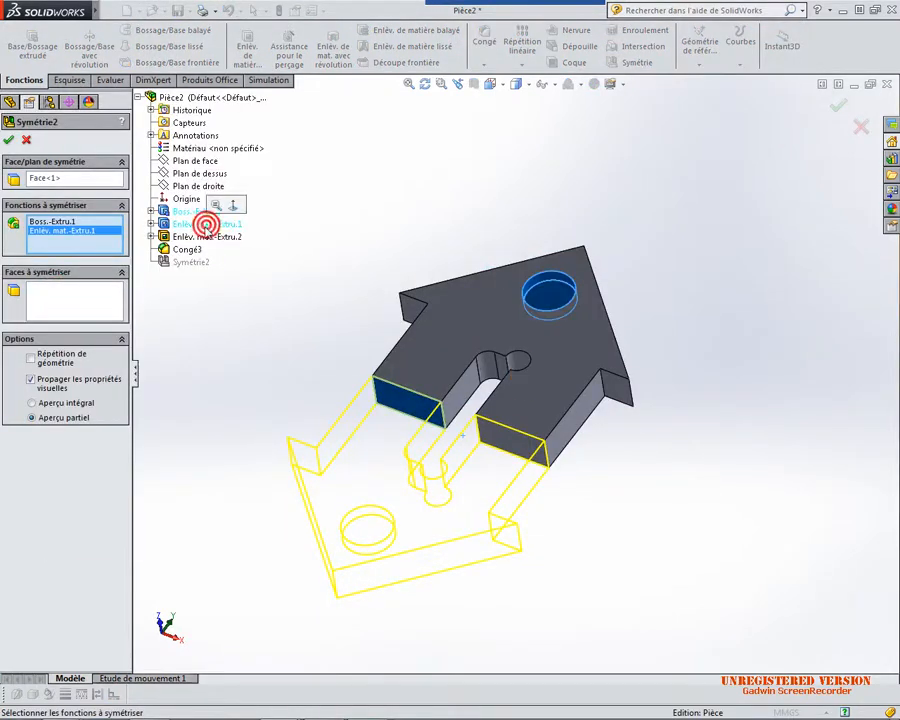
left_click(199, 237)
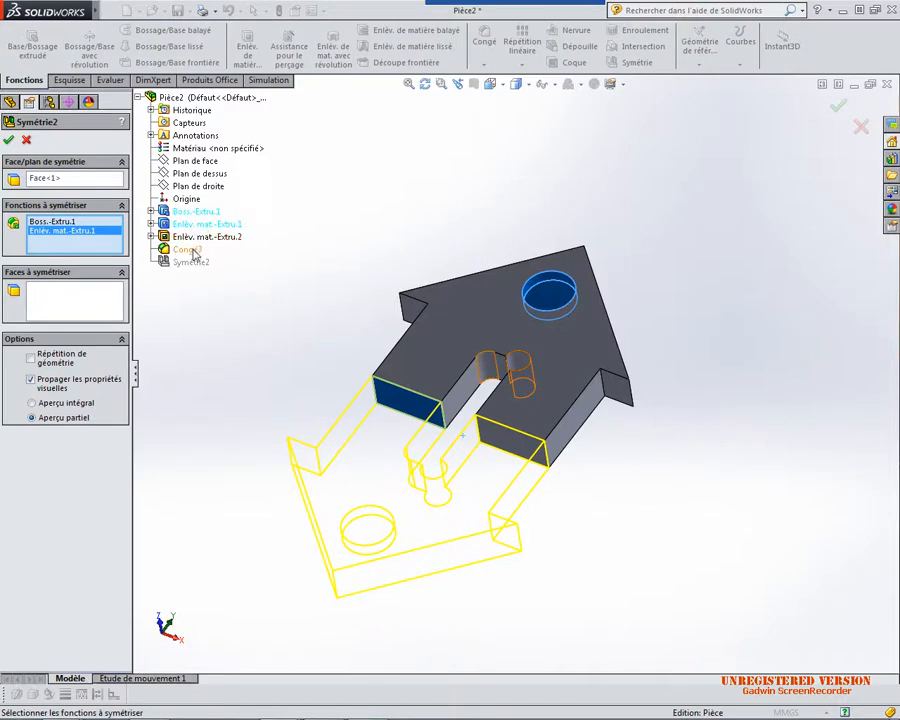
left_click(193, 252)
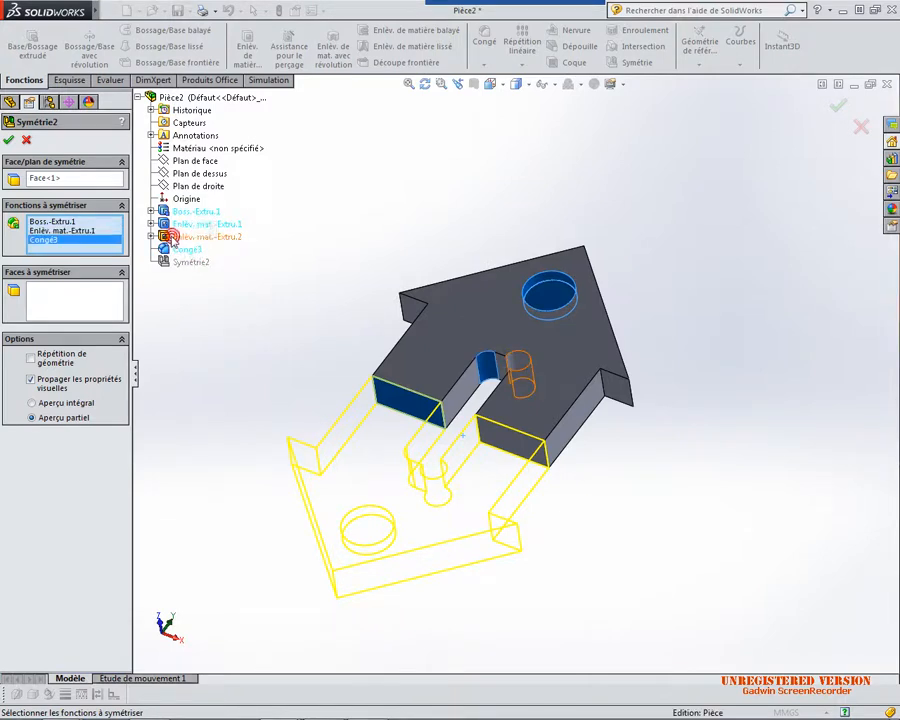
left_click(172, 237)
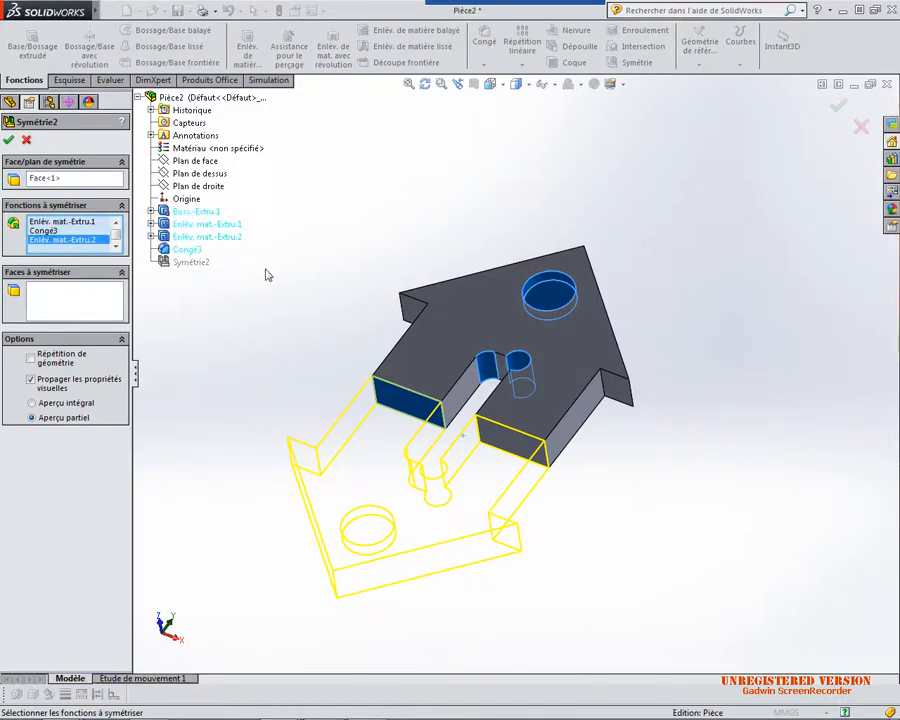
left_click(9, 142)
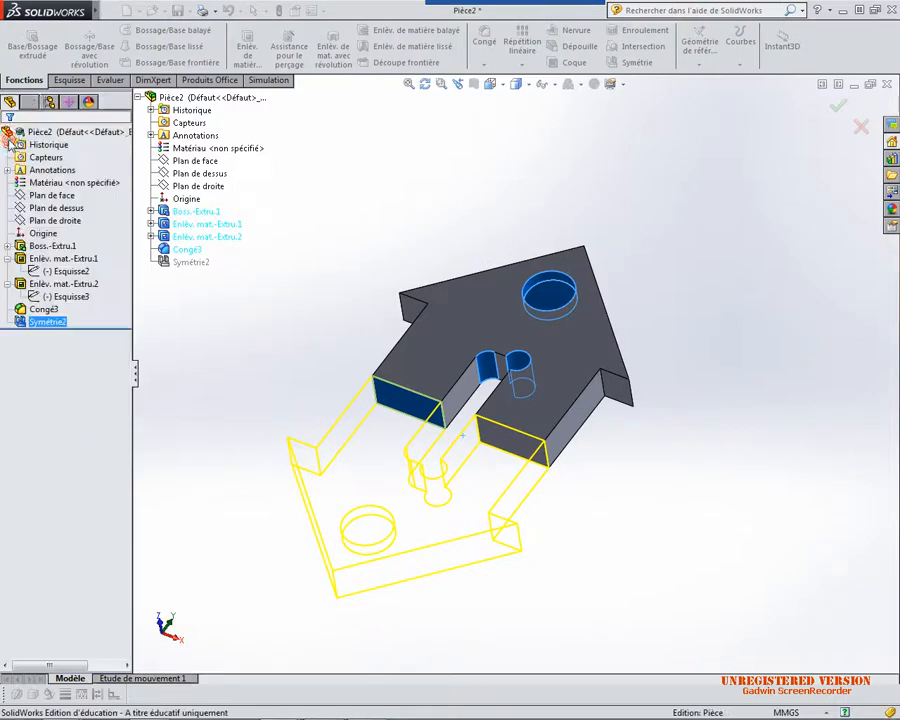
left_click(312, 250)
mouse_move(312, 261)
middle_mouse_down()
mouse_move(315, 396)
mouse_move(315, 275)
middle_mouse_up()
left_click(62, 323)
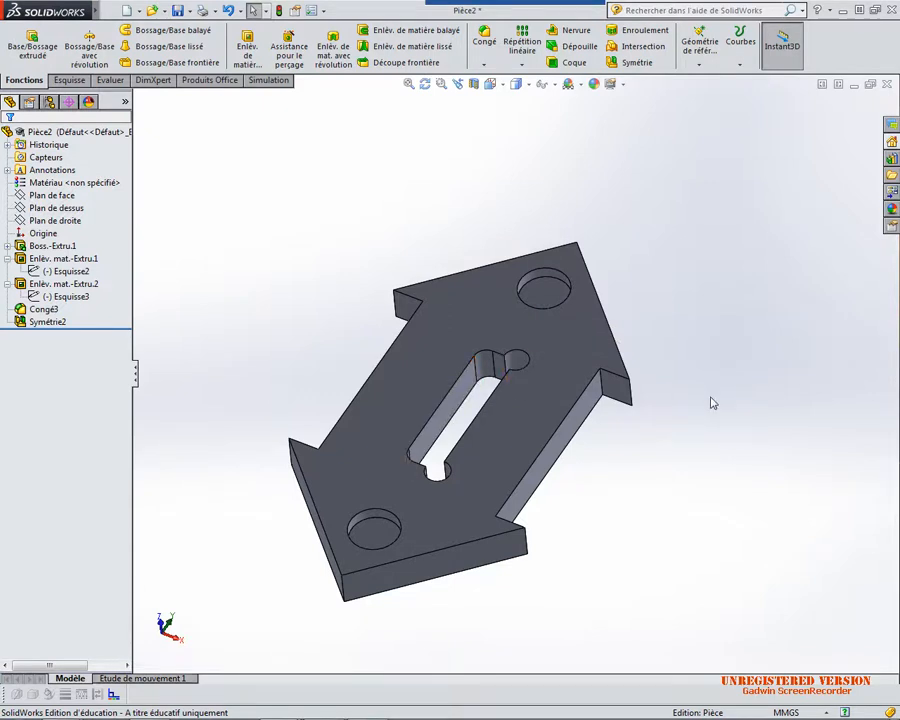
middle_click_drag(530, 458, 518, 488)
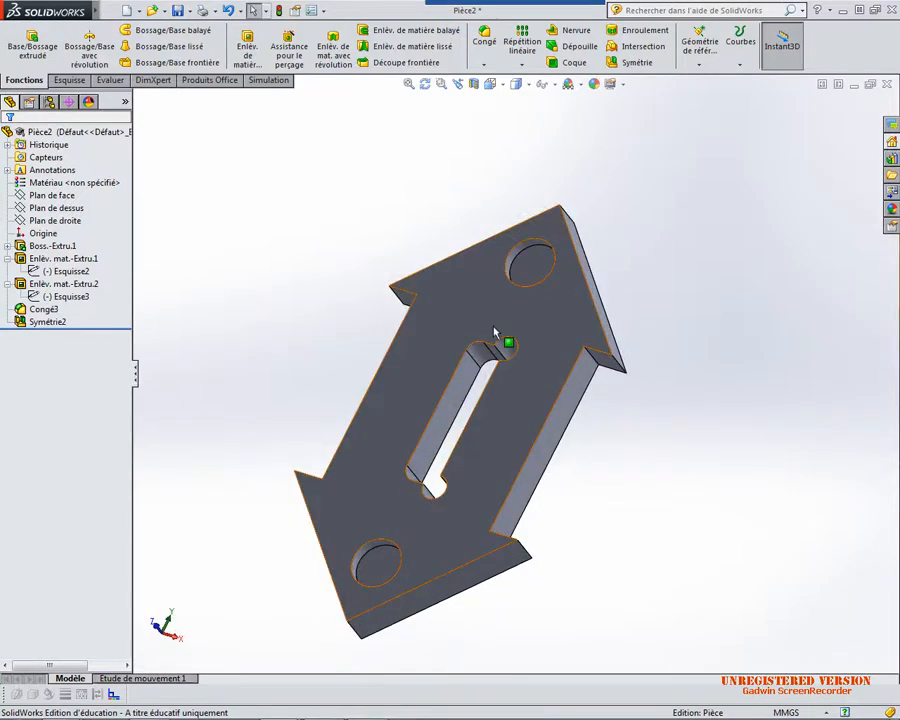